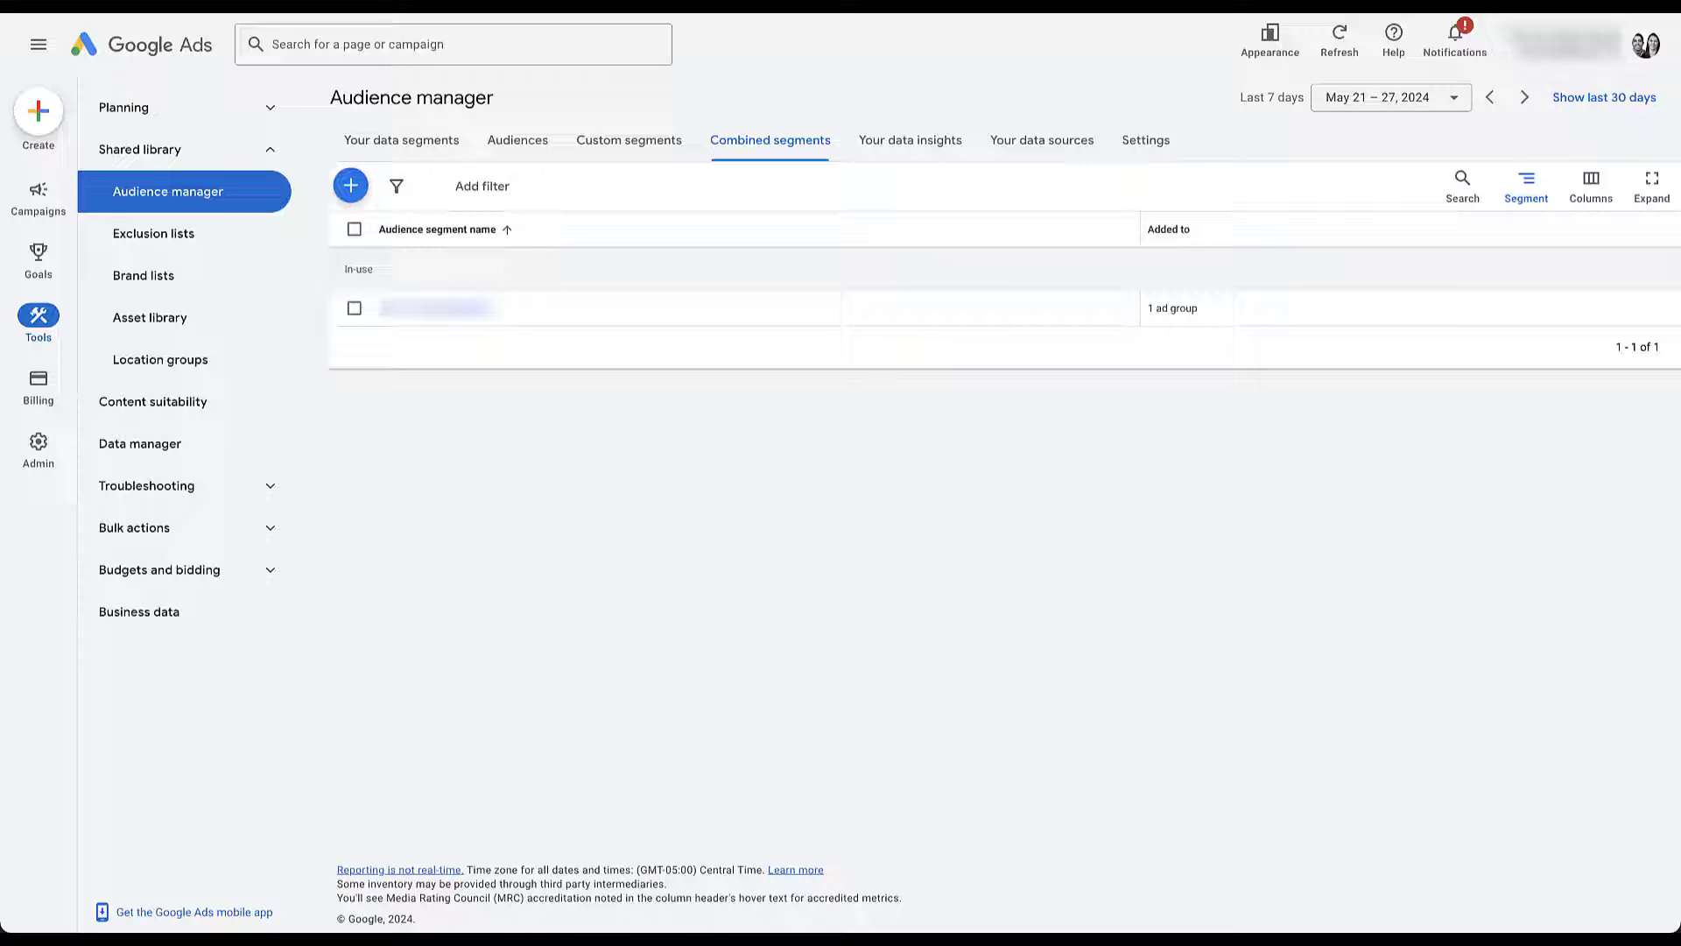
- Move from Your data segments to the Audiences list, which shows two eligible audiences
left_click(402, 140)
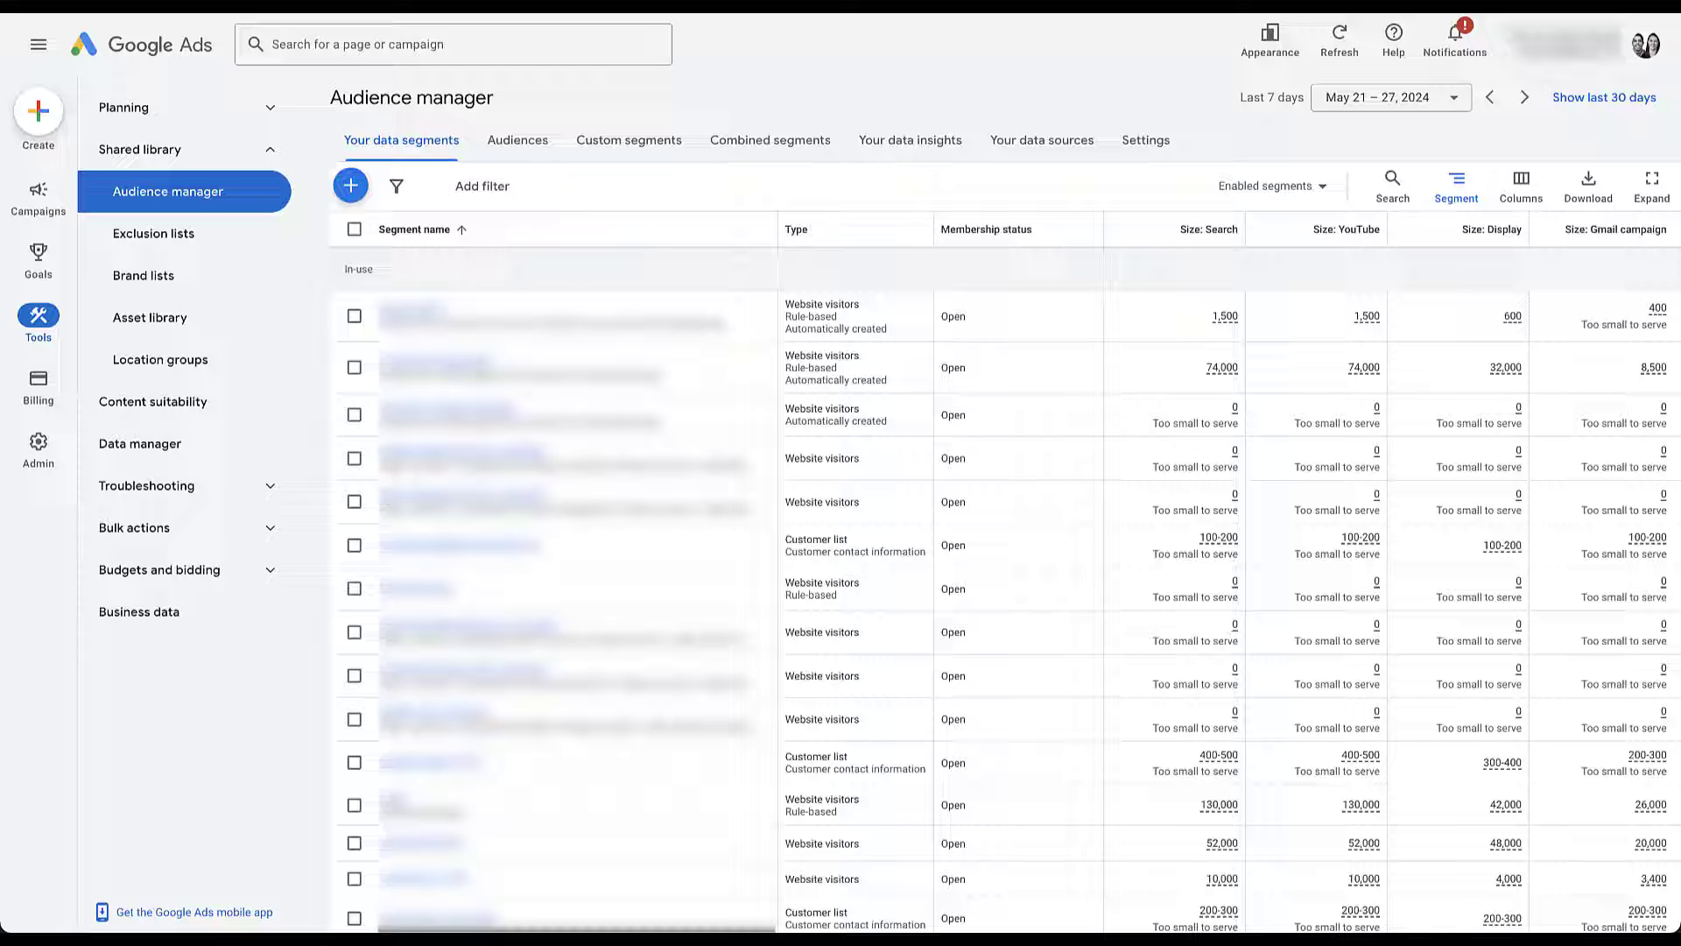
left_click(518, 140)
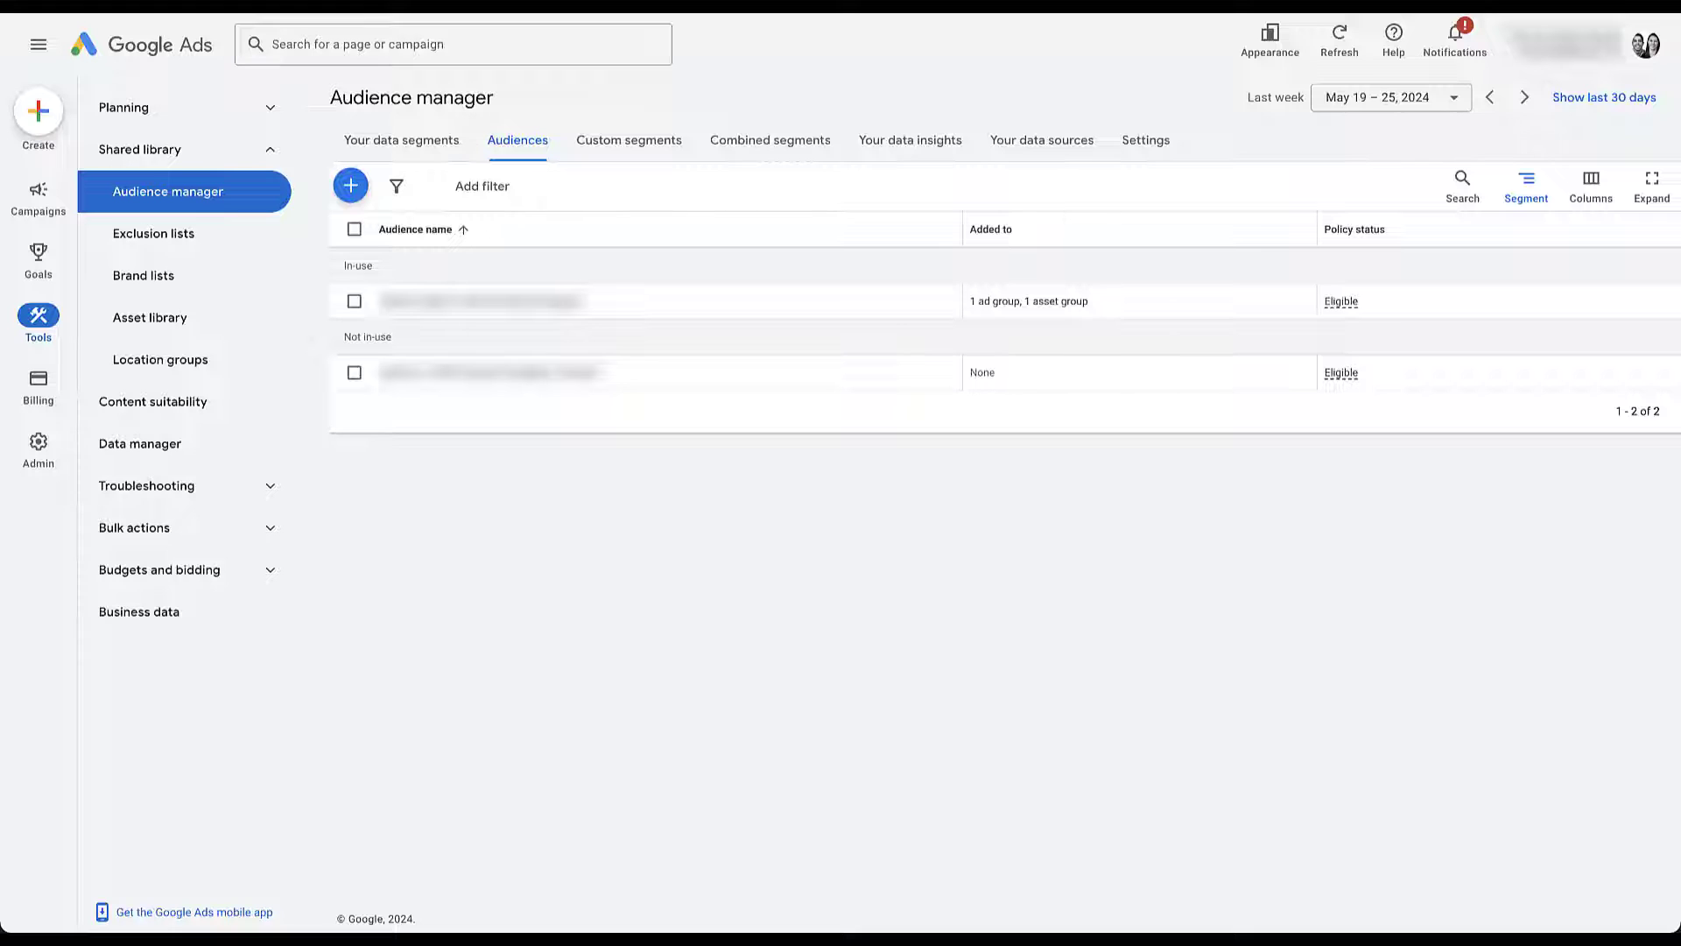
- Review the Custom segments list, then return to Combined segments, which holds one in-use segment
left_click(628, 140)
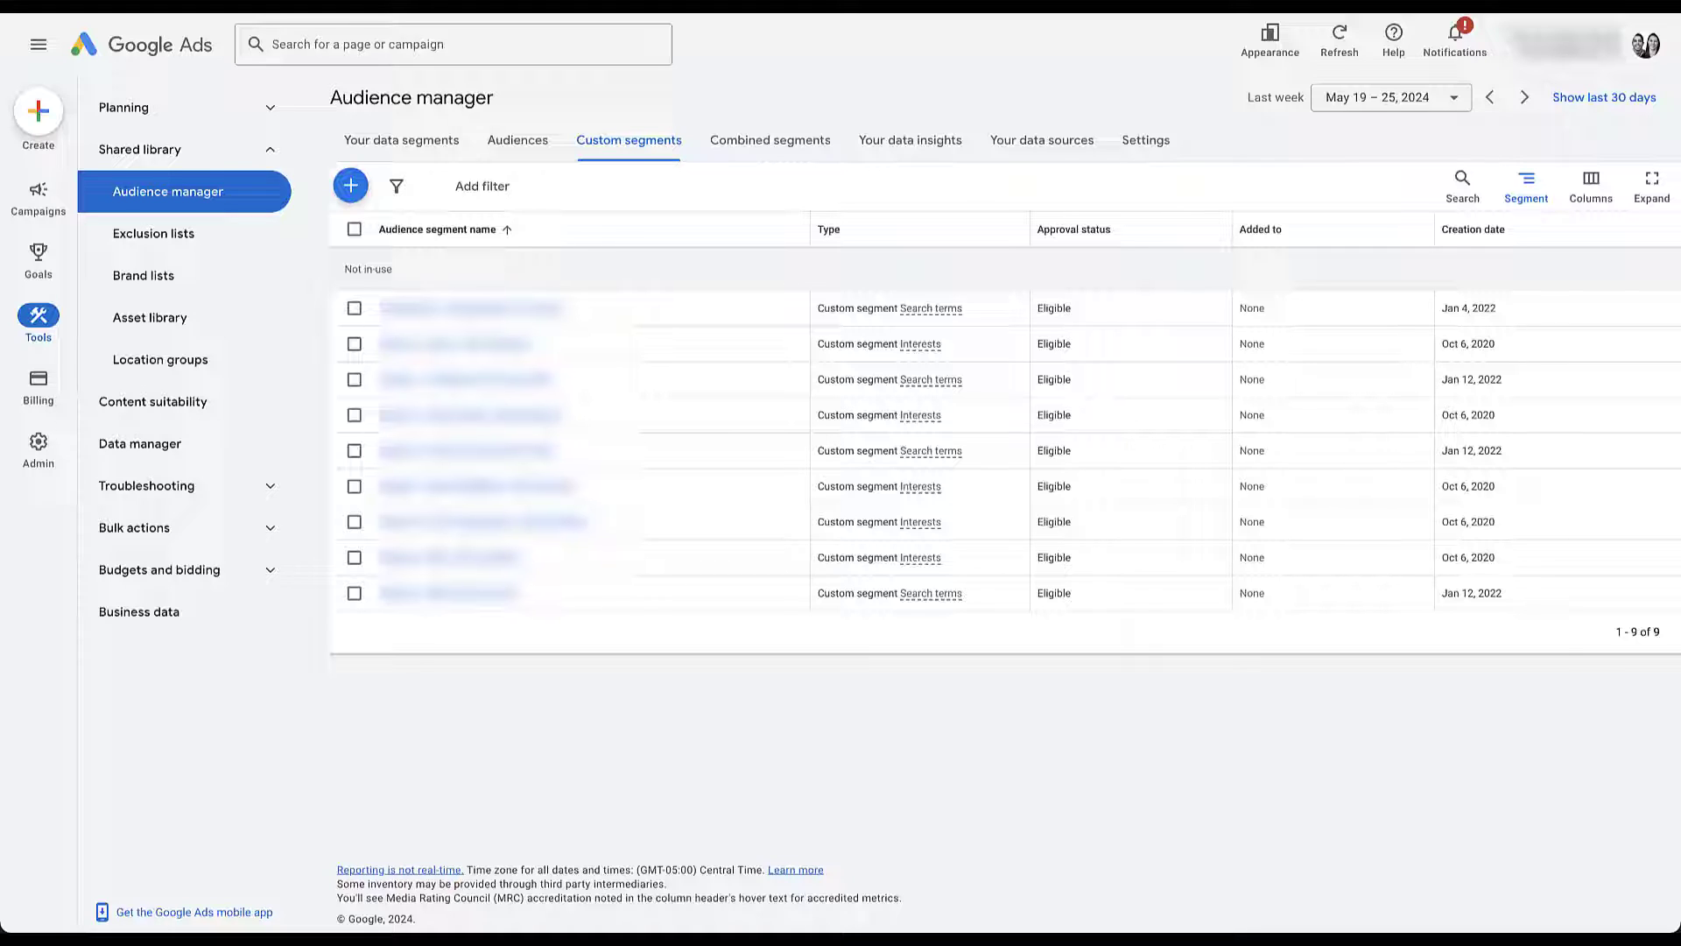
left_click(771, 140)
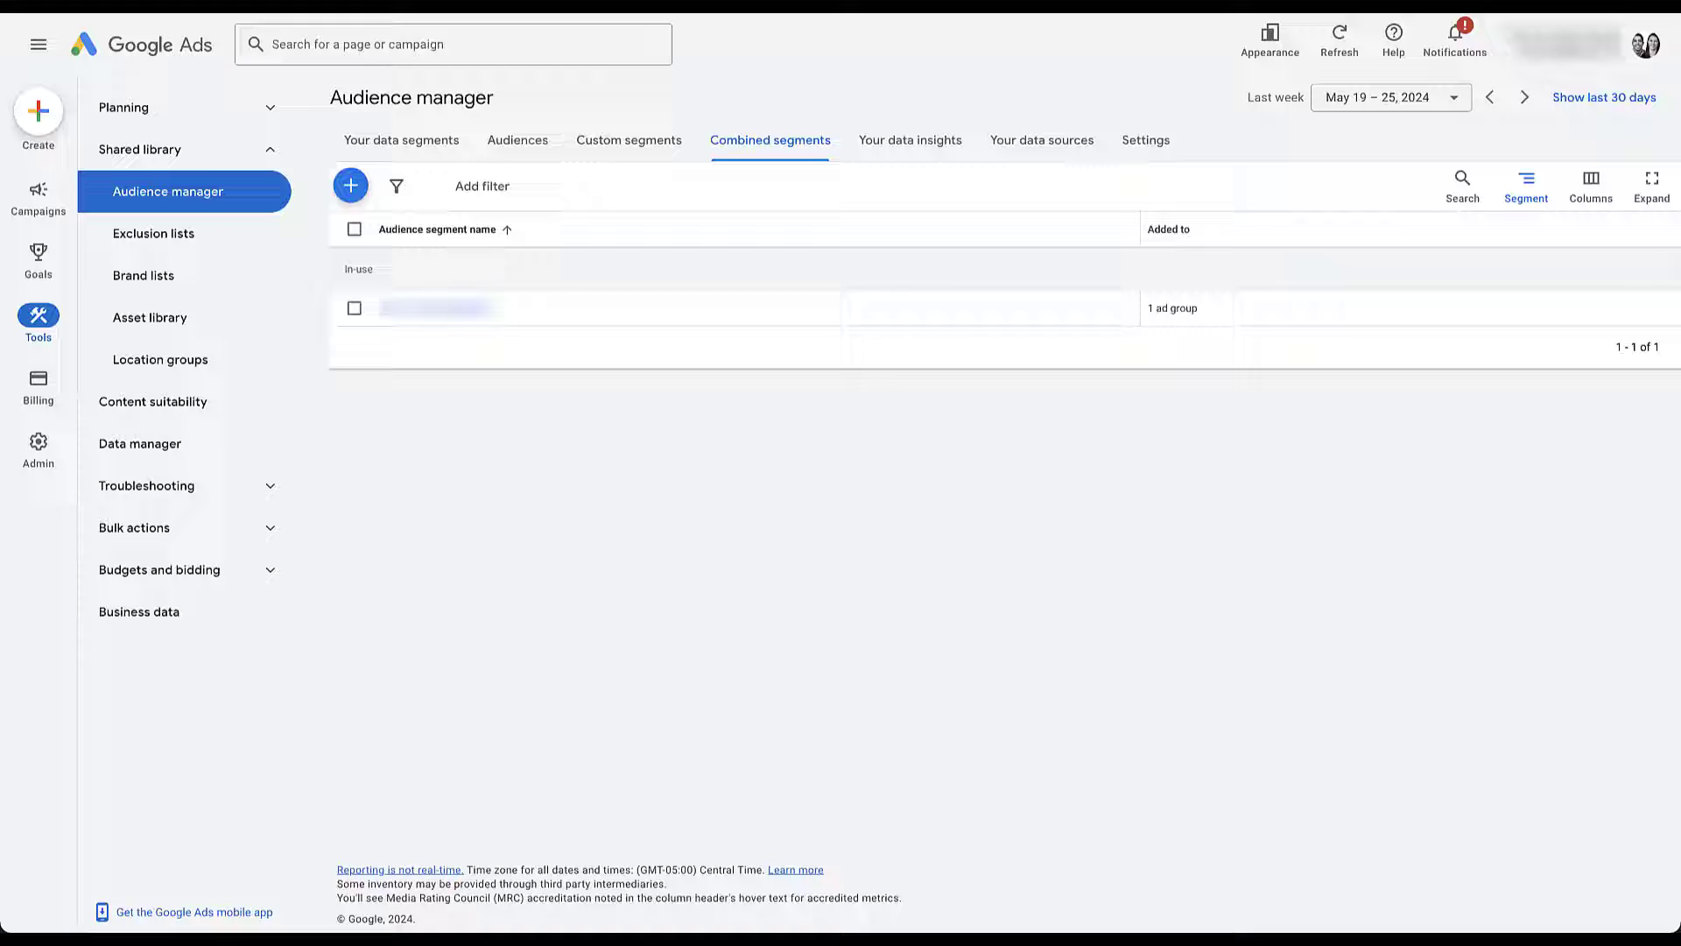
- Create a new combined segment from the + menu named 'Example Combined Segment'
left_click(350, 186)
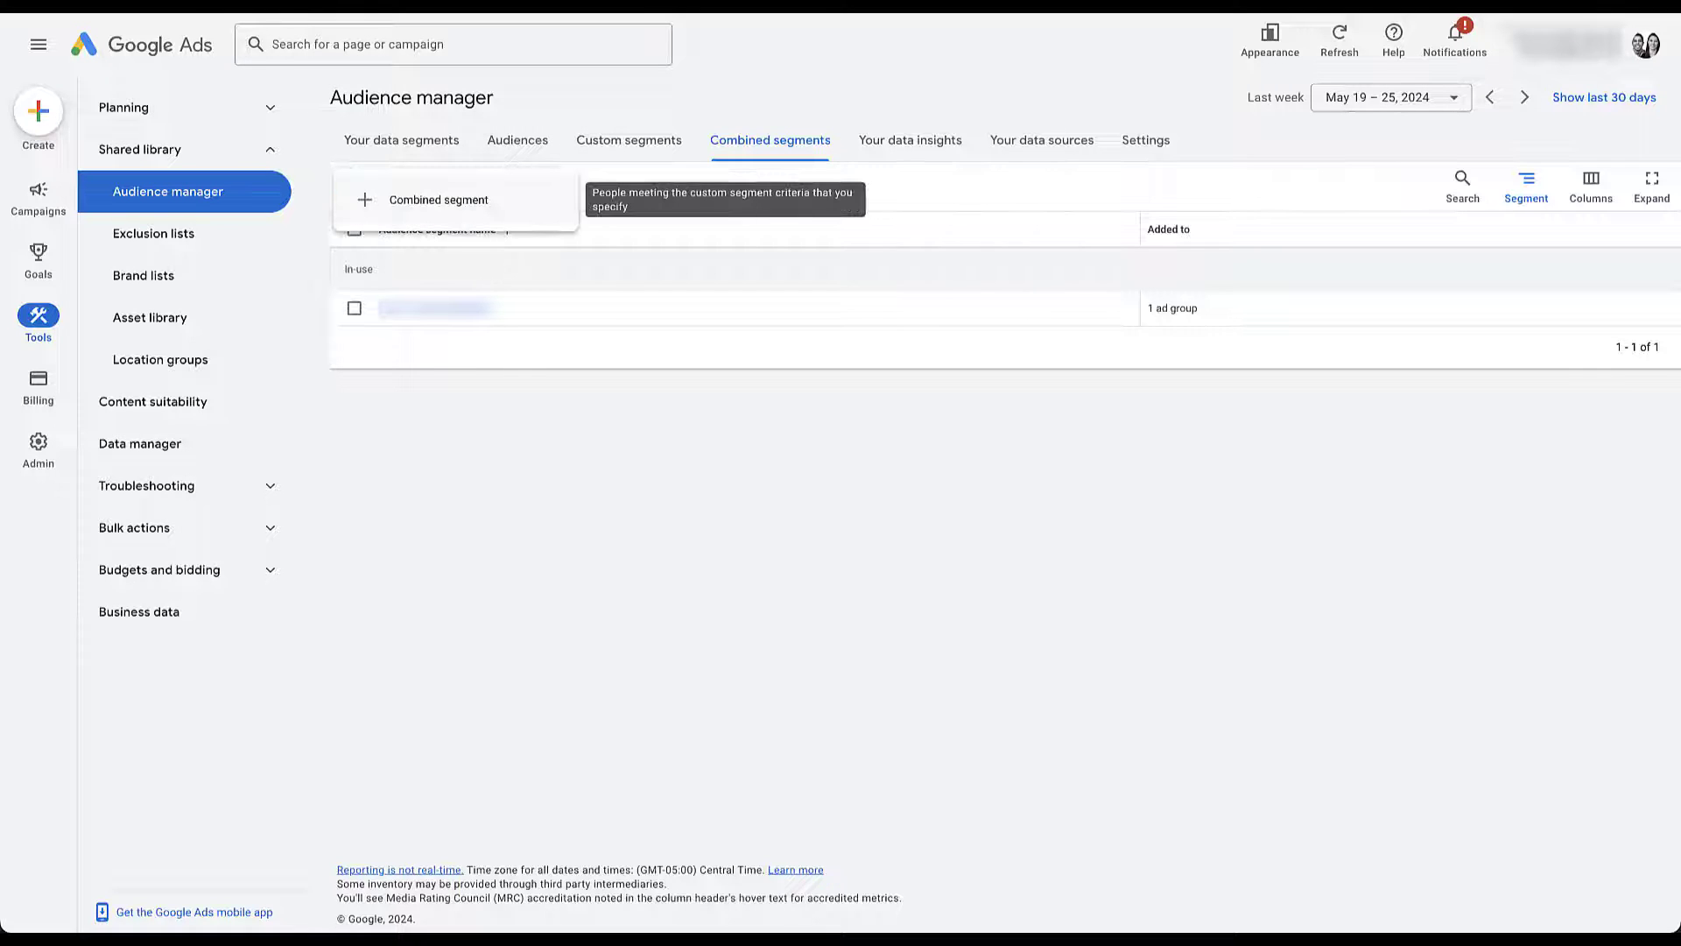
left_click(439, 200)
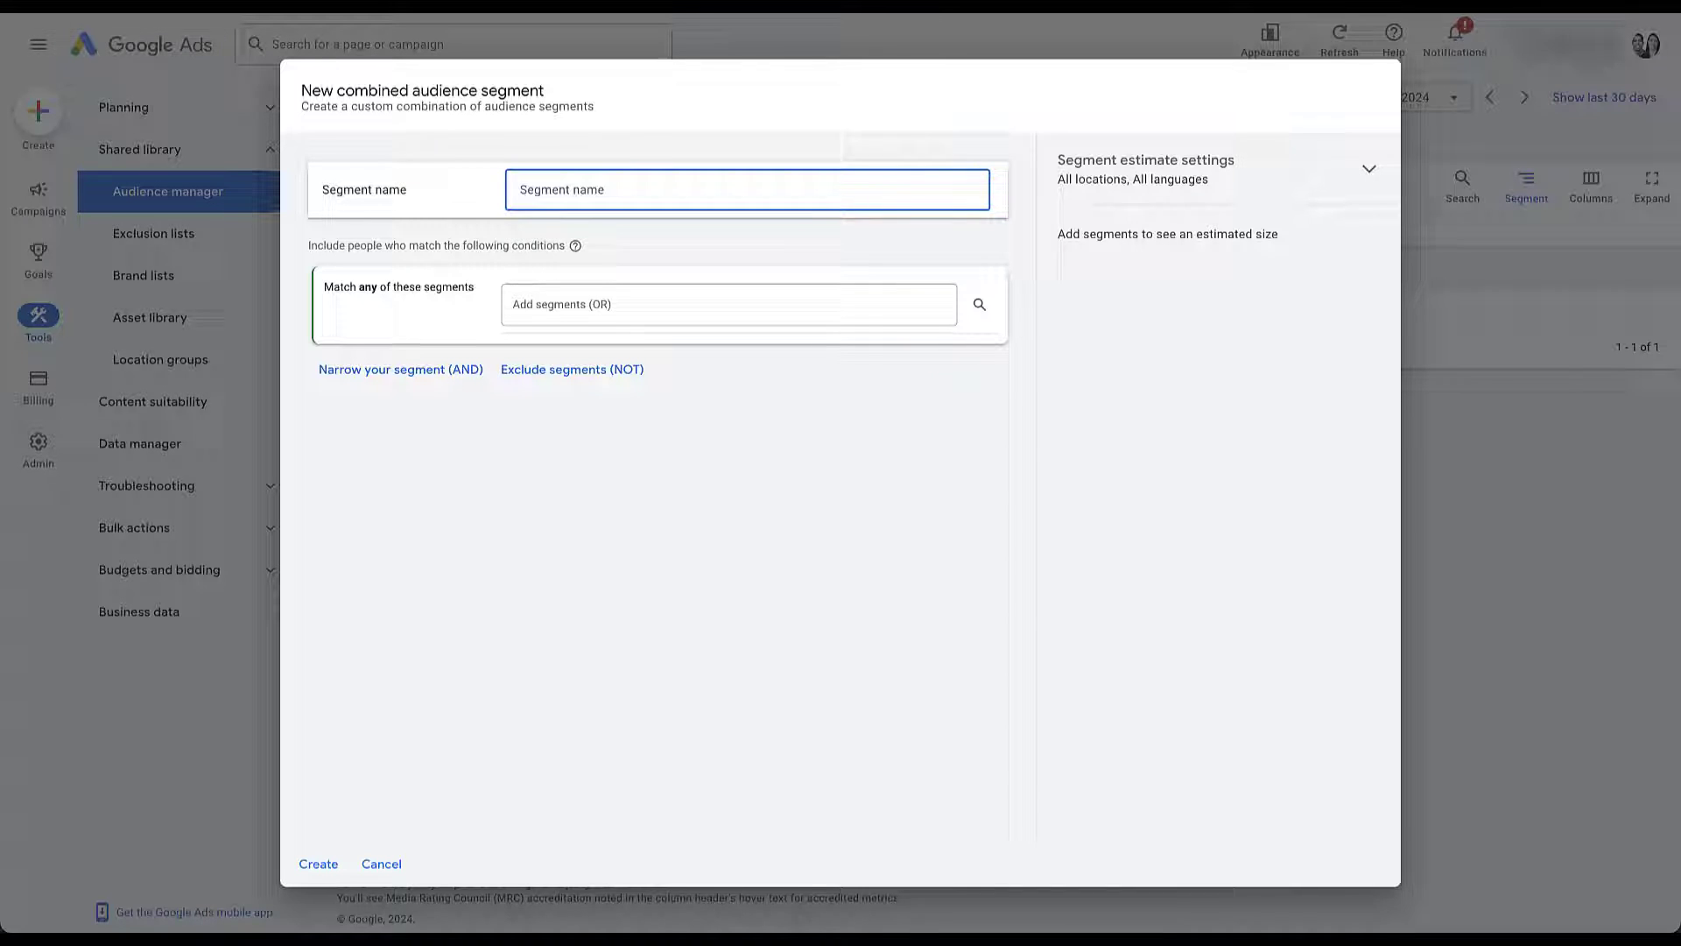
type("Example Combined Segment")
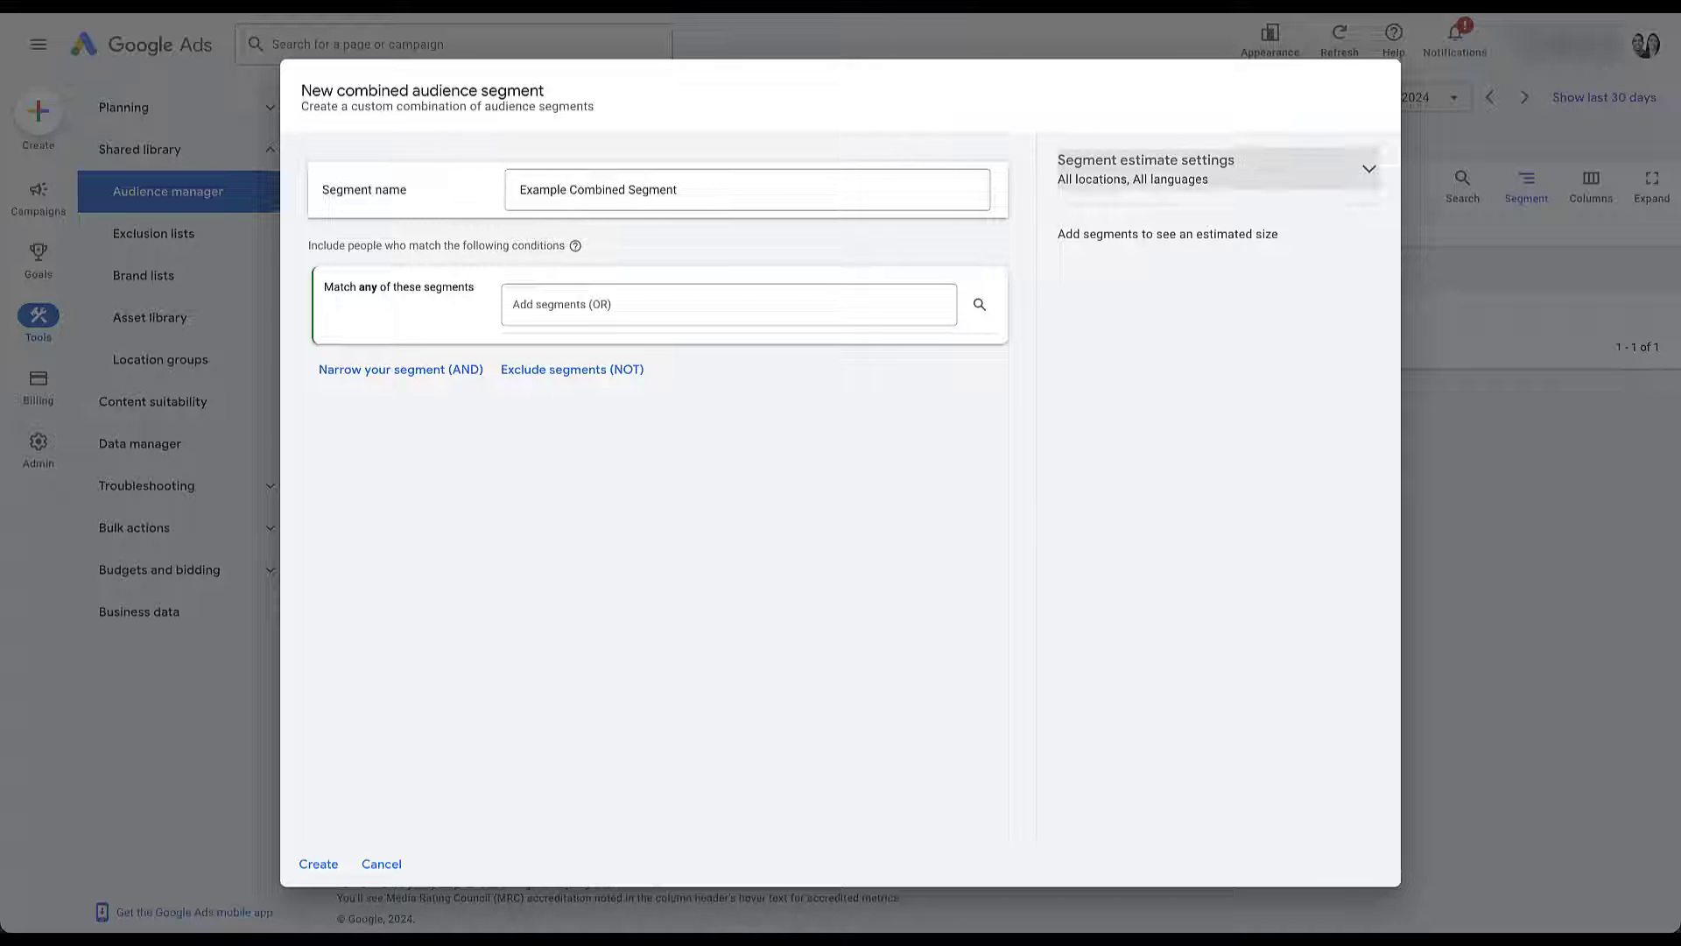
- Set the segment estimate country to United States, leaving the languages unchanged
left_click(1369, 168)
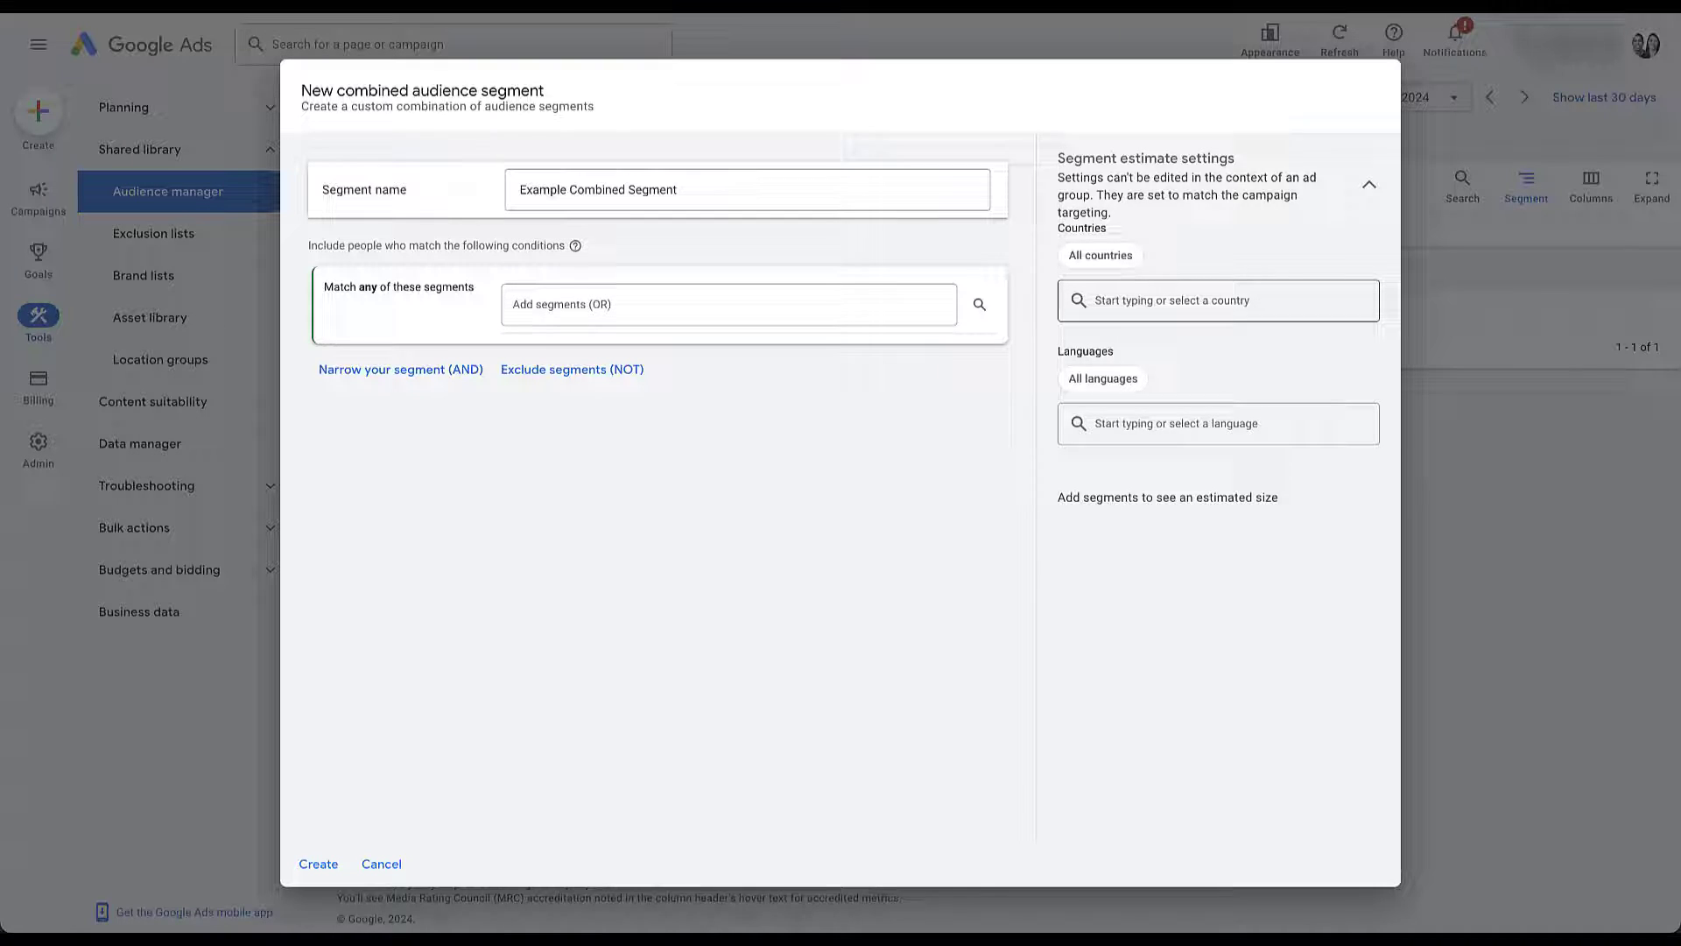
left_click(1217, 300)
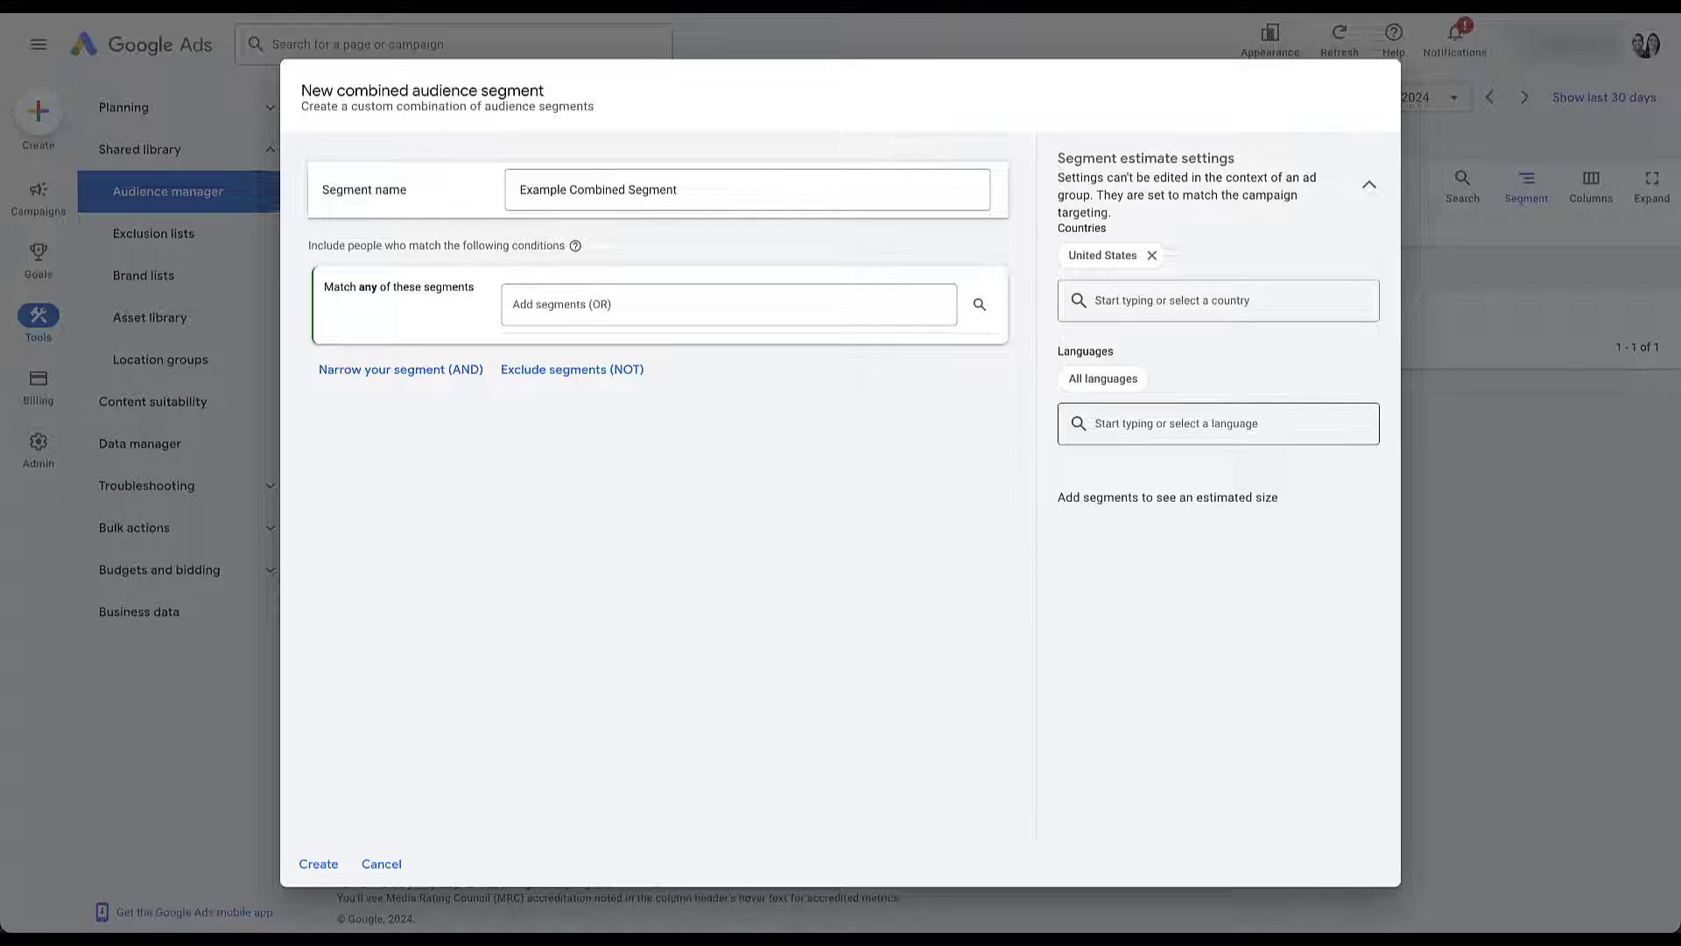
left_click(1217, 423)
scroll(1219, 613, "down", 7)
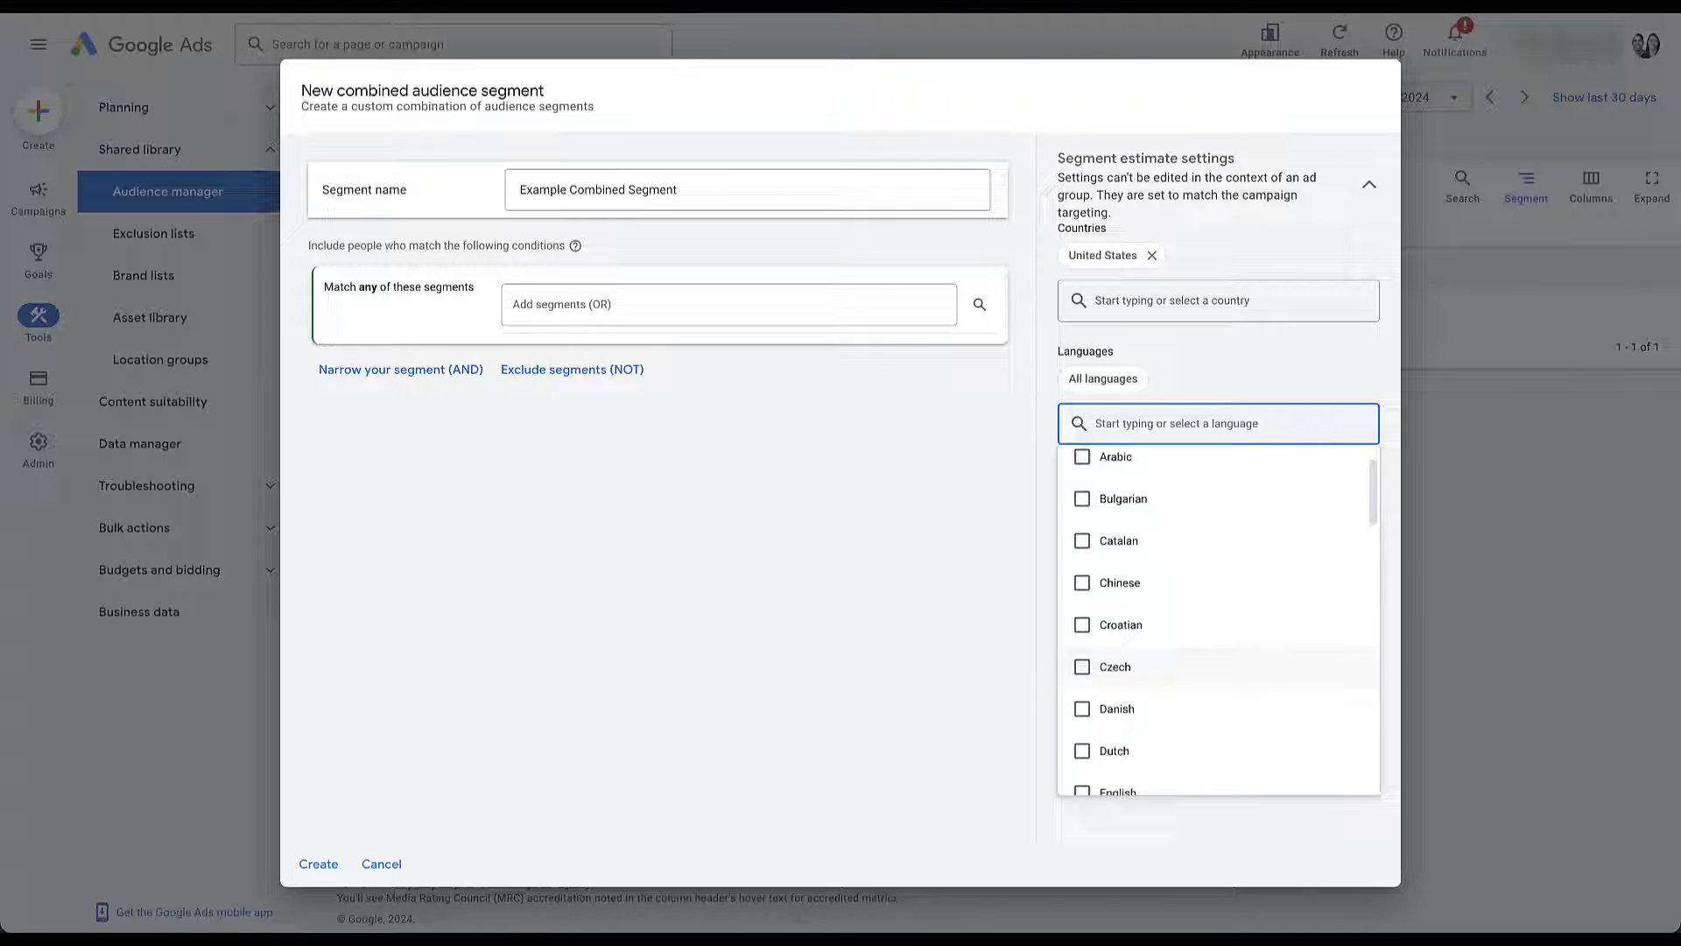
scroll(1219, 613, "up", 7)
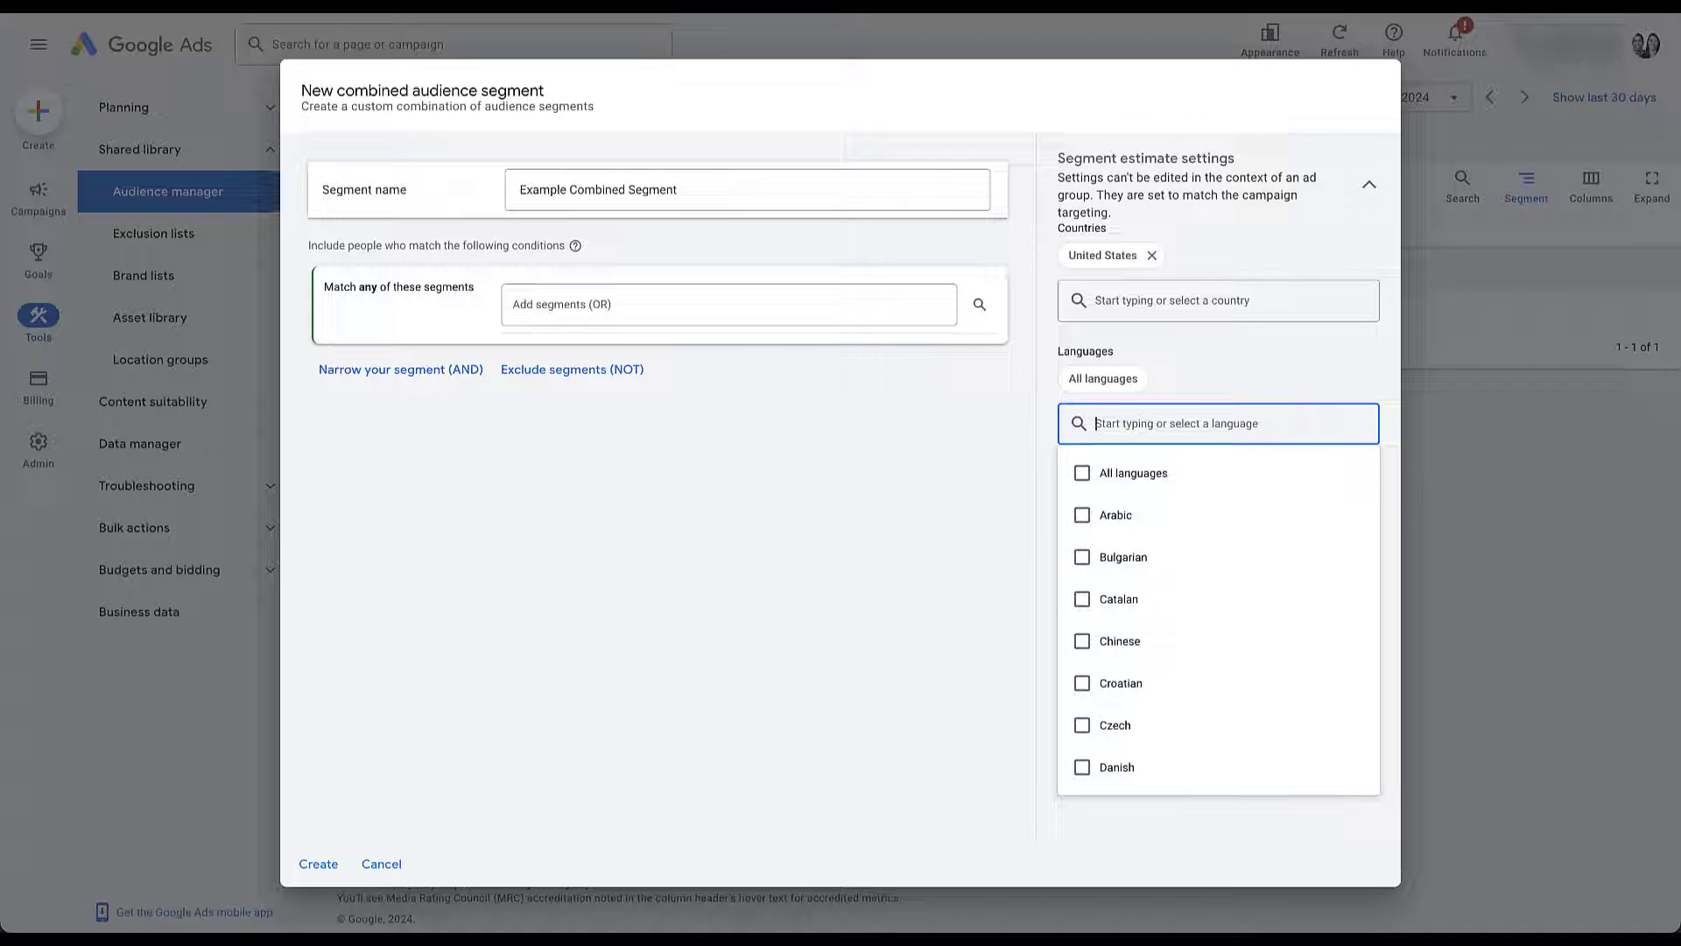
key("Escape")
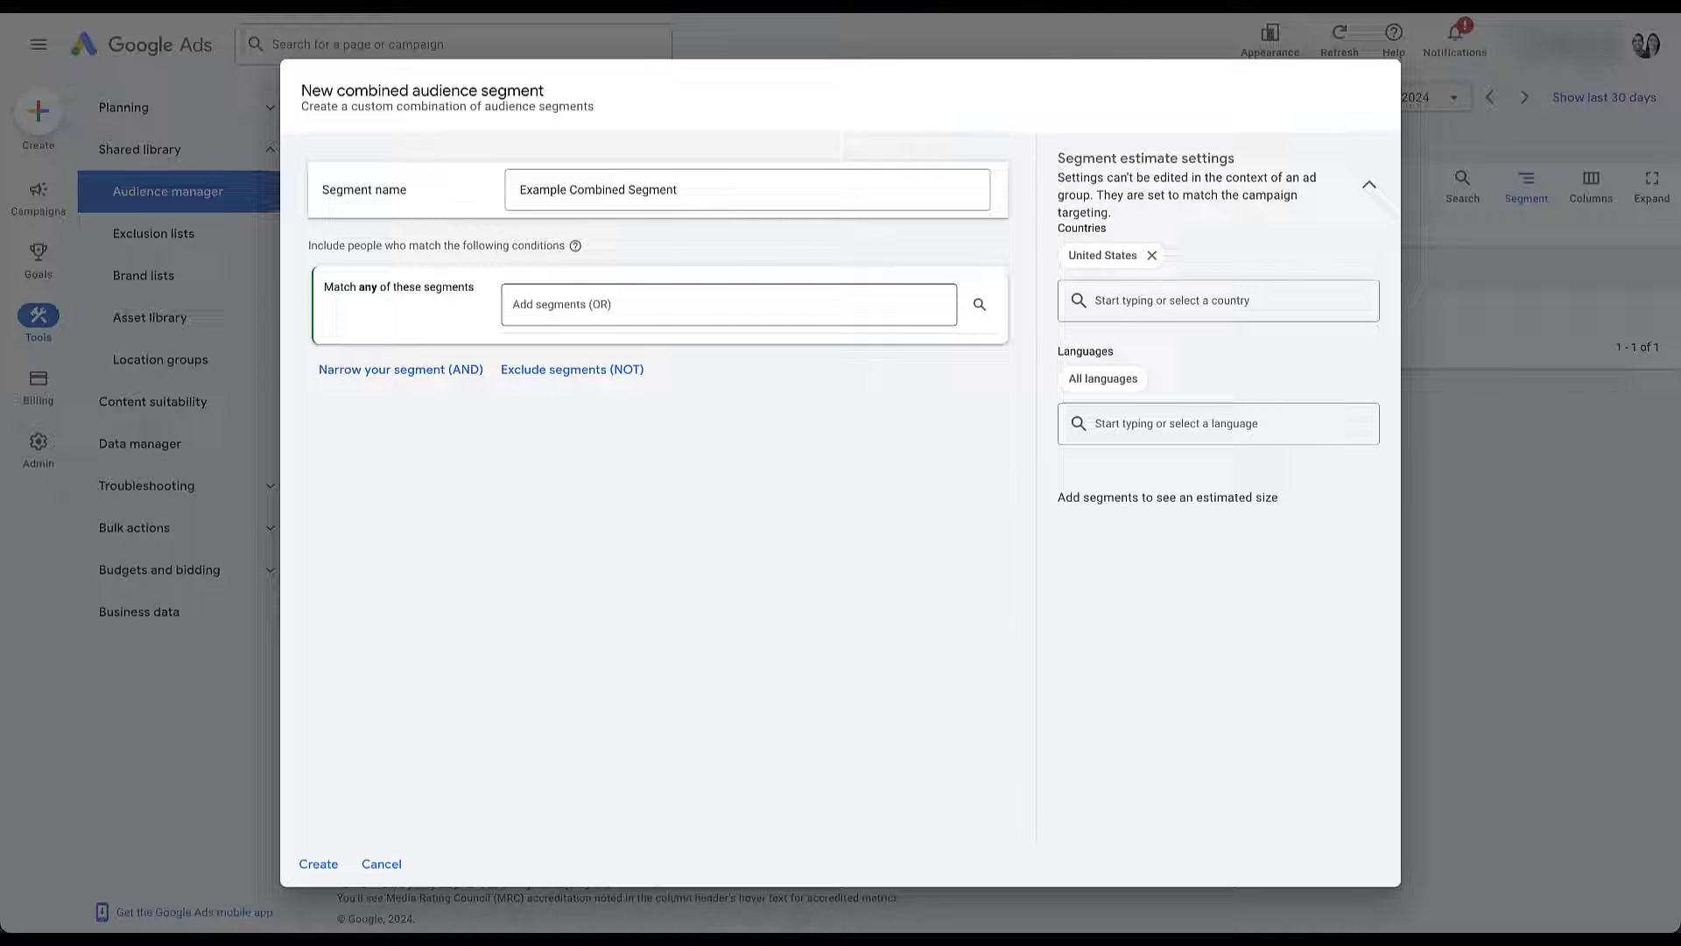
- Browse the match-any group's segment categories, look at Your custom interests, and return to the top level
left_click(728, 304)
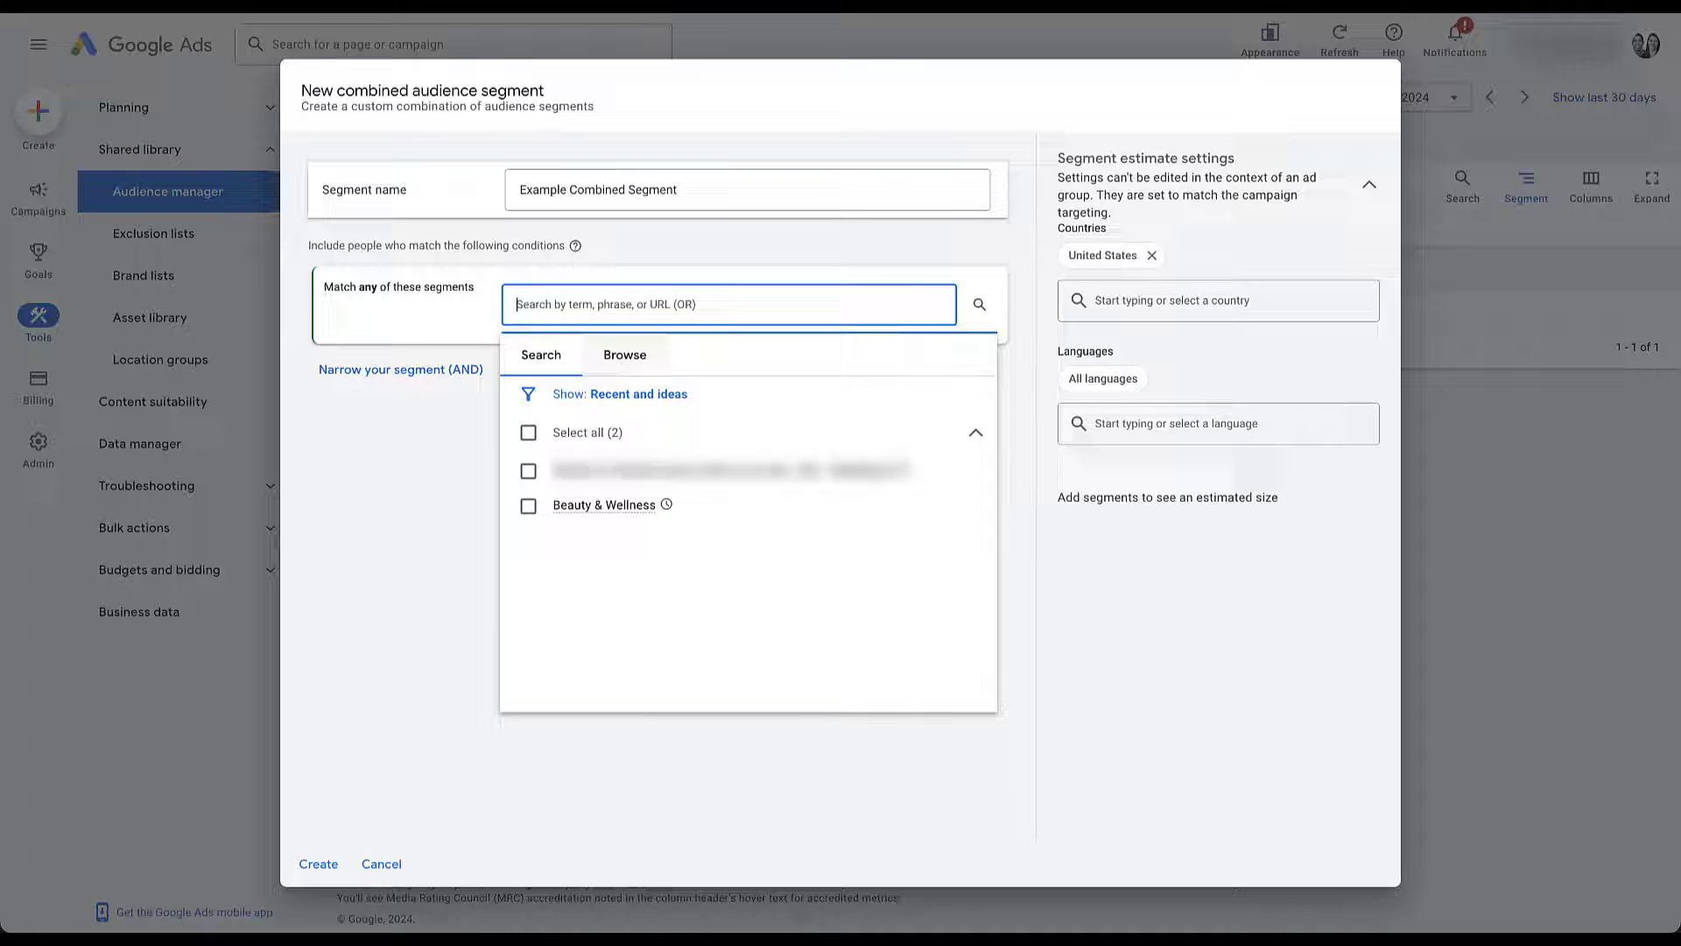
left_click(624, 354)
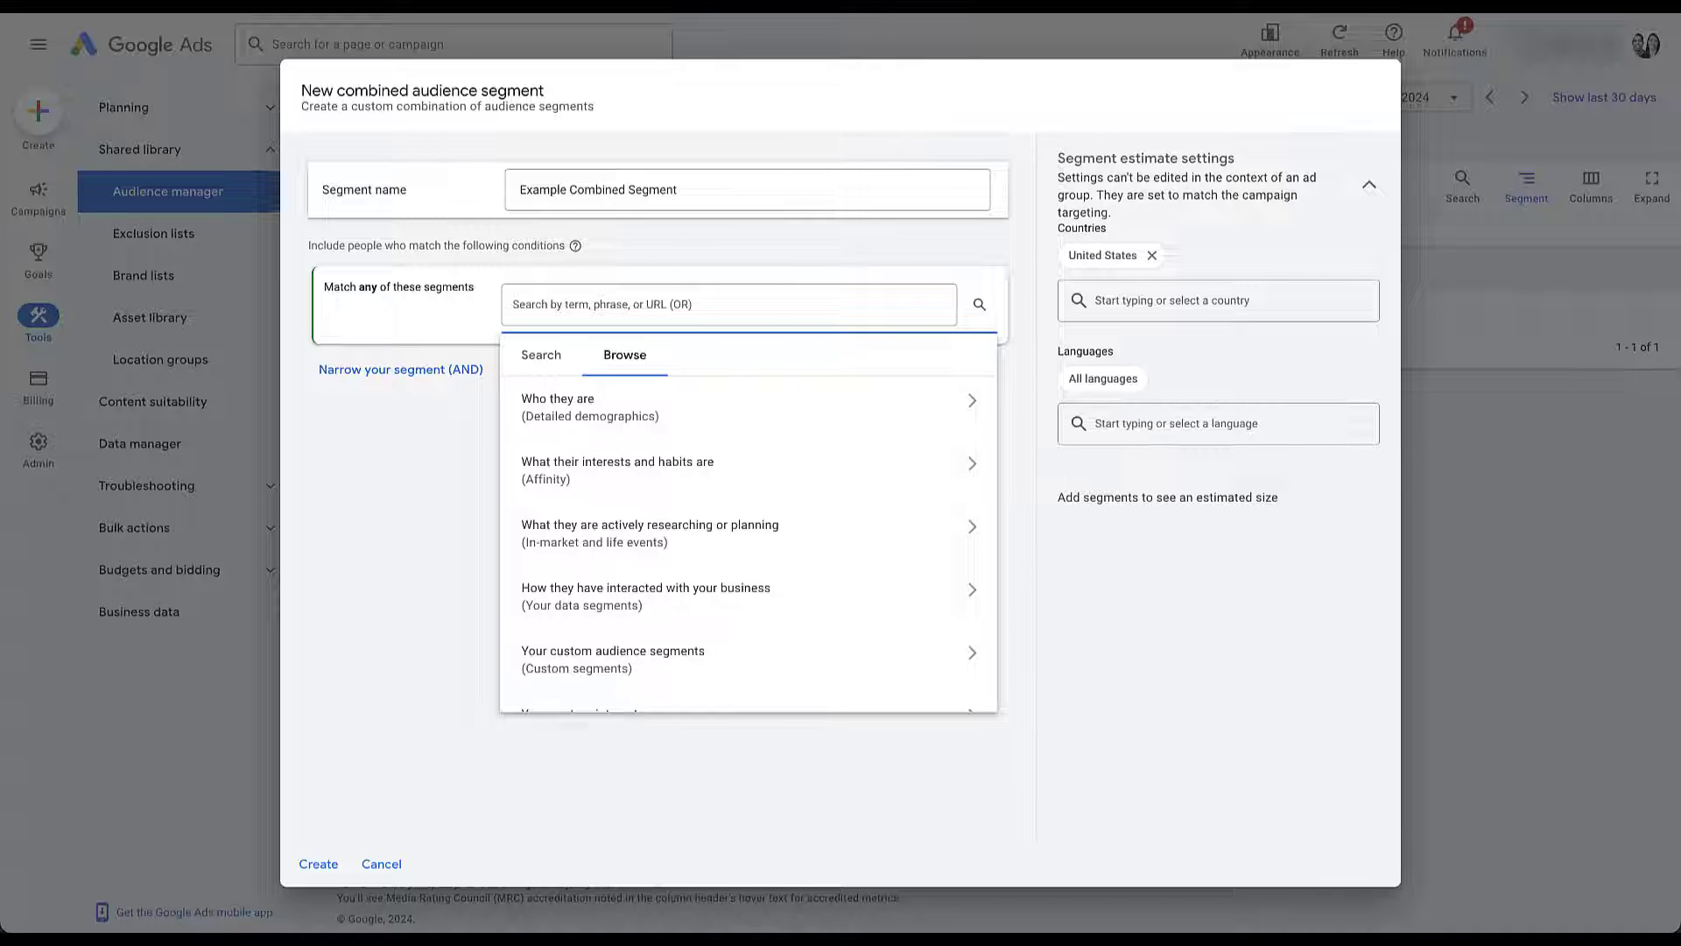
scroll(748, 542, "down", 1)
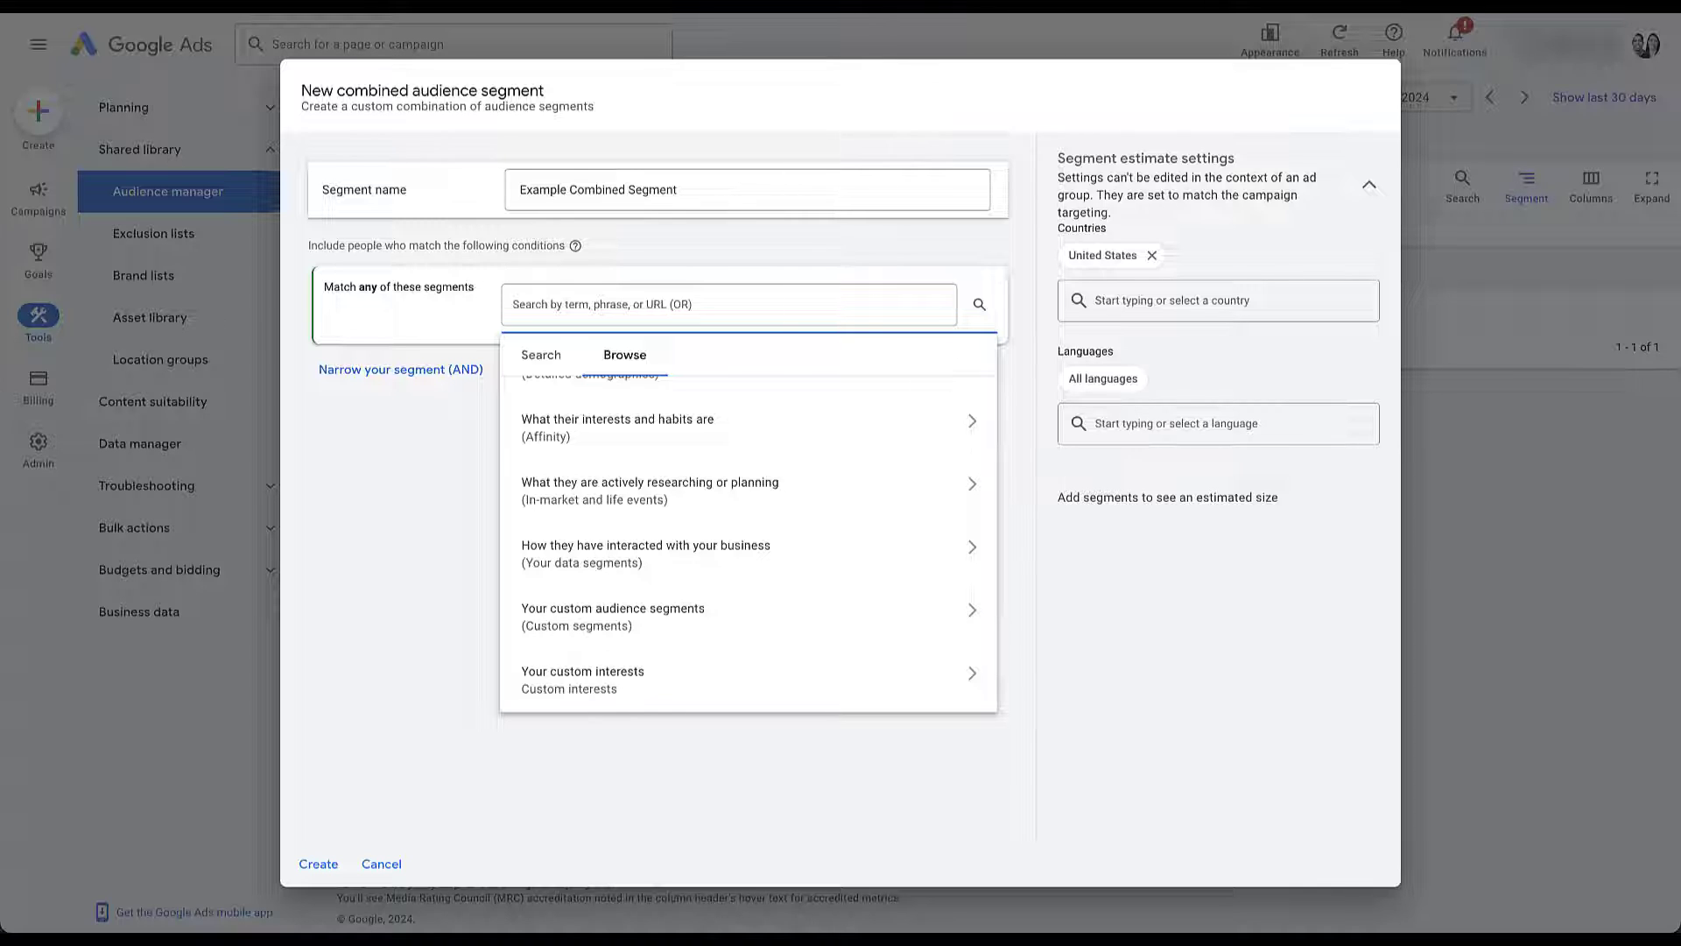
left_click(748, 679)
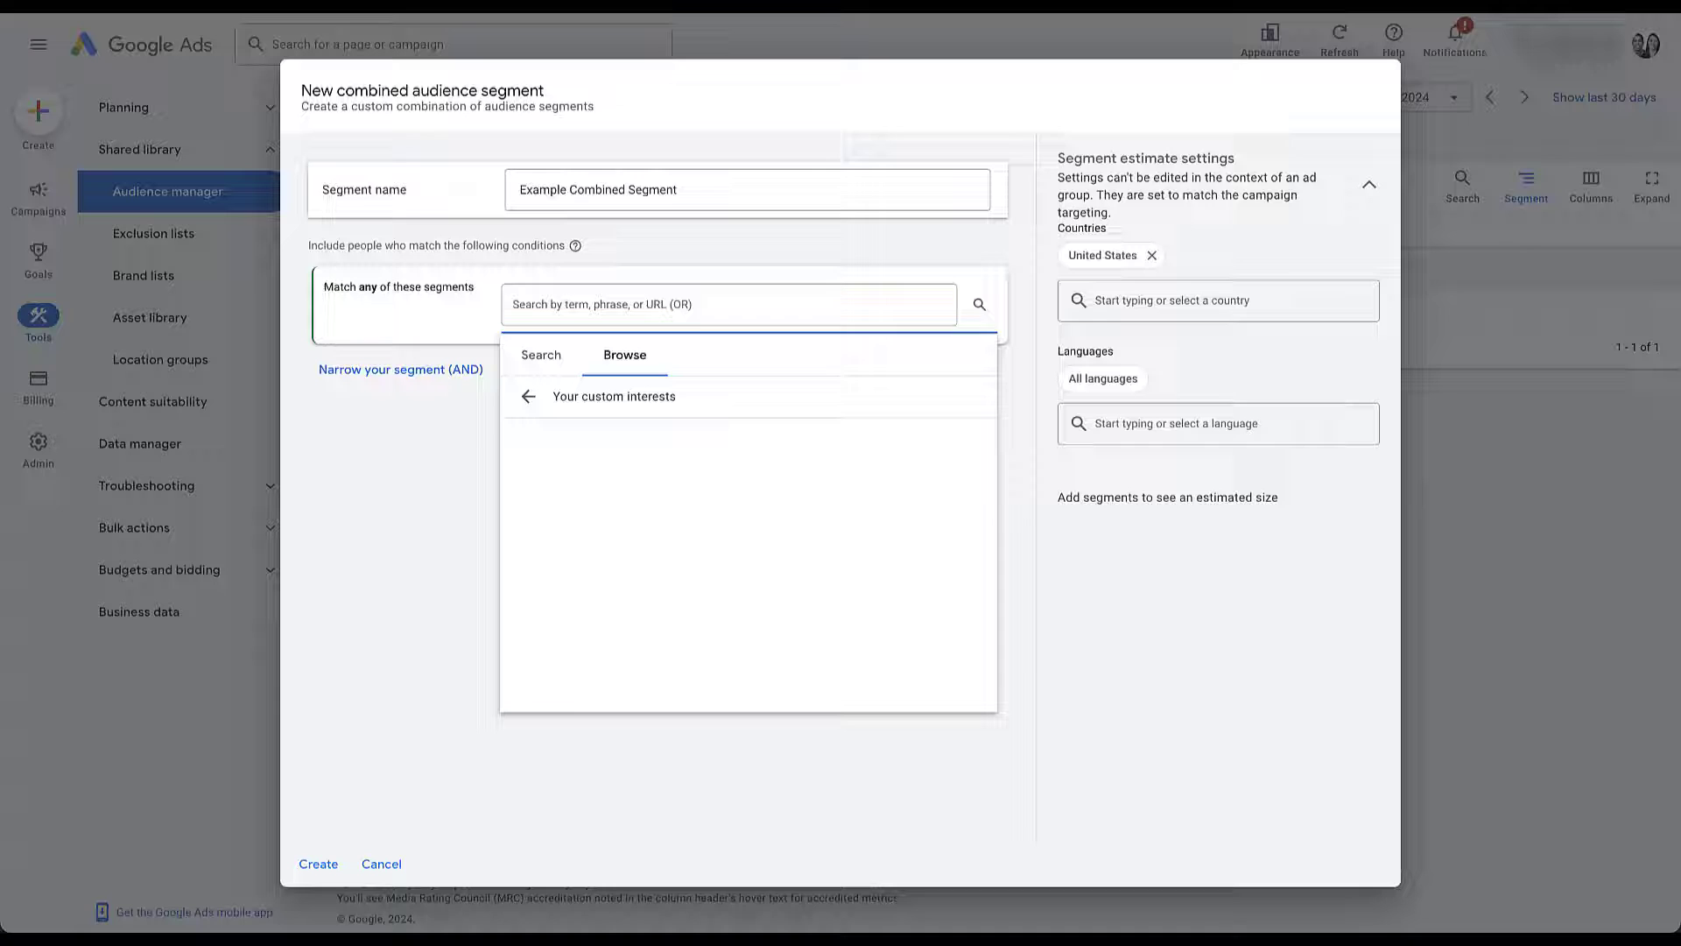
left_click(528, 396)
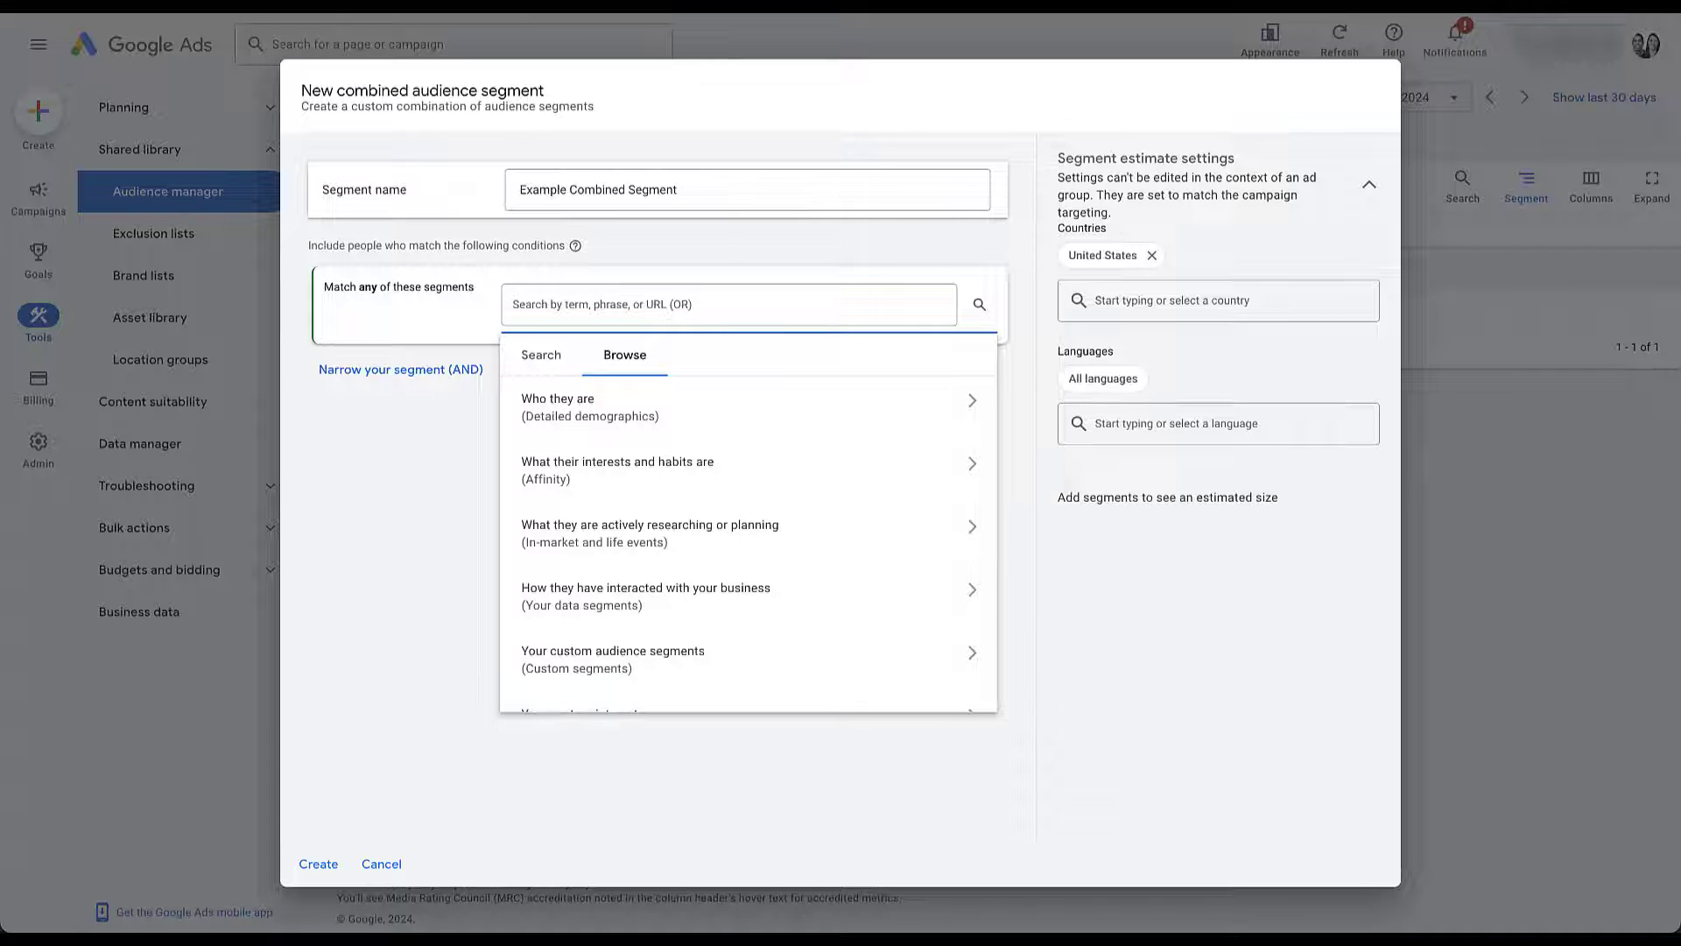
- Add the Banking & Finance and Food & Dining affinity segments to the OR group
left_click(617, 470)
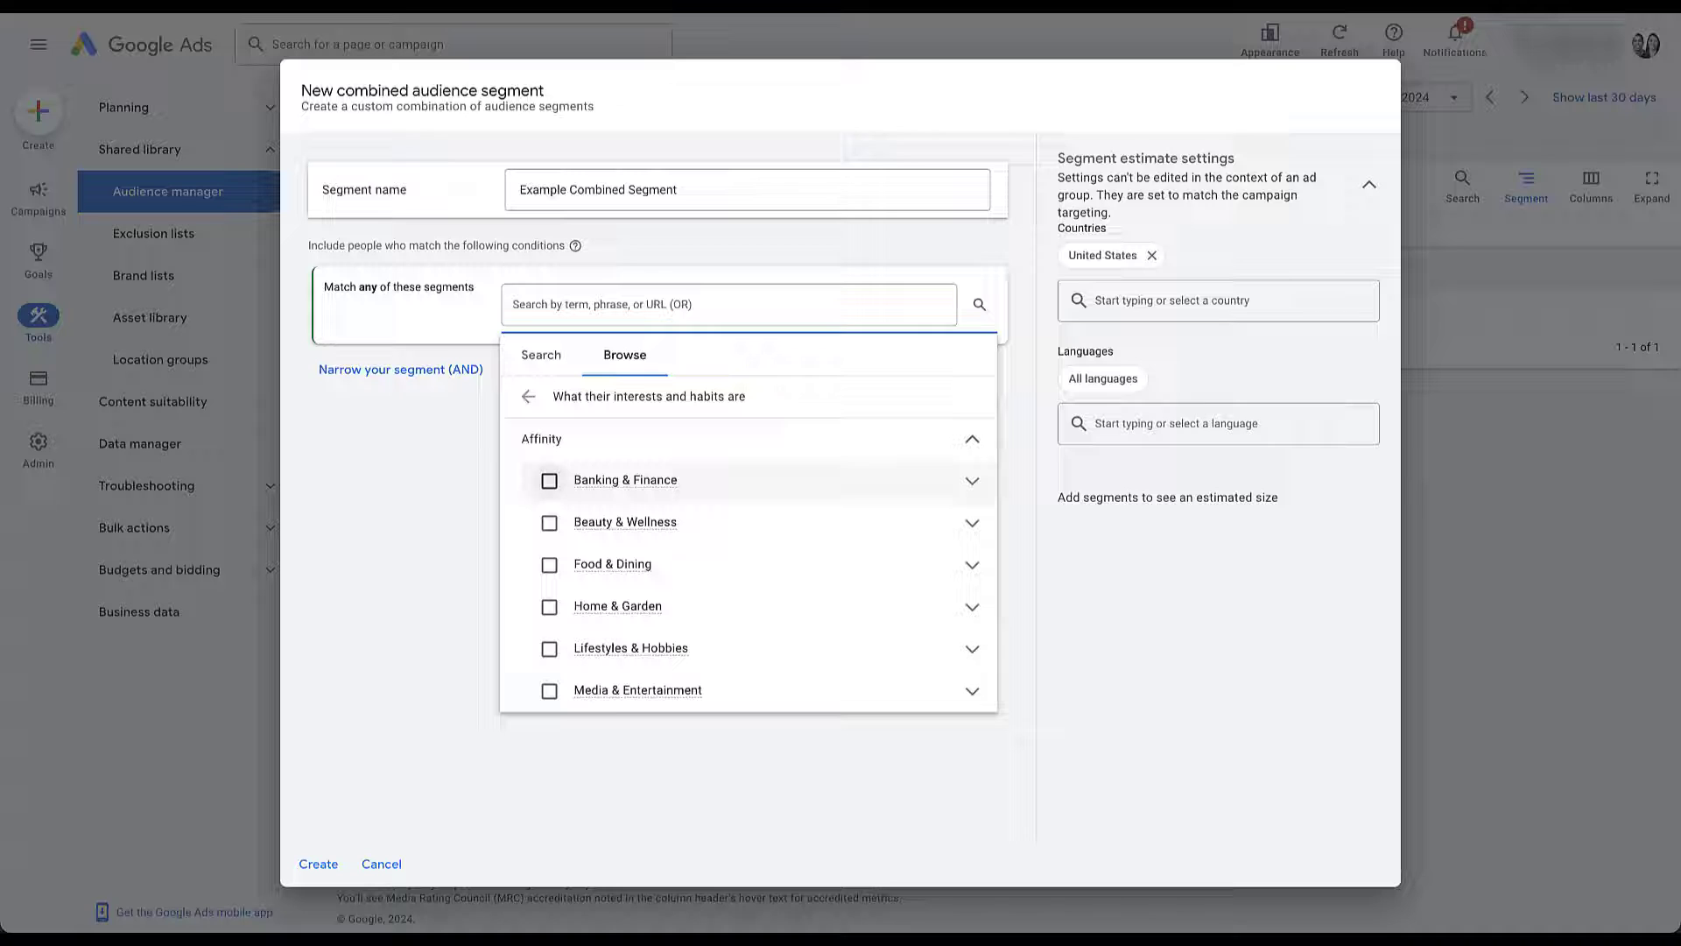
left_click(549, 481)
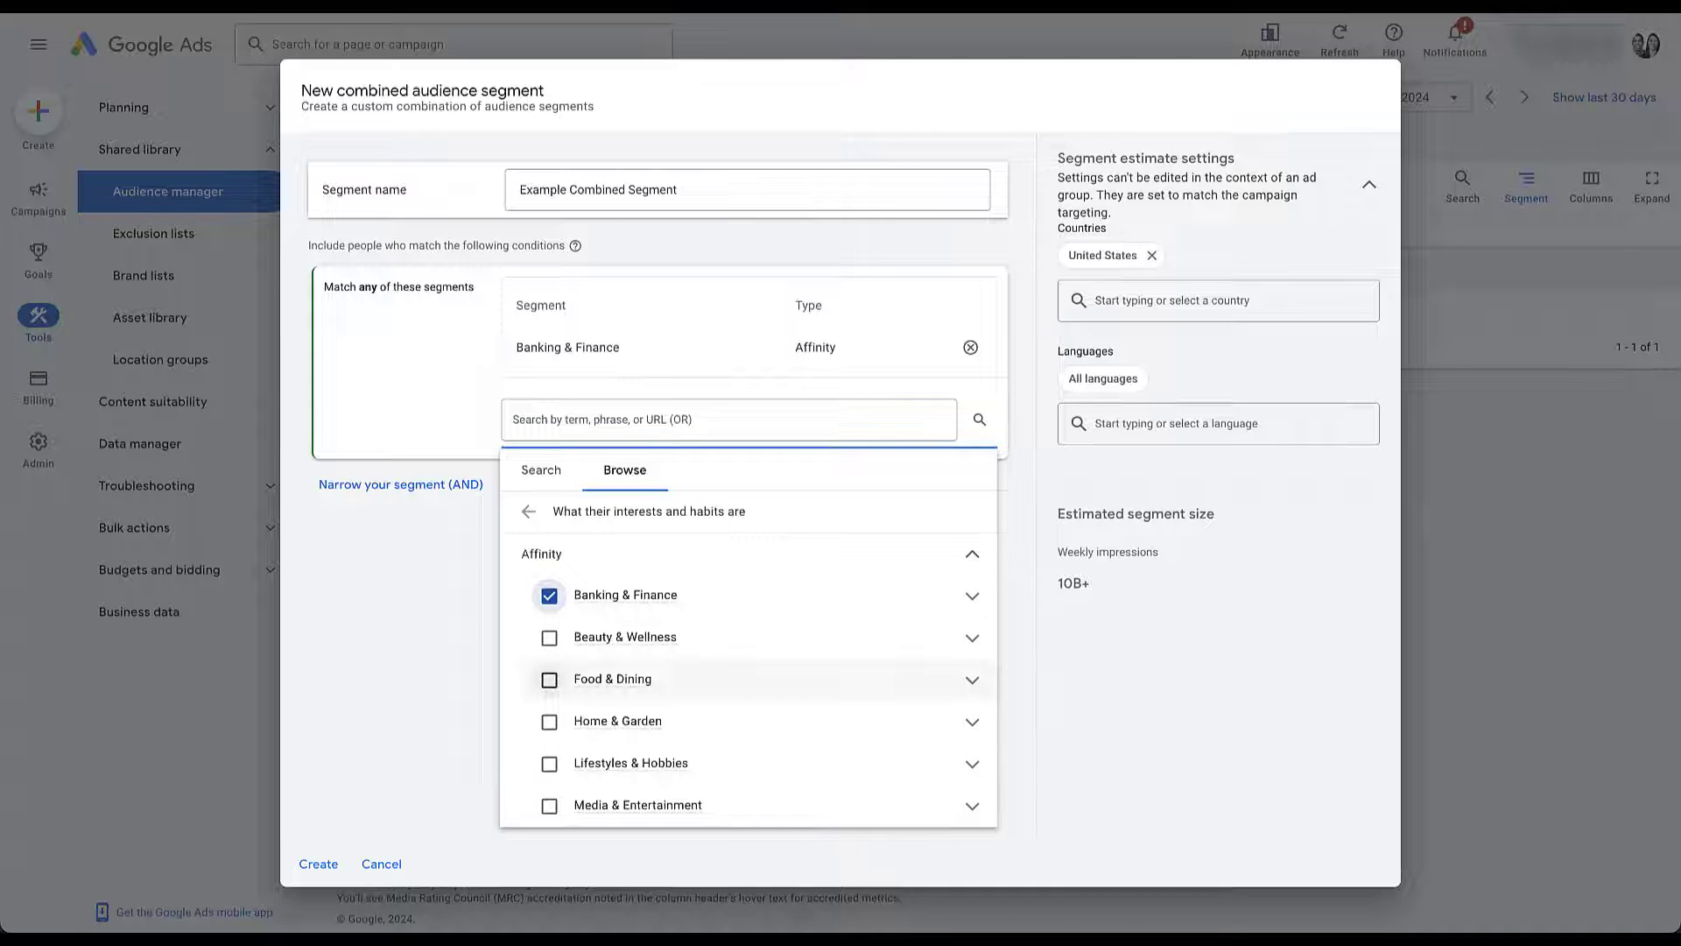
left_click(549, 680)
key("Escape")
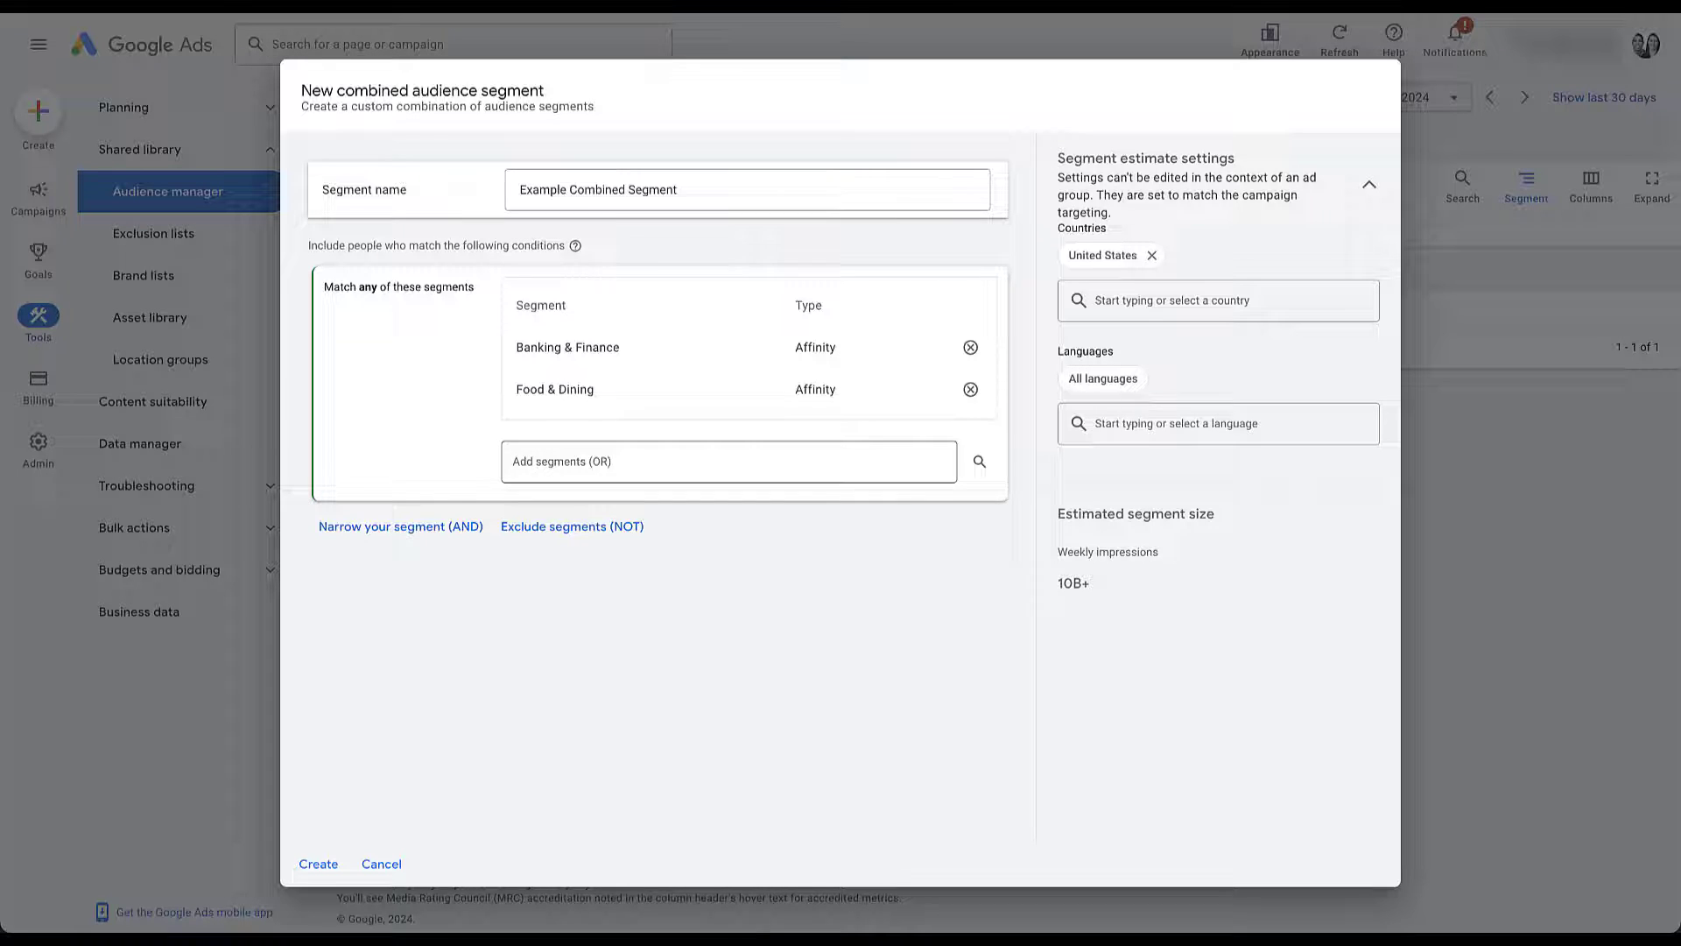
- Add Parents of Infants, Toddlers and Preschoolers to the match-any group, making five segments
left_click(728, 462)
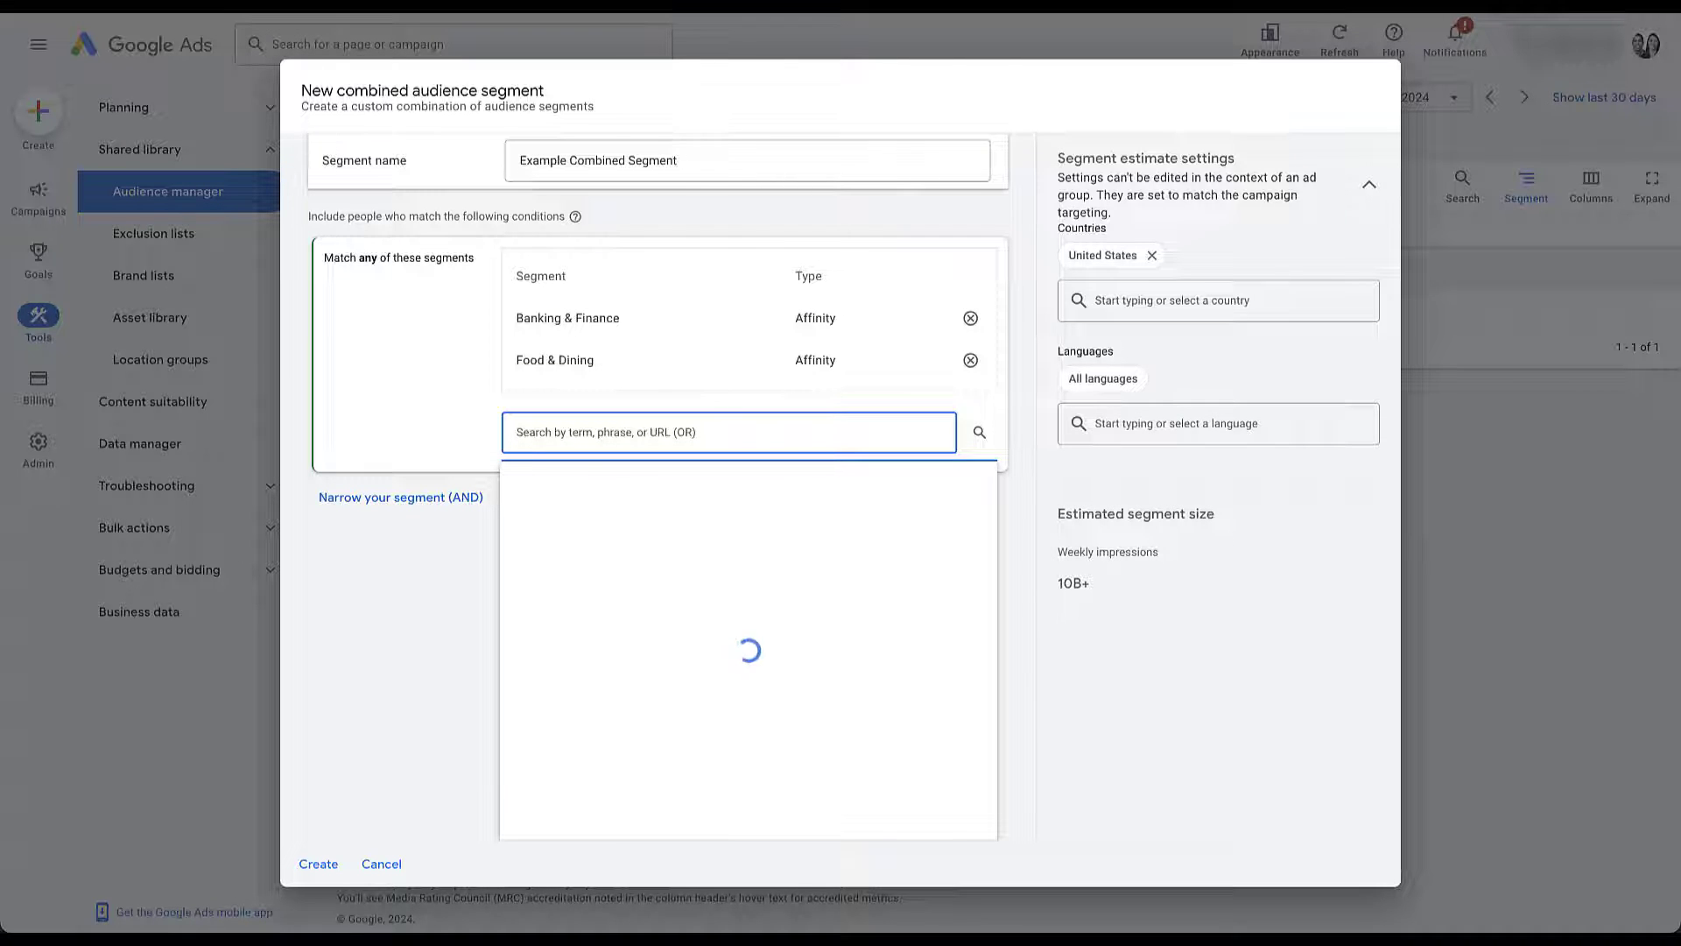
left_click(624, 482)
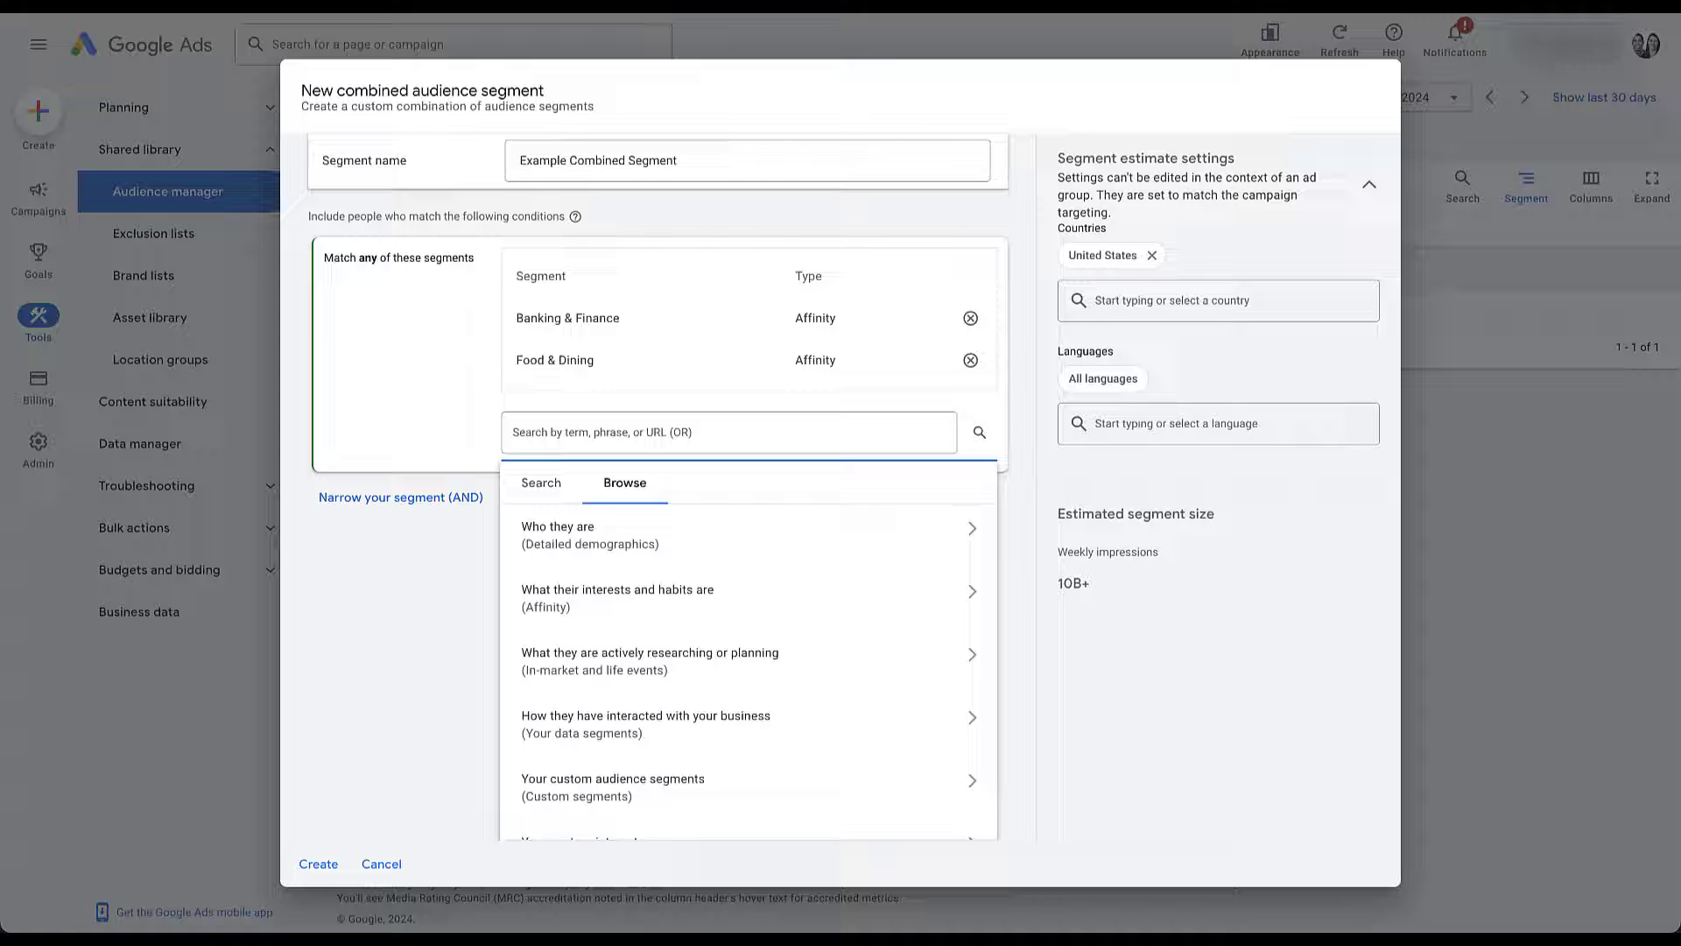
left_click(558, 526)
left_click(565, 566)
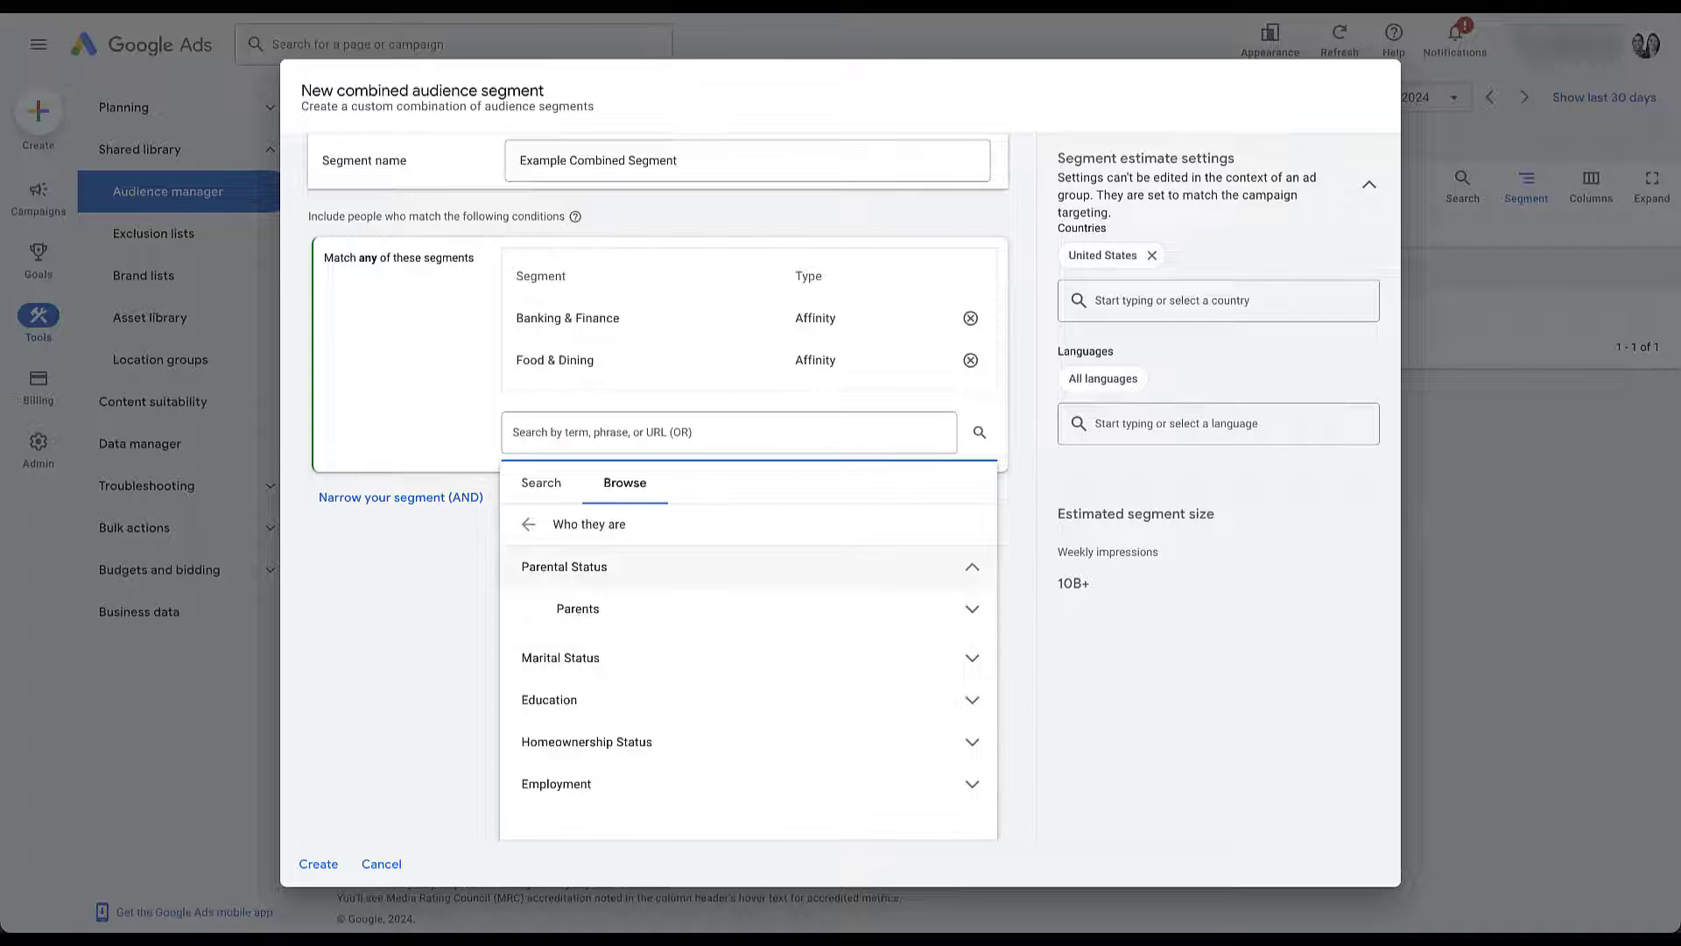
left_click(578, 608)
left_click(598, 650)
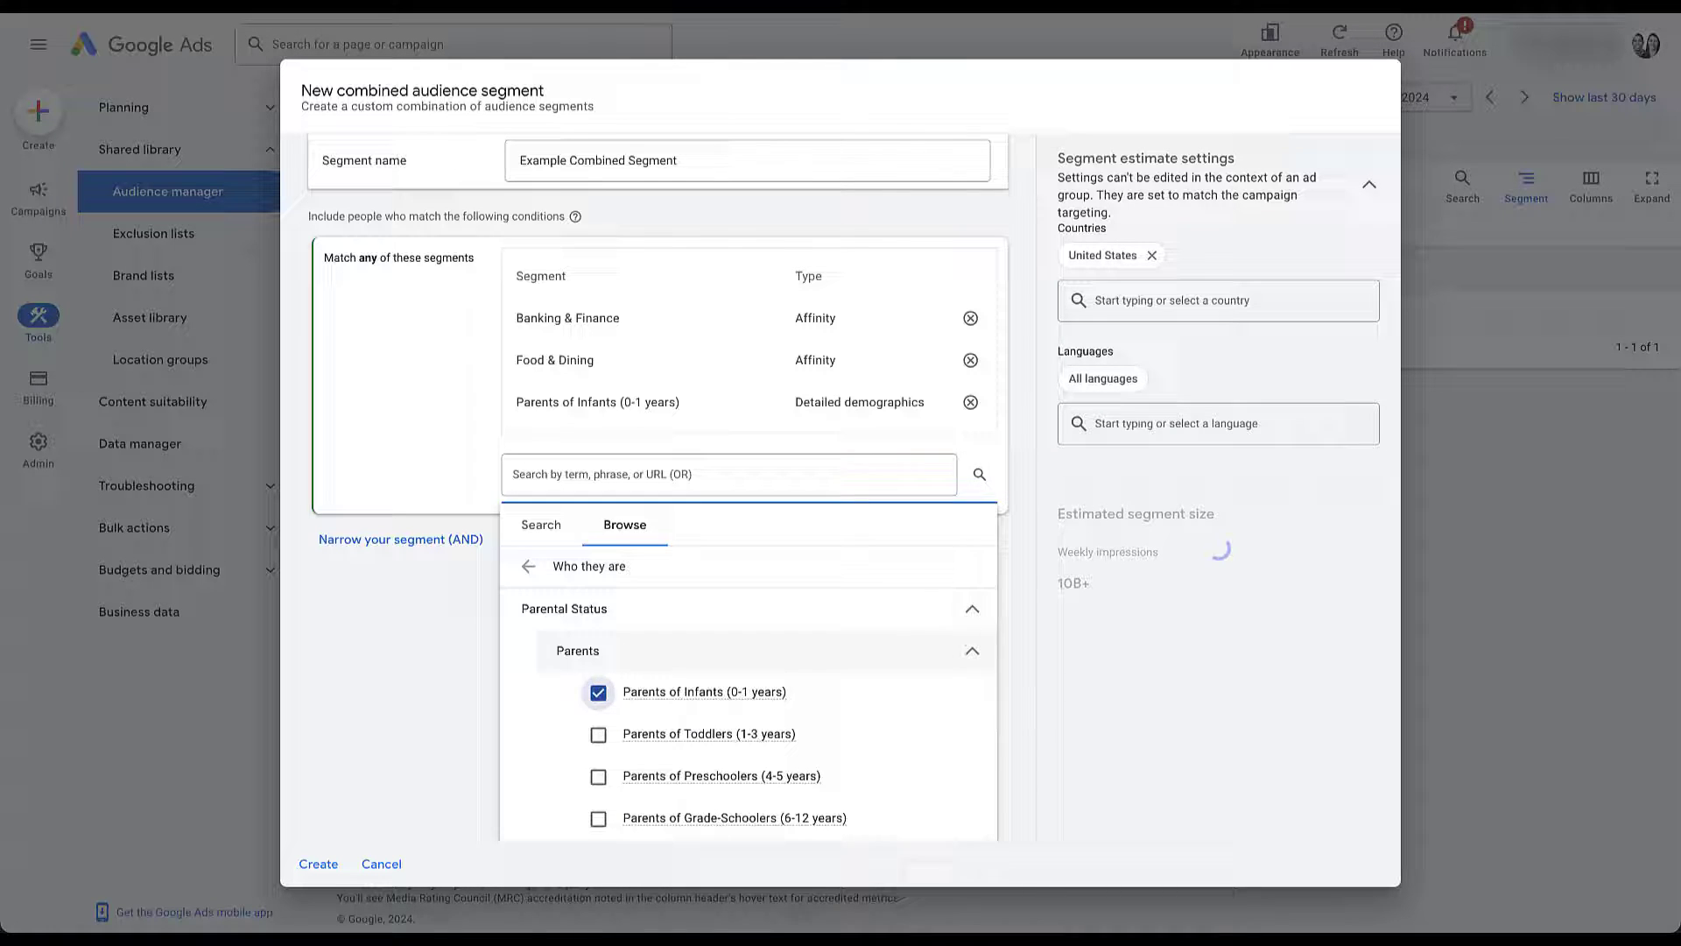
left_click(598, 735)
left_click(598, 819)
key("Escape")
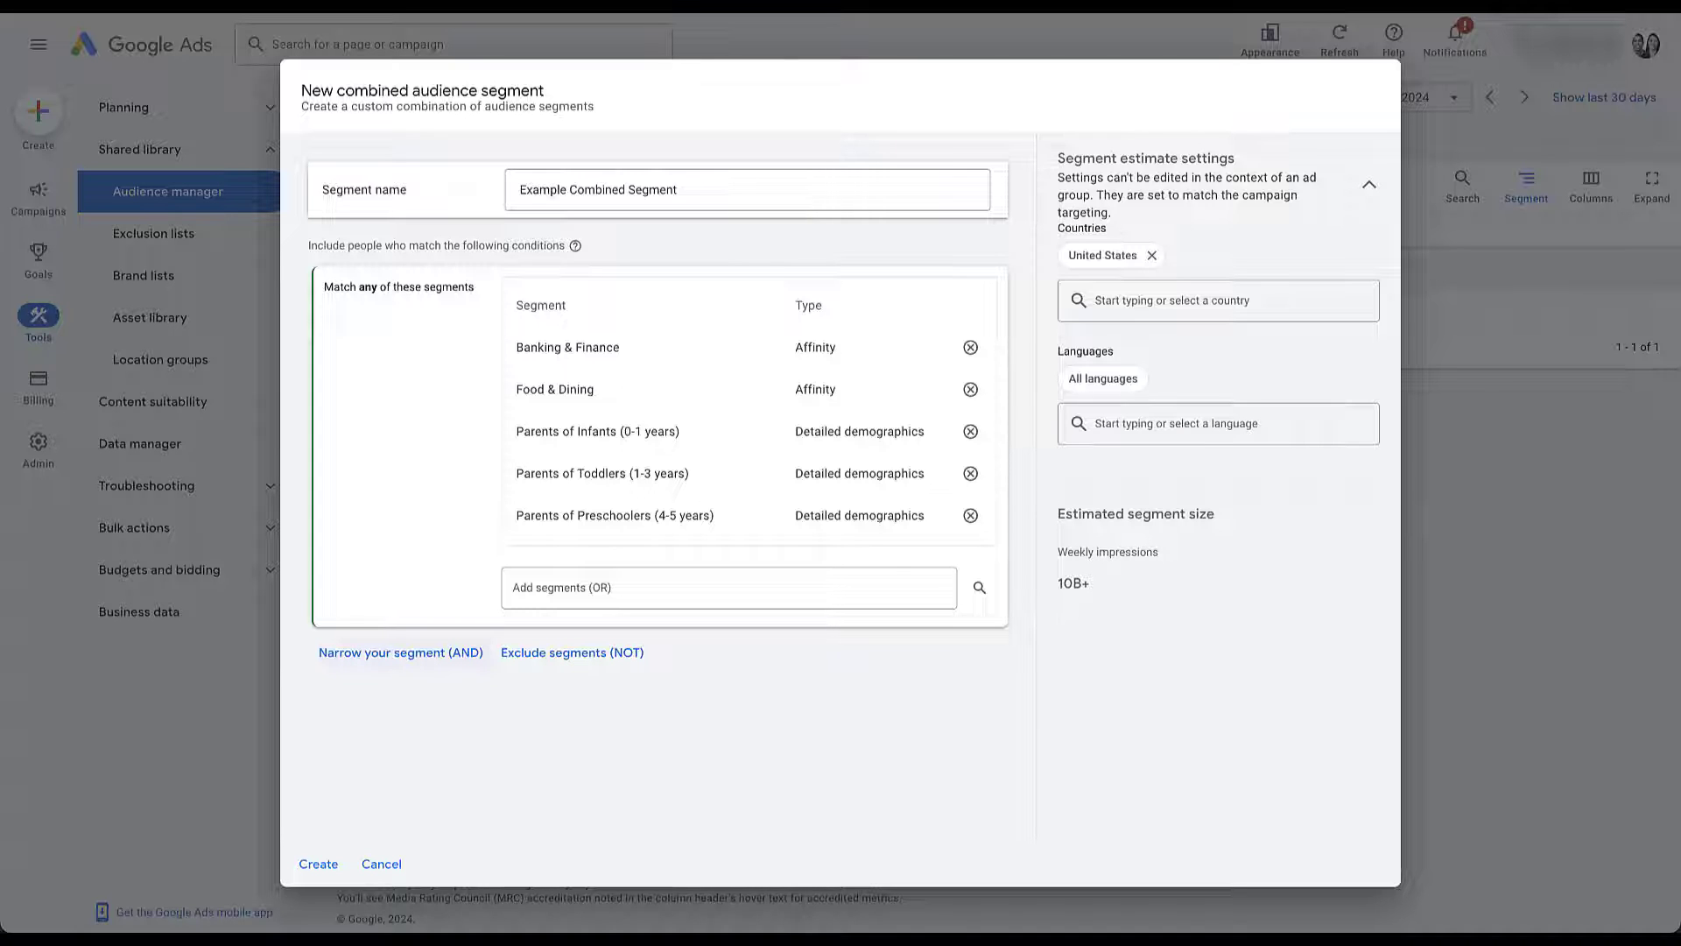
- Create an AND group holding the Motor Vehicles in-market segment from Autos & Vehicles
left_click(401, 652)
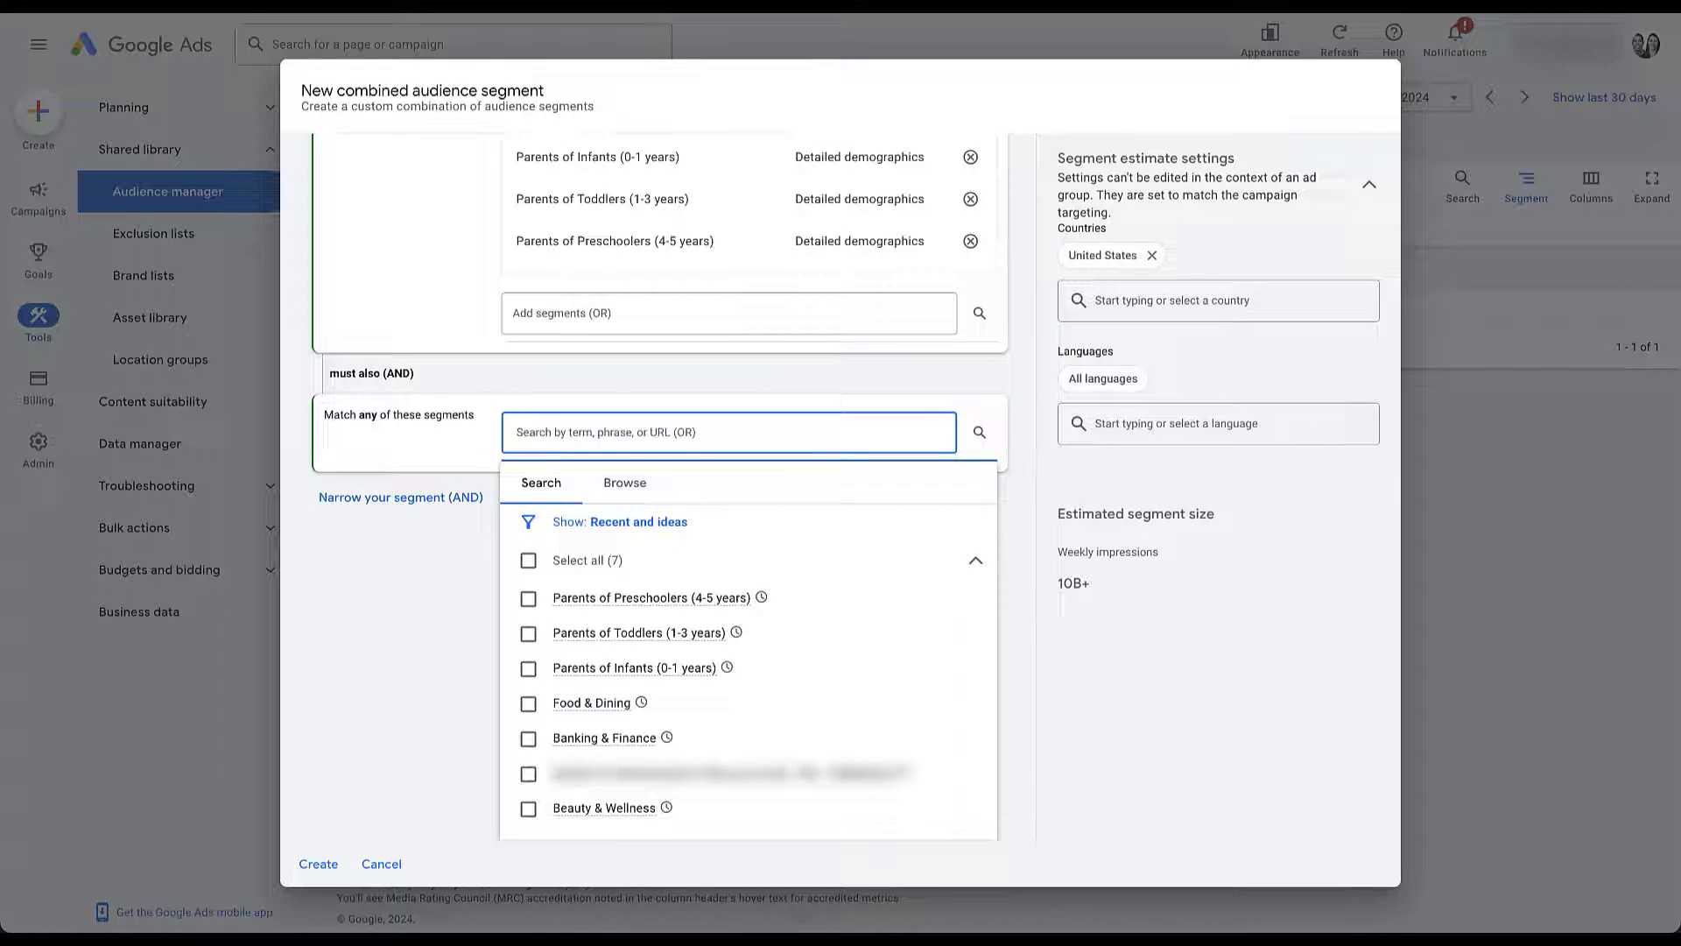
left_click(625, 483)
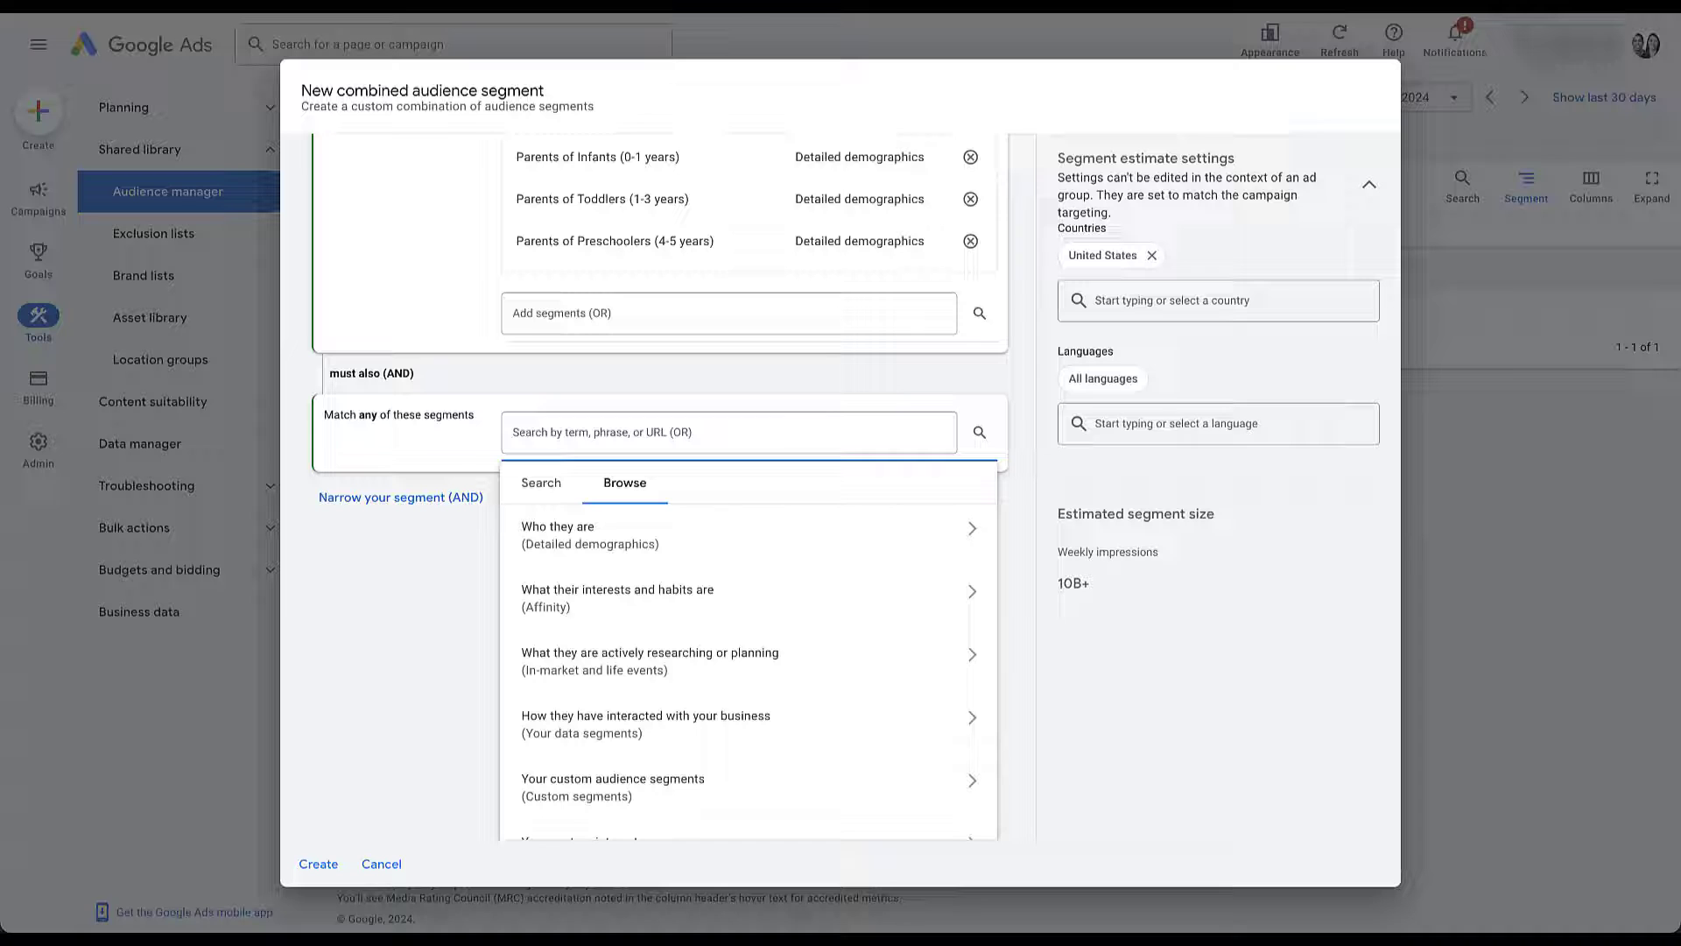
scroll(749, 670, "down", 1)
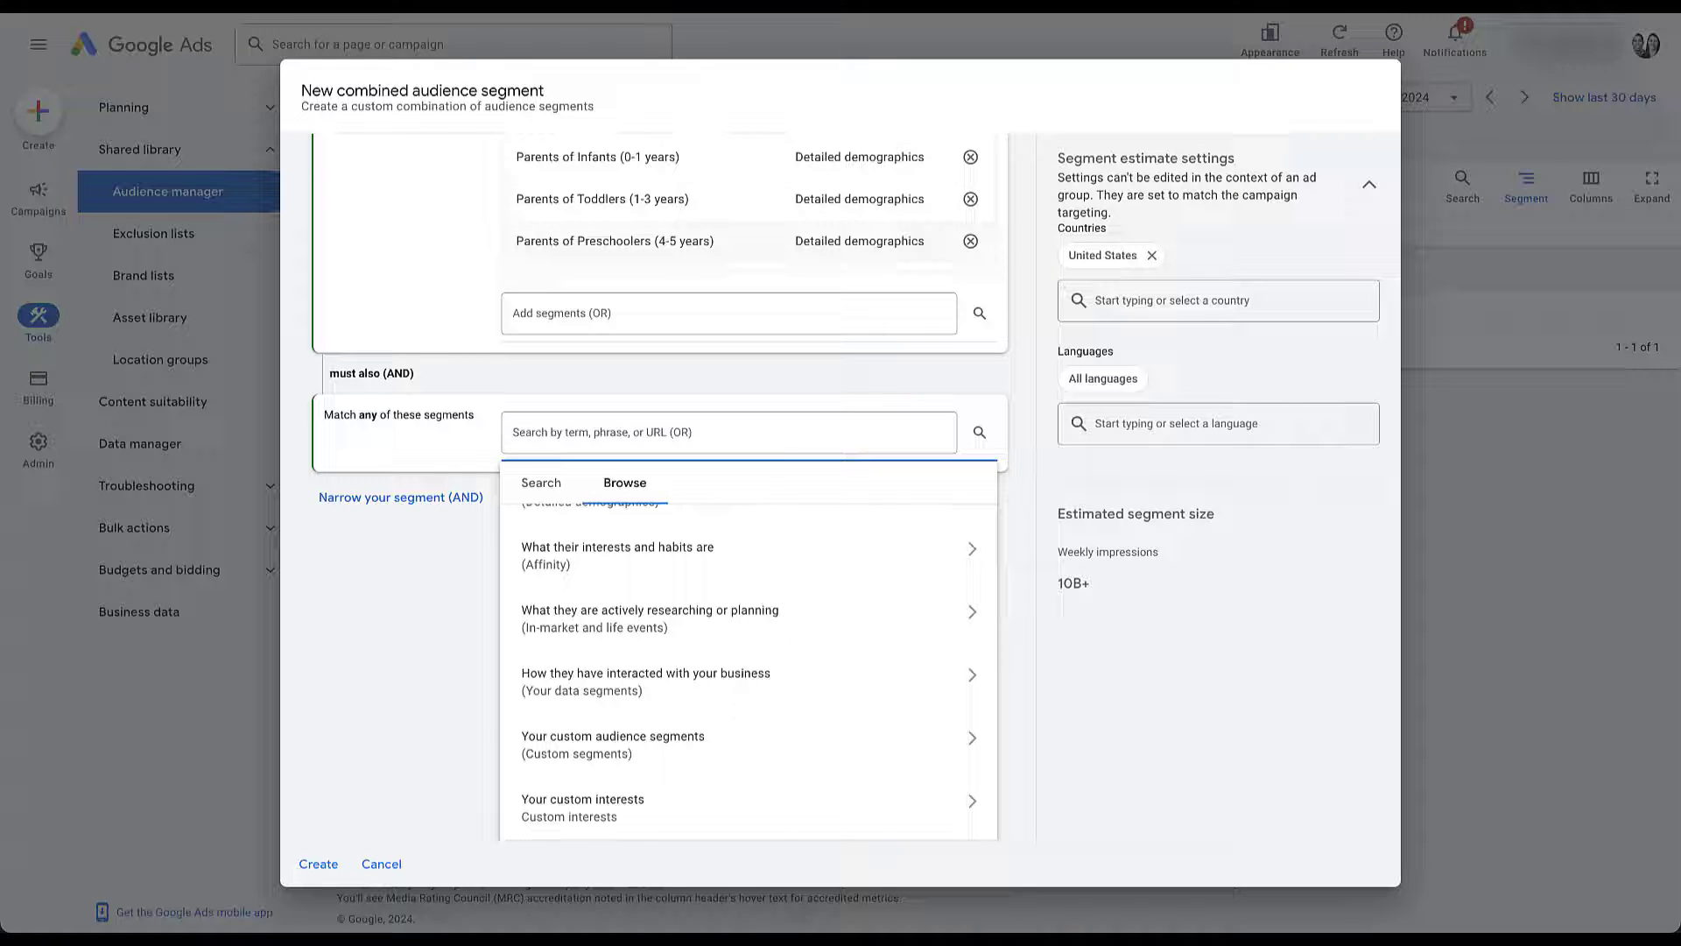
scroll(748, 665, "up", 1)
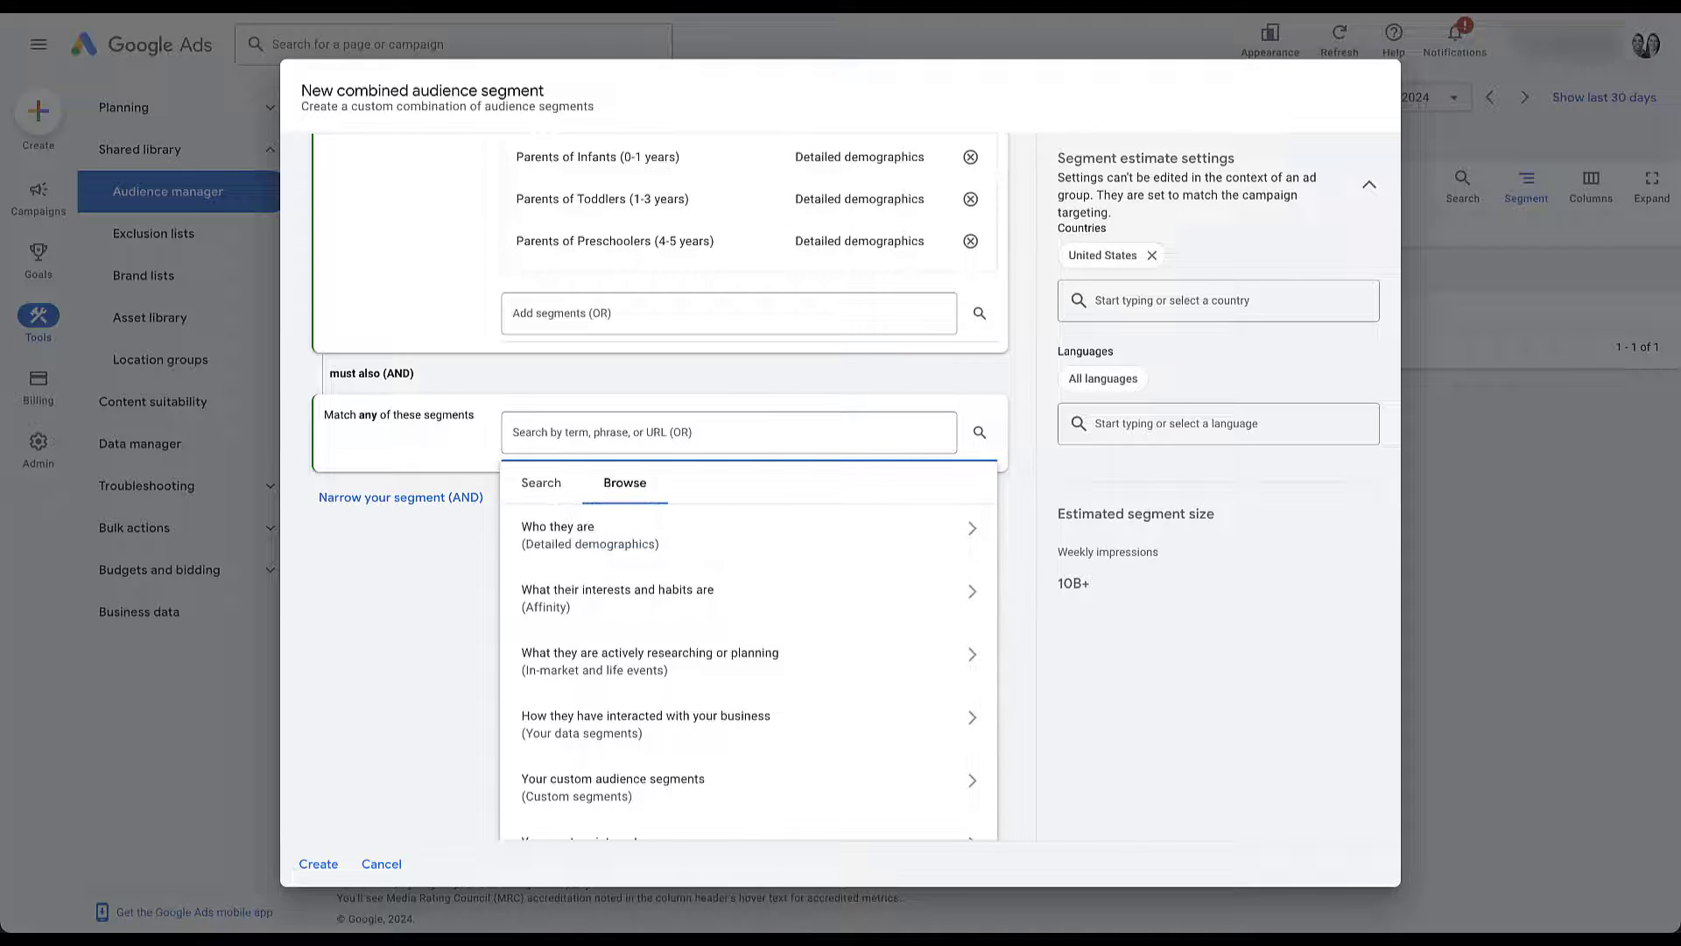
left_click(649, 662)
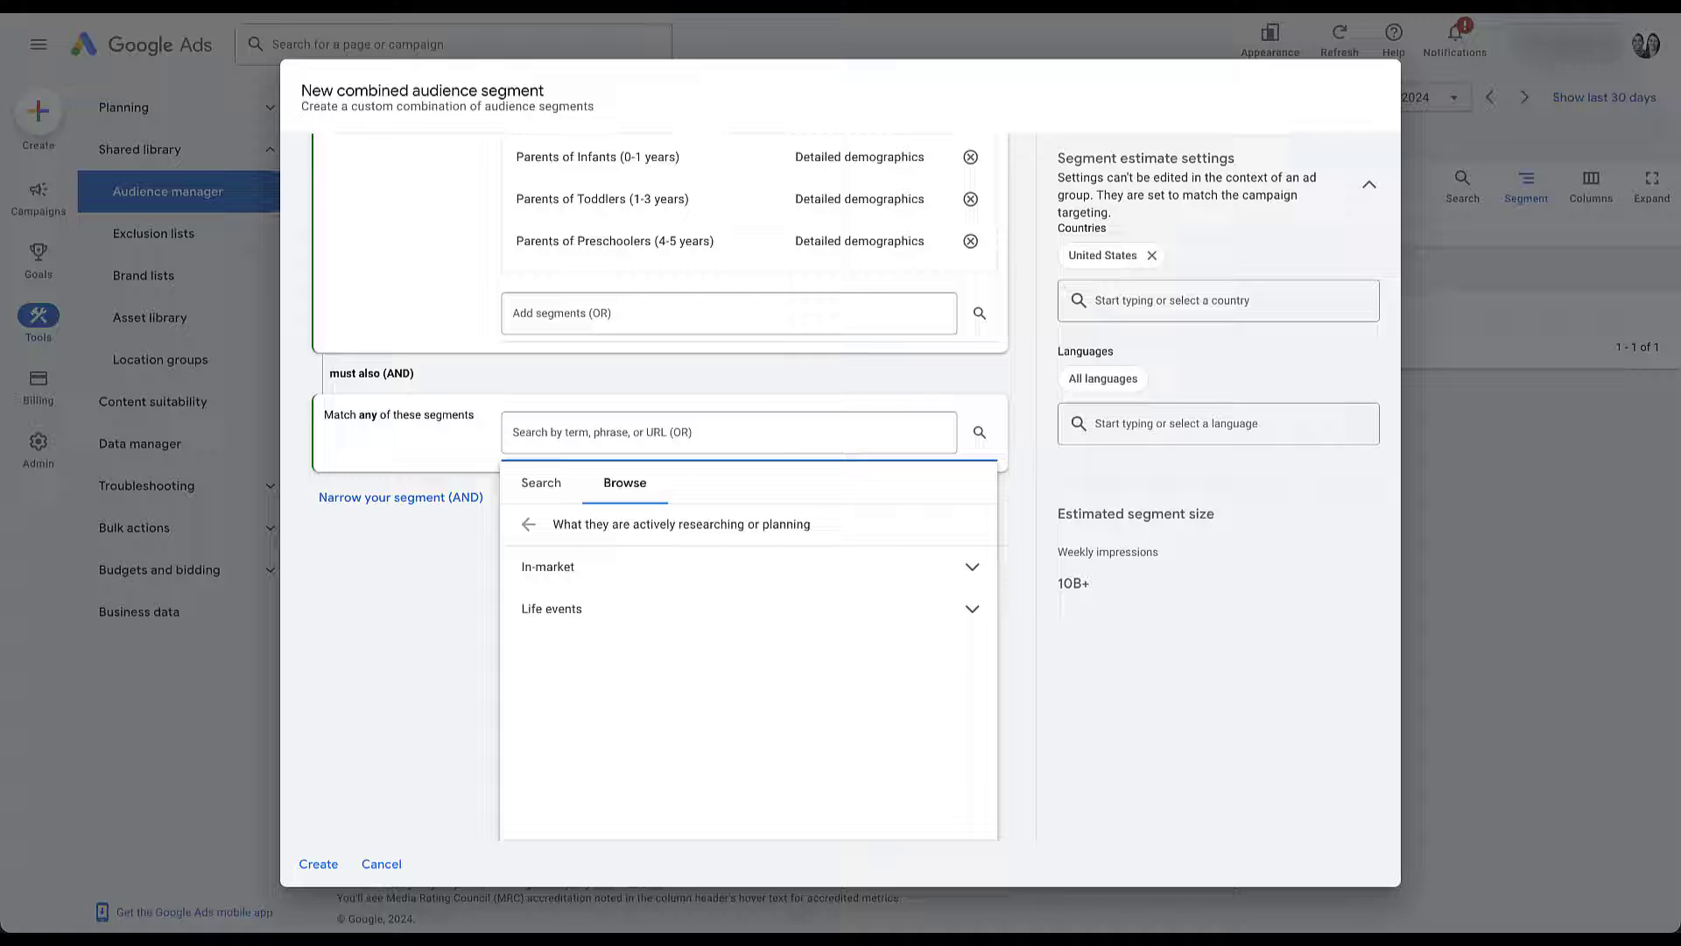
left_click(613, 566)
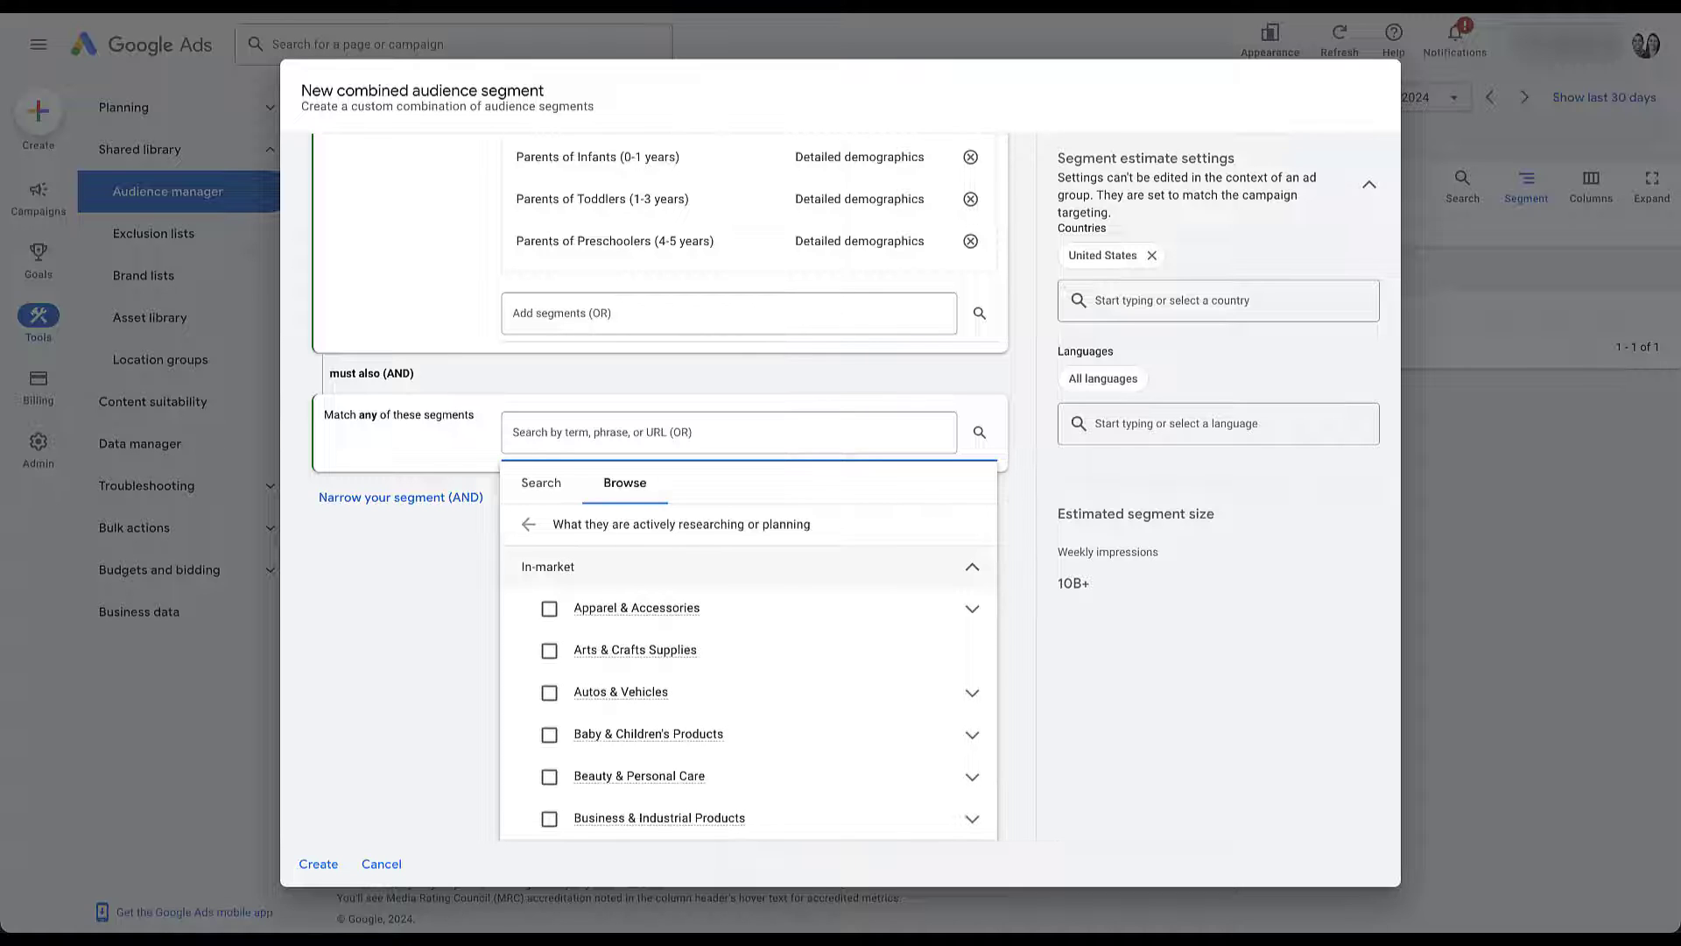
scroll(749, 692, "down", 1)
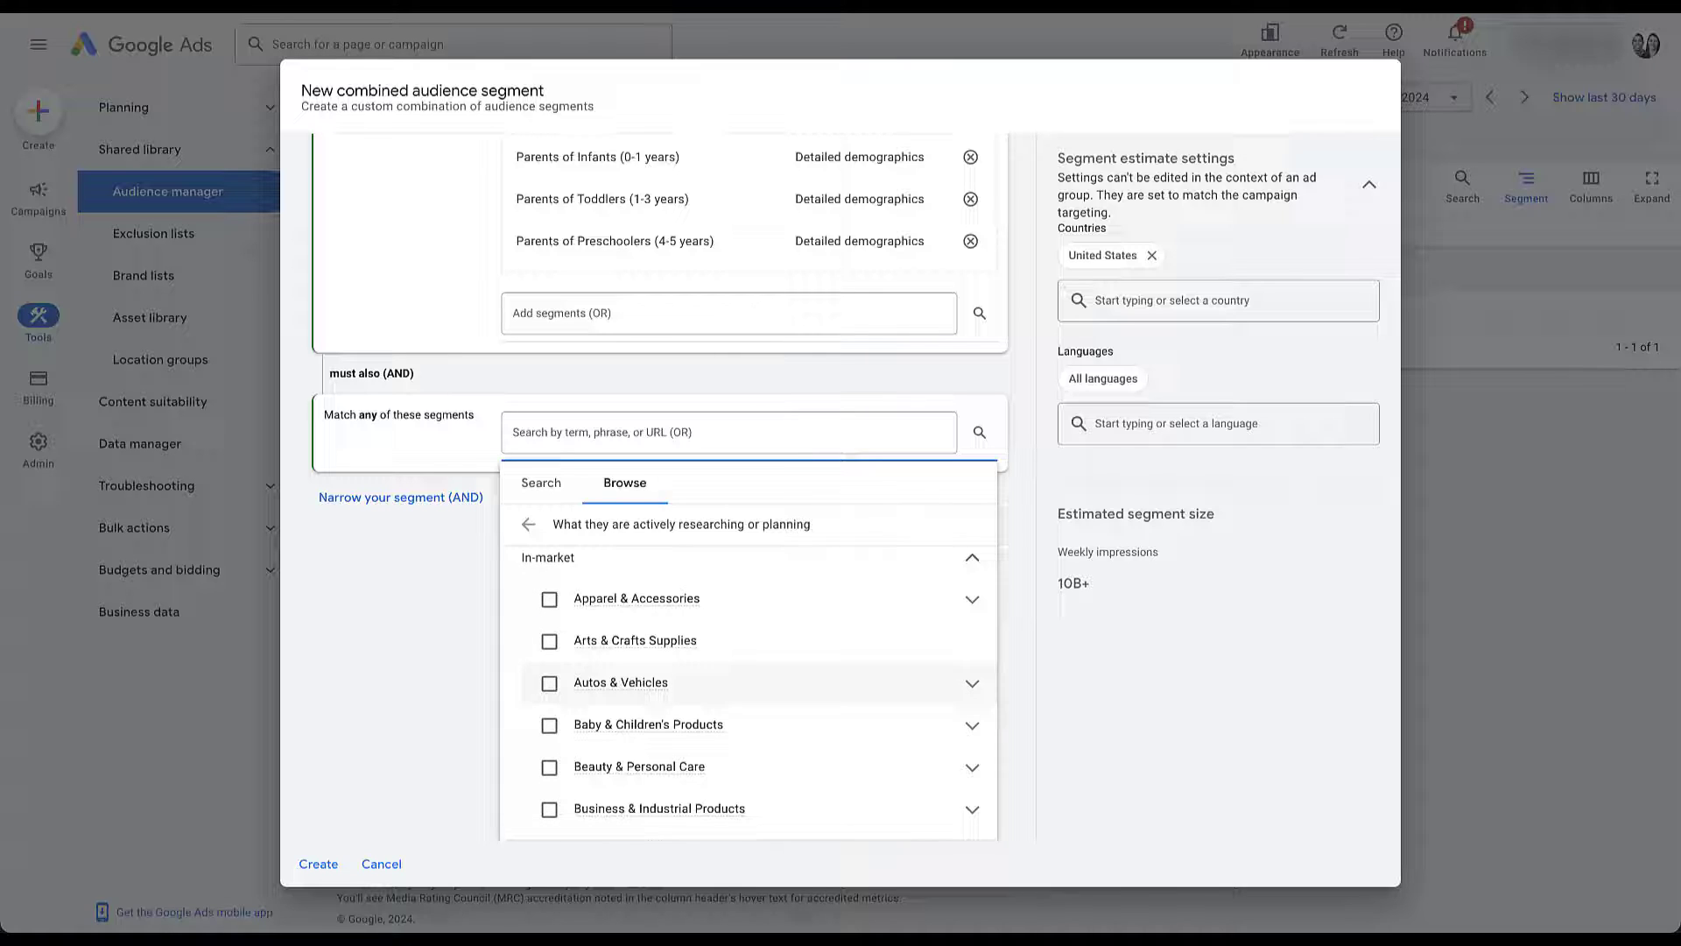
left_click(972, 683)
scroll(748, 692, "down", 3)
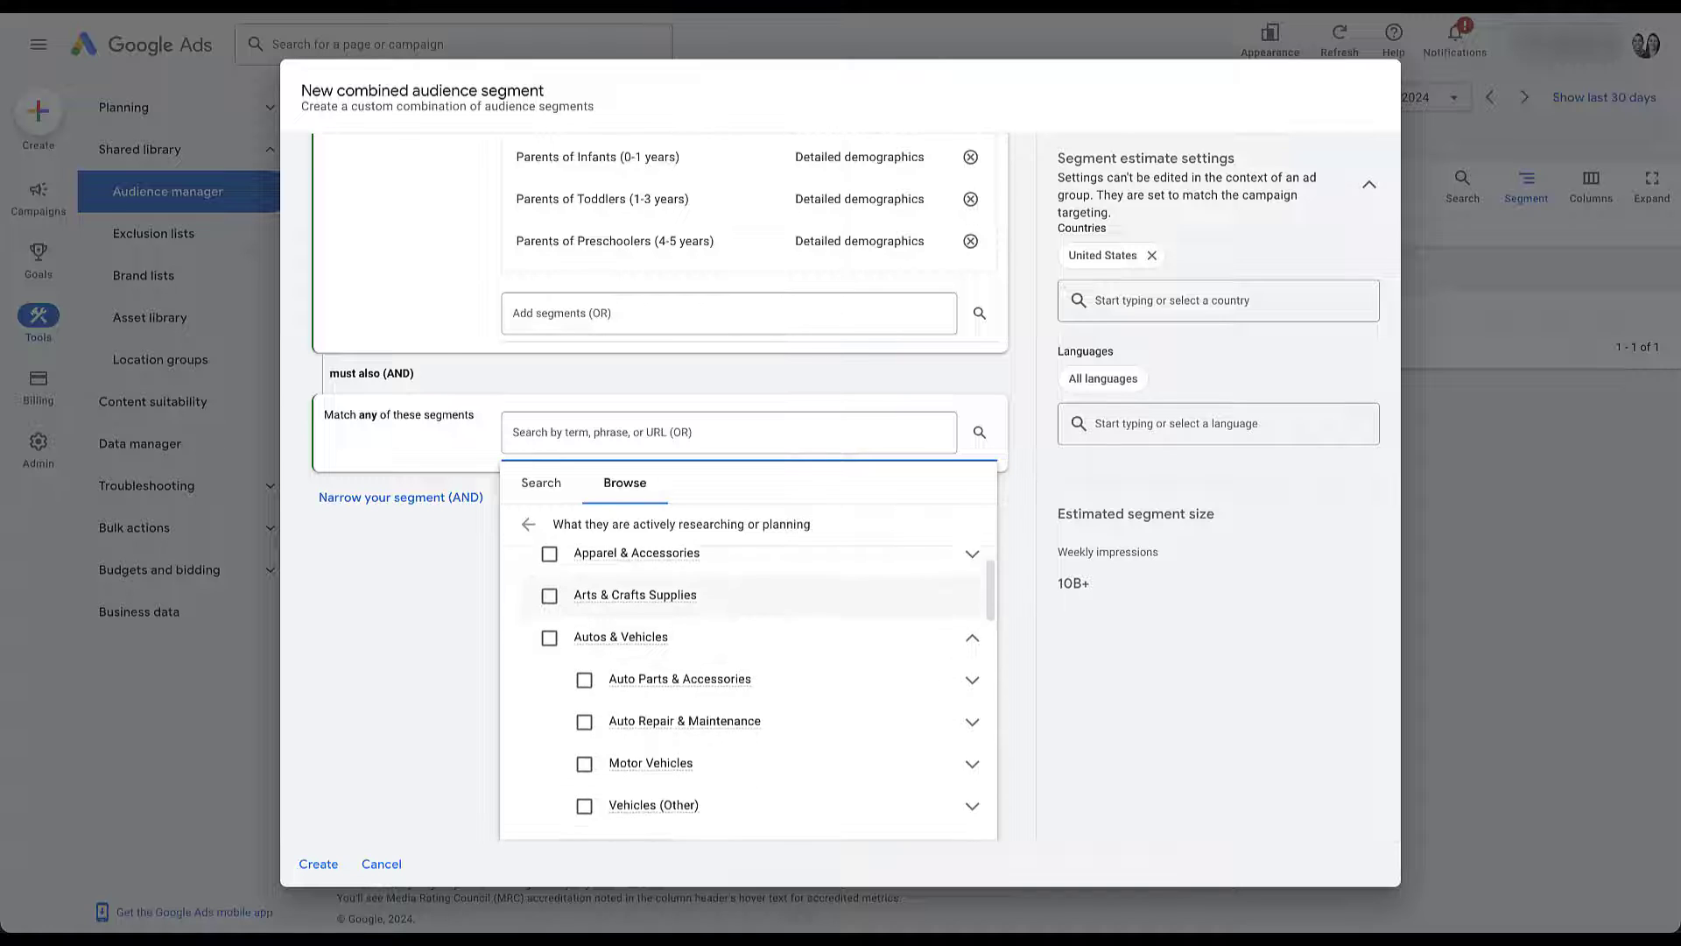
left_click(584, 665)
scroll(749, 745, "down", 2)
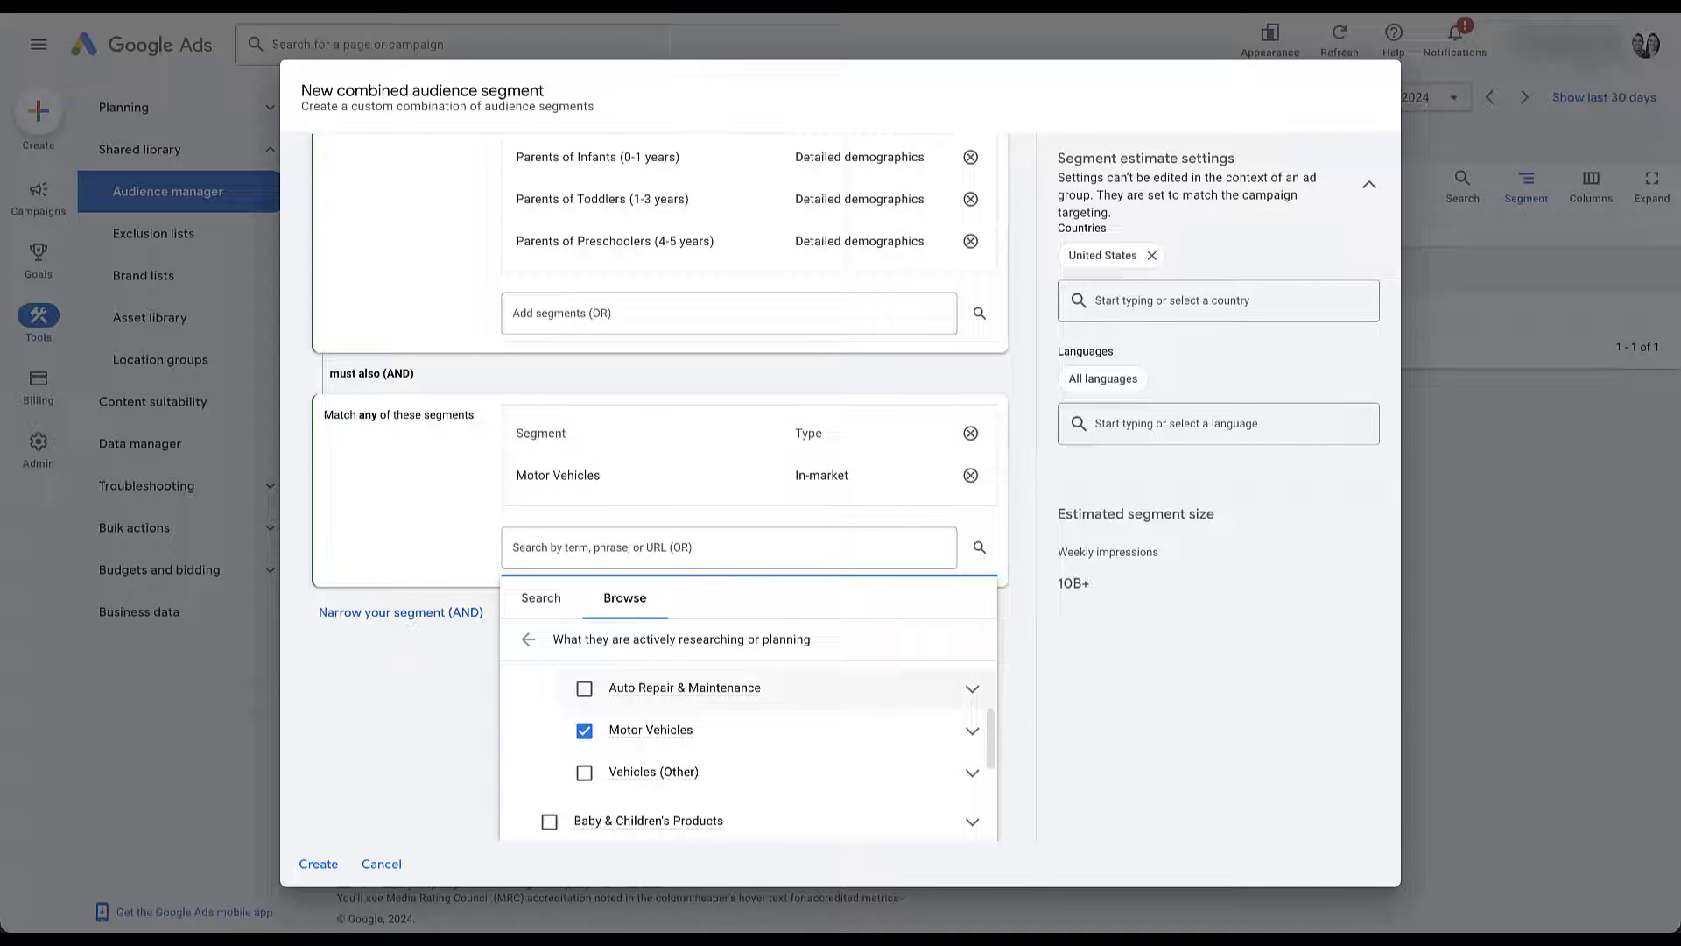
scroll(661, 490, "up", 2)
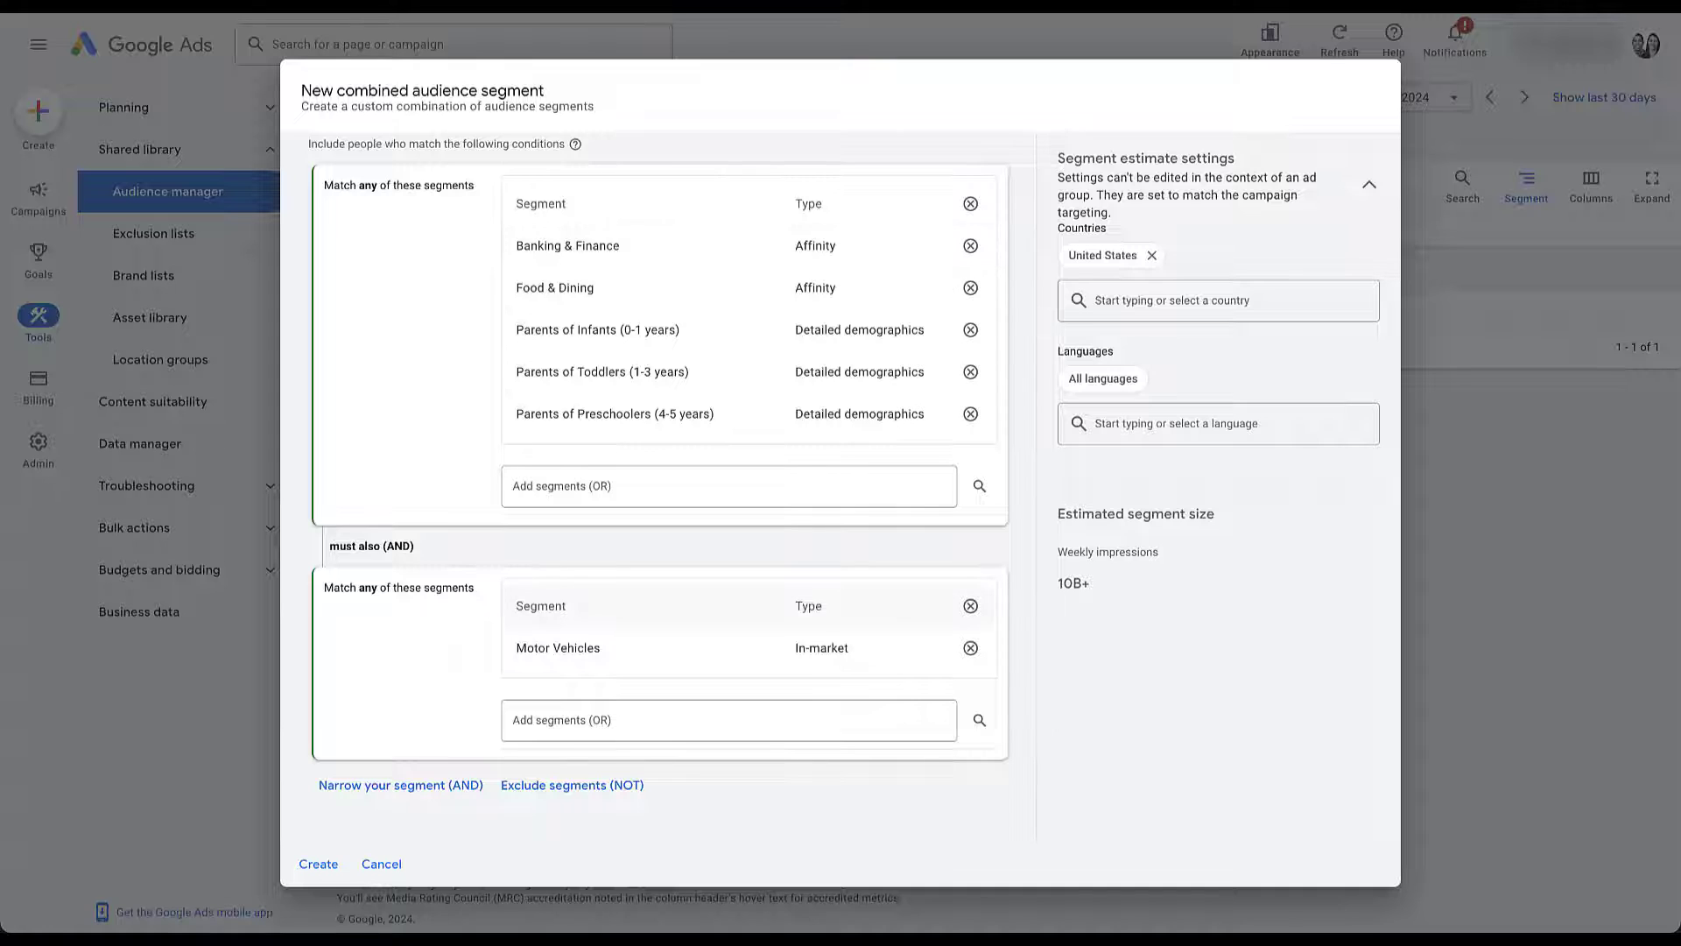
- Add a second AND group with the Education Sector industry segment, cutting impressions to 250M
left_click(400, 785)
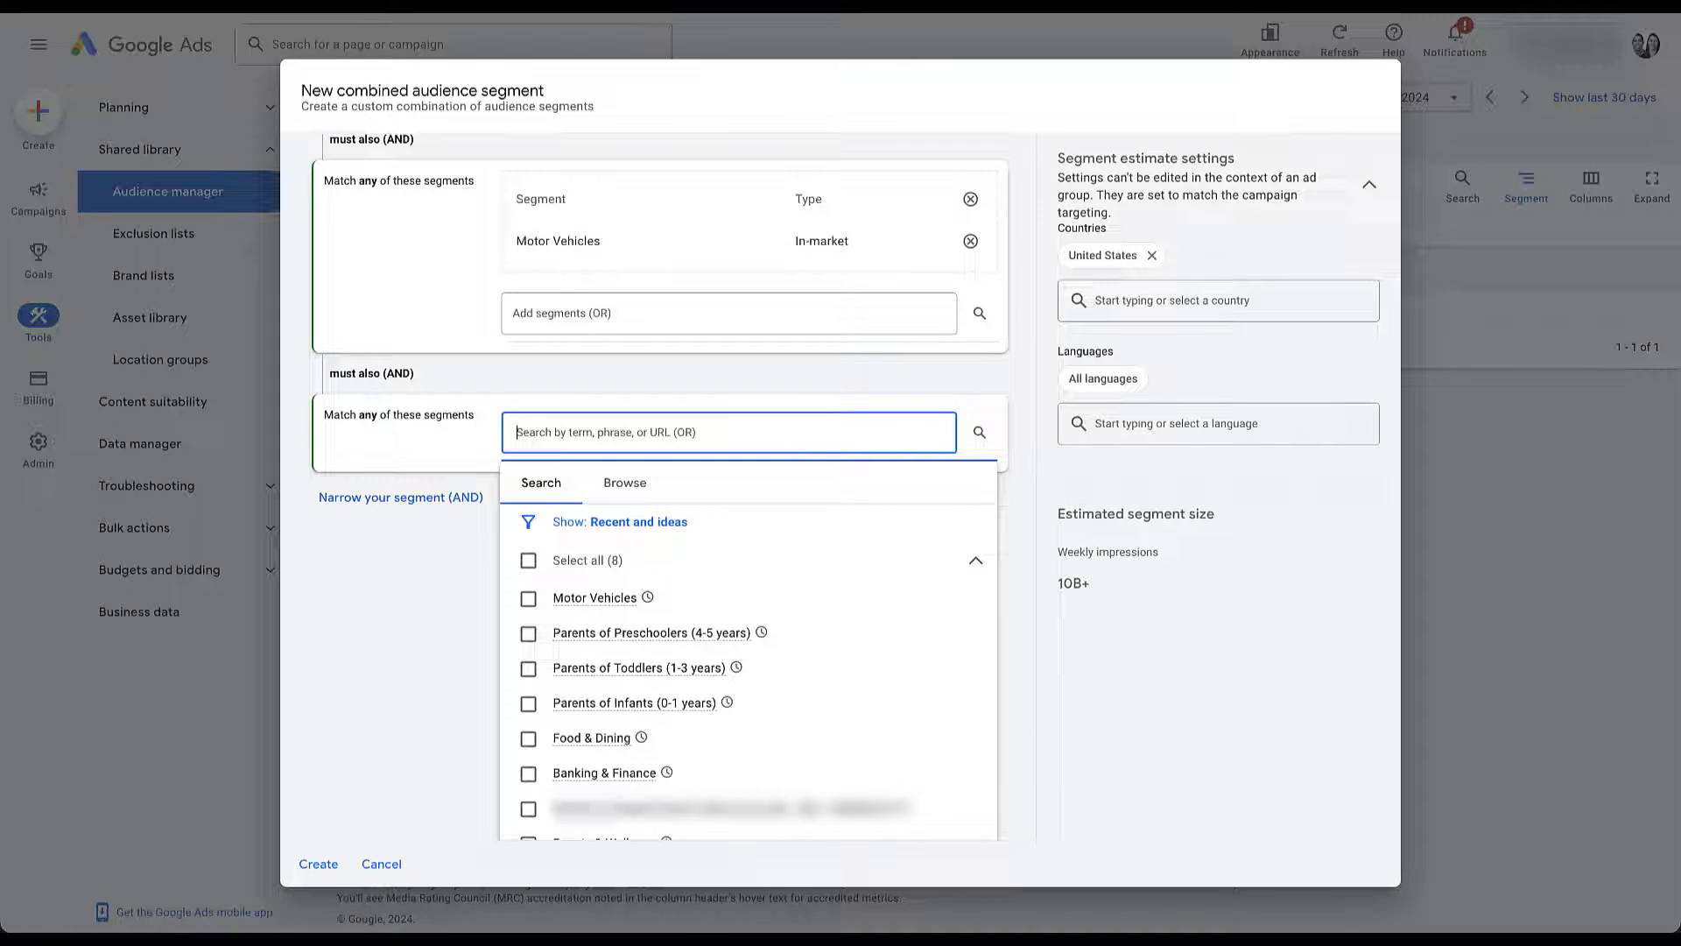
left_click(625, 482)
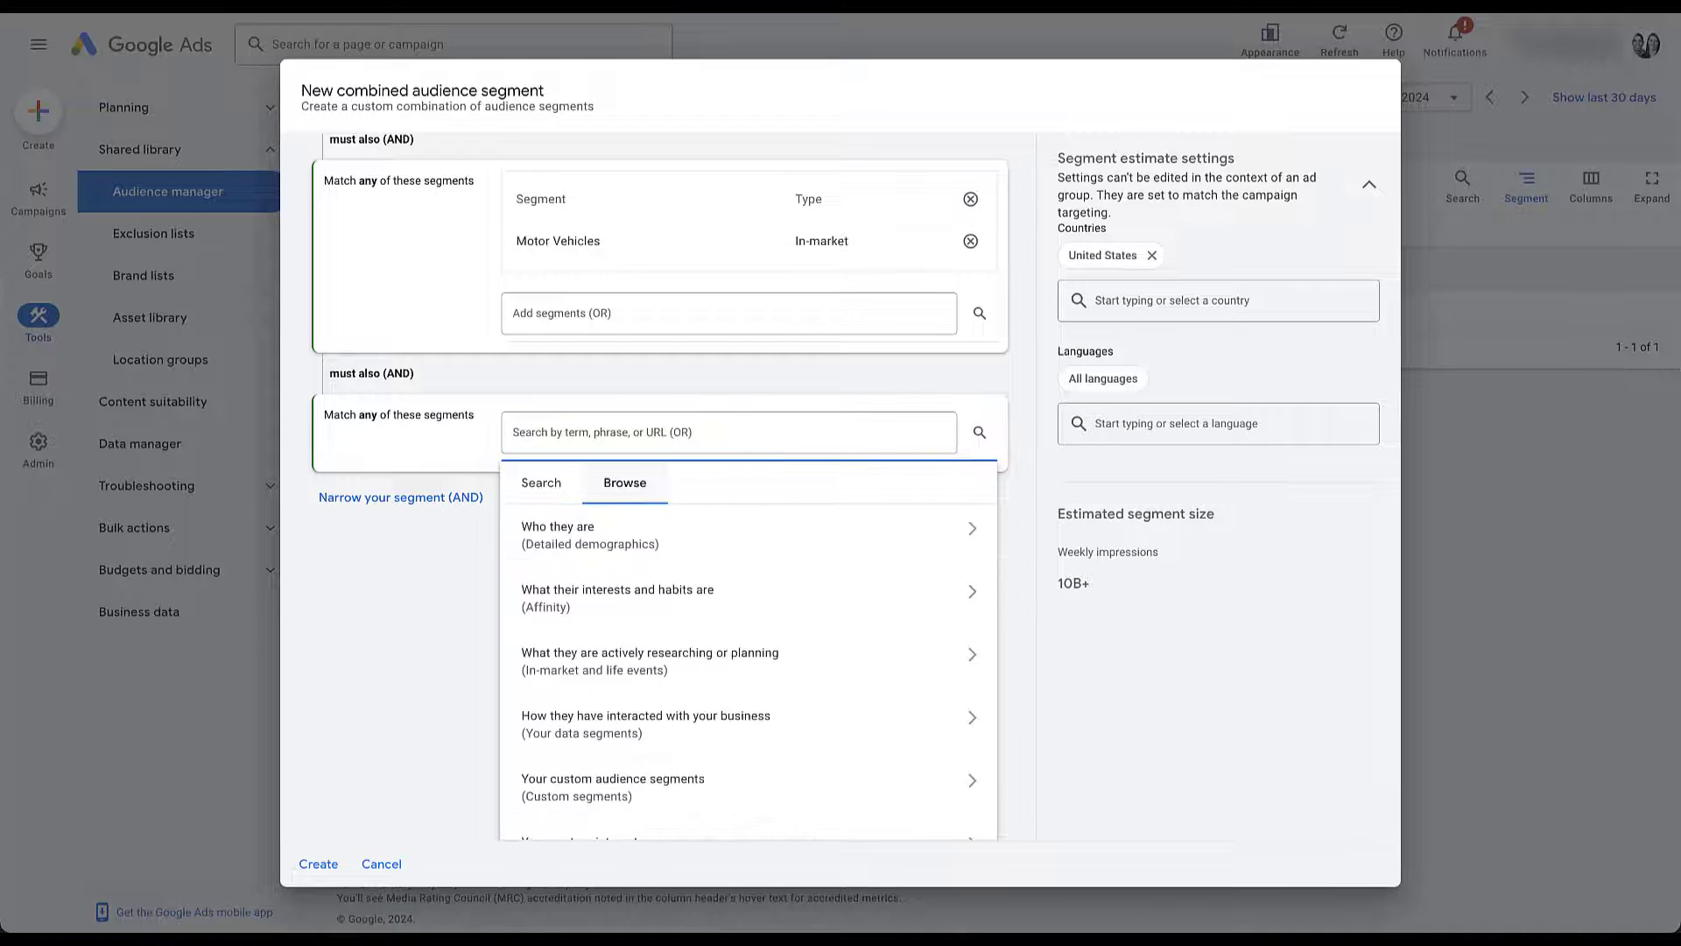
left_click(570, 534)
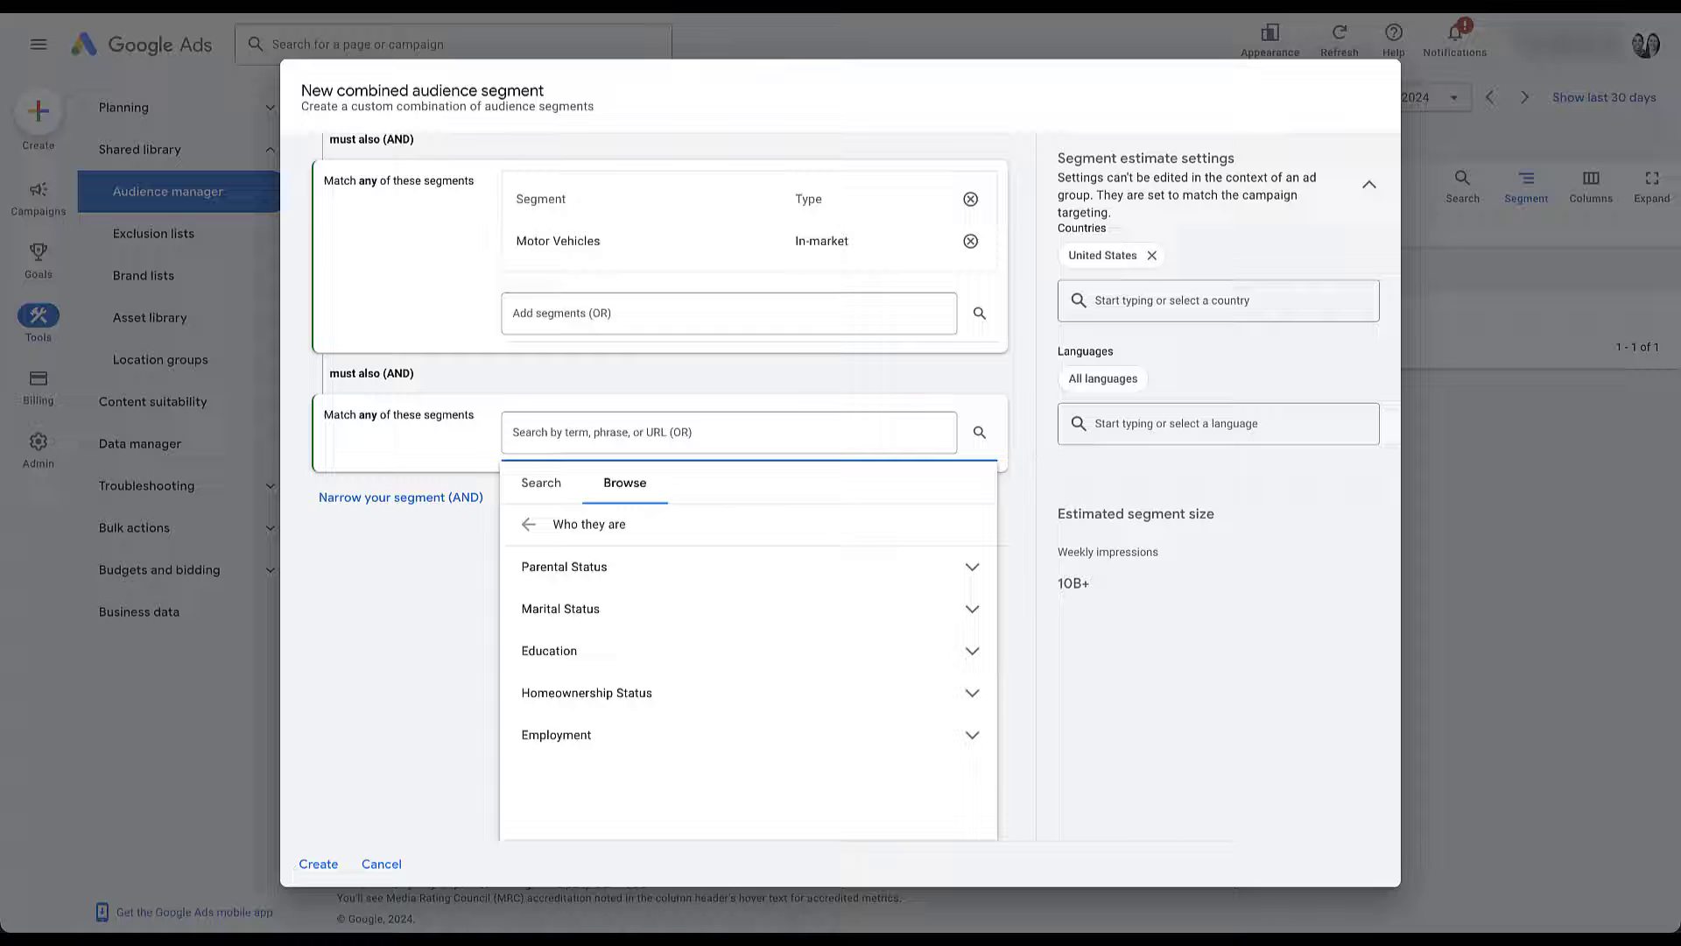
left_click(569, 735)
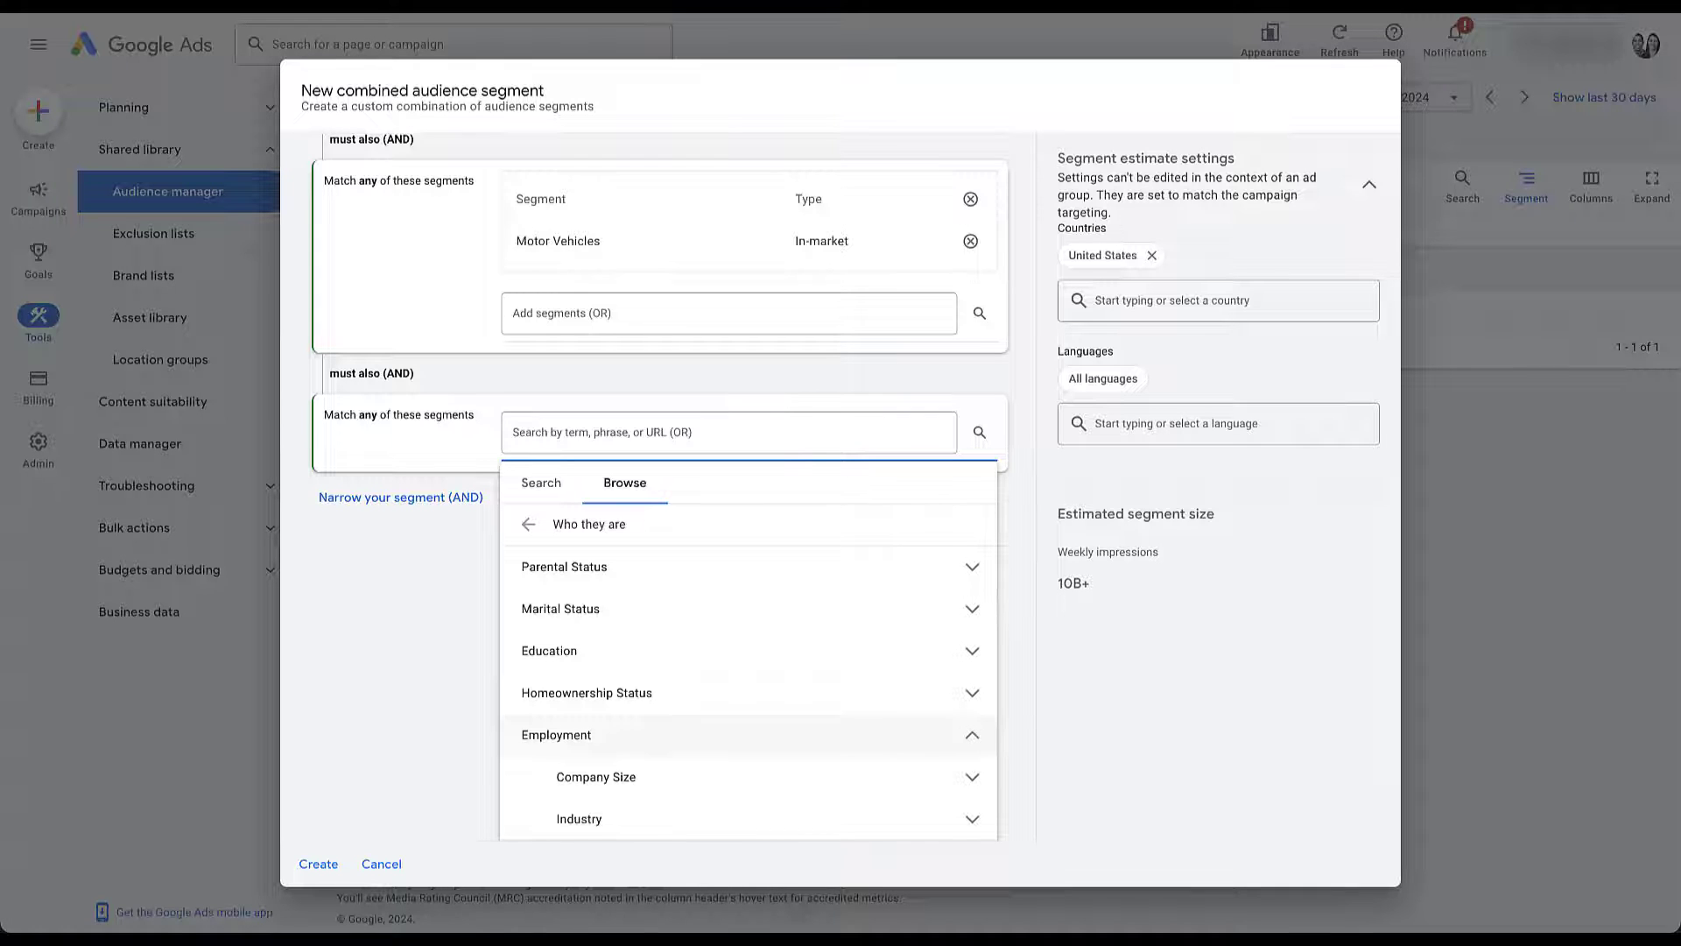
left_click(579, 811)
scroll(751, 693, "down", 2)
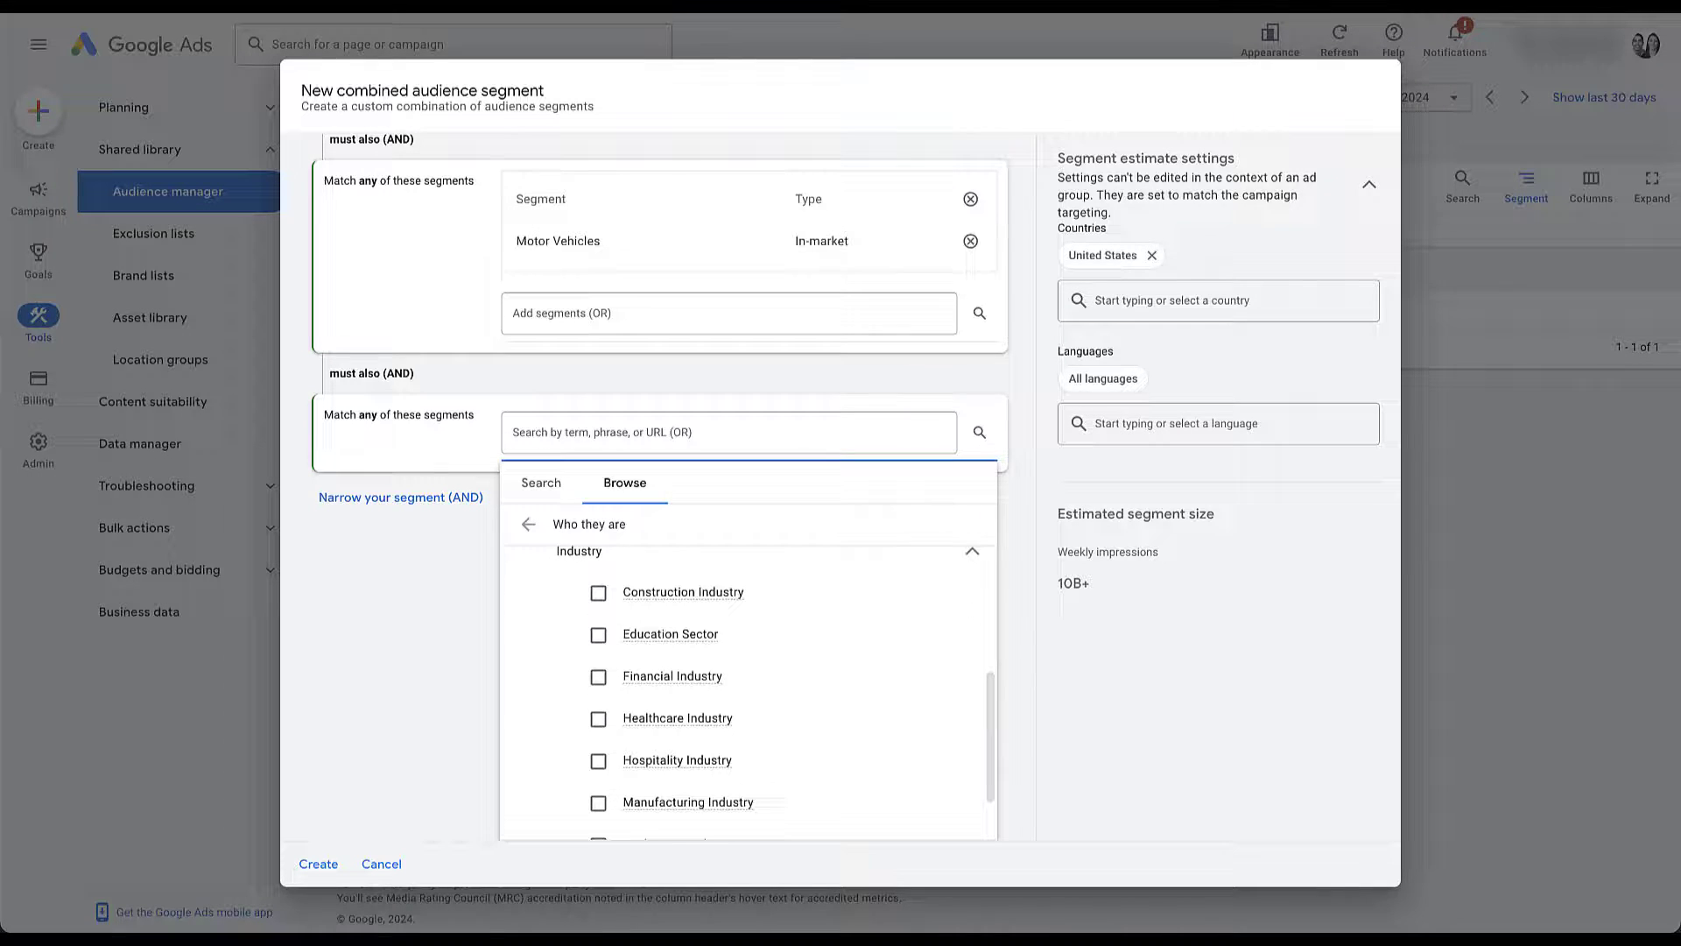
left_click(598, 623)
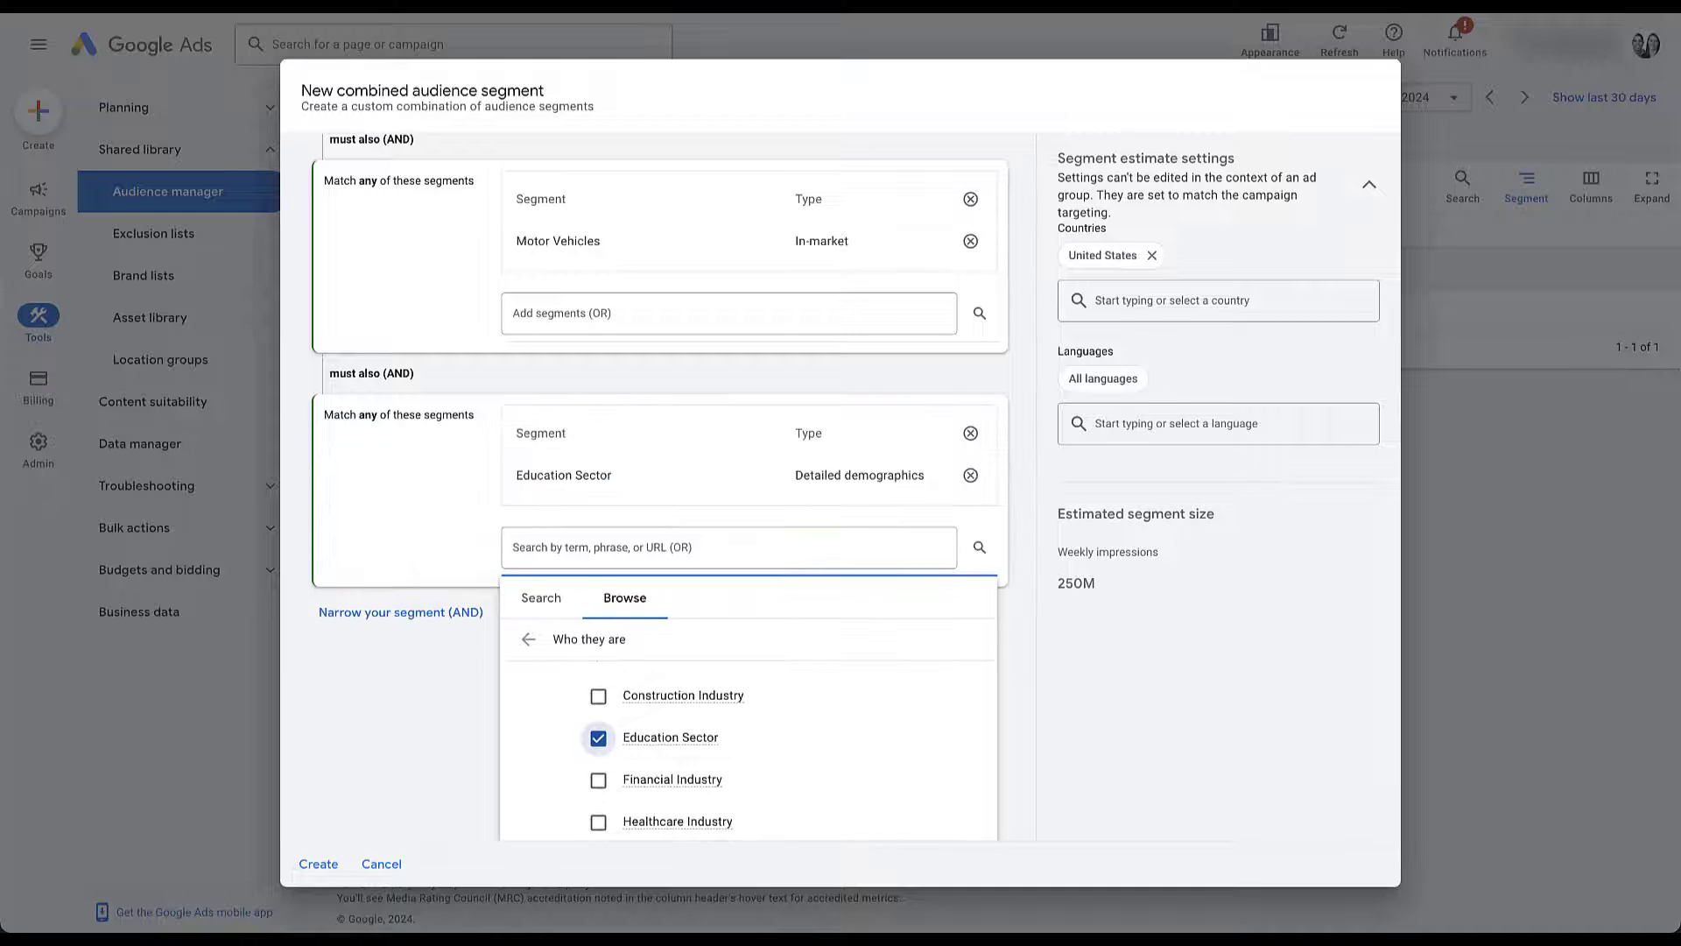
key("Escape")
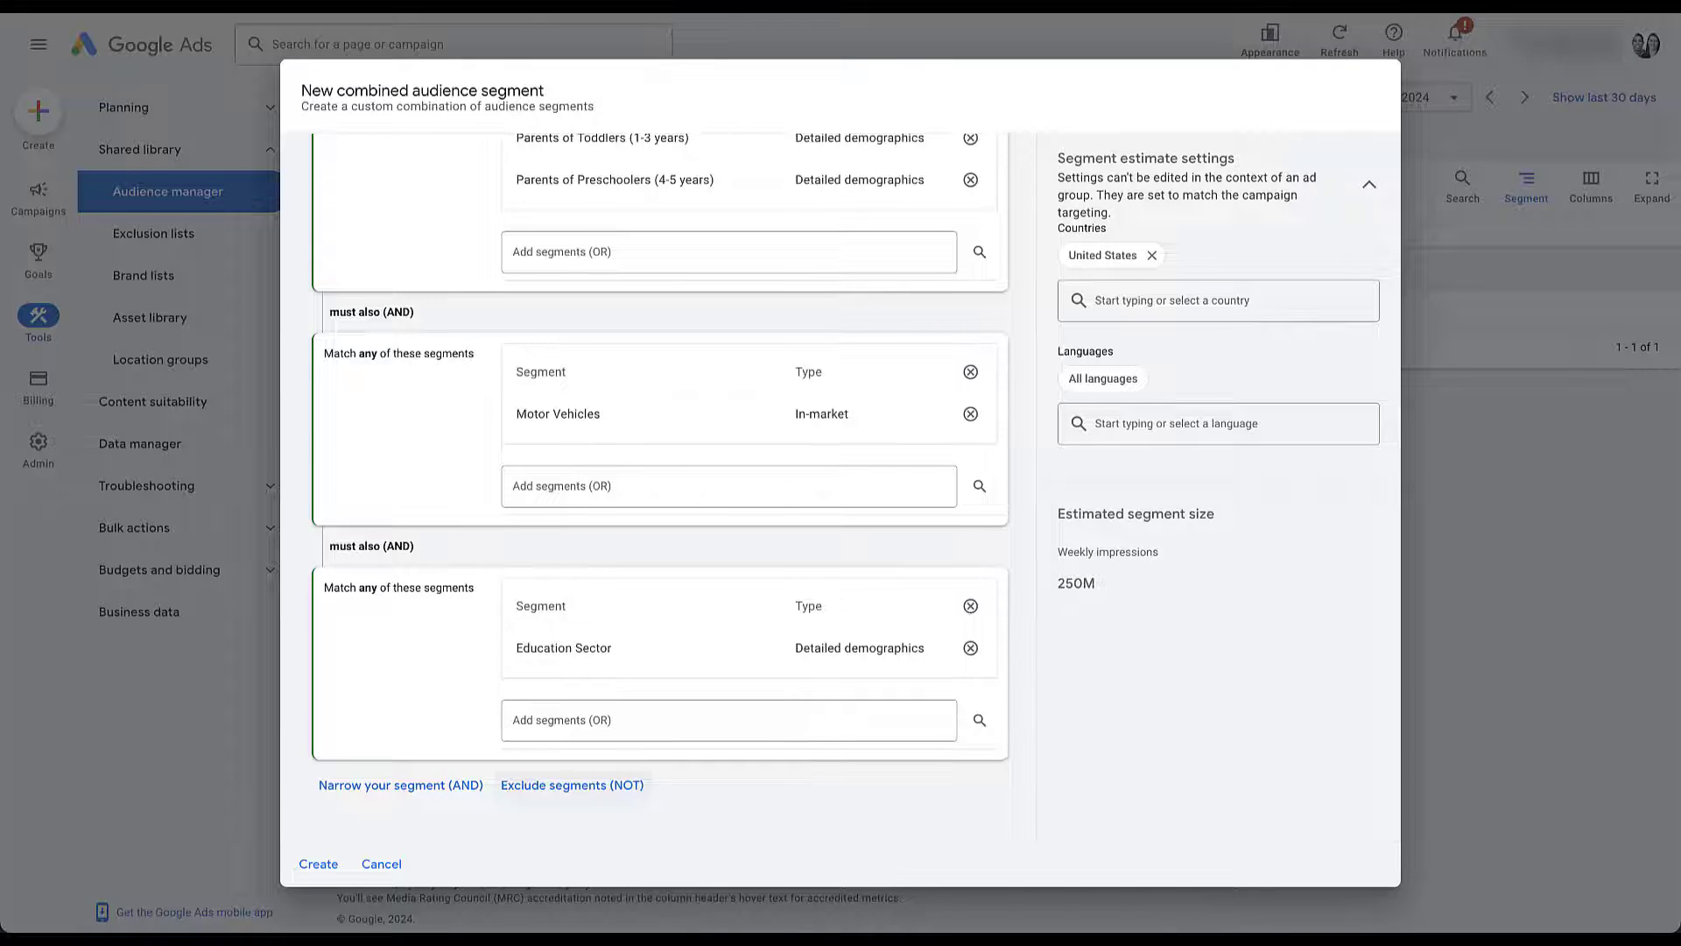
- Exclude the All converters website visitors segment from Example Combined Segment
left_click(572, 784)
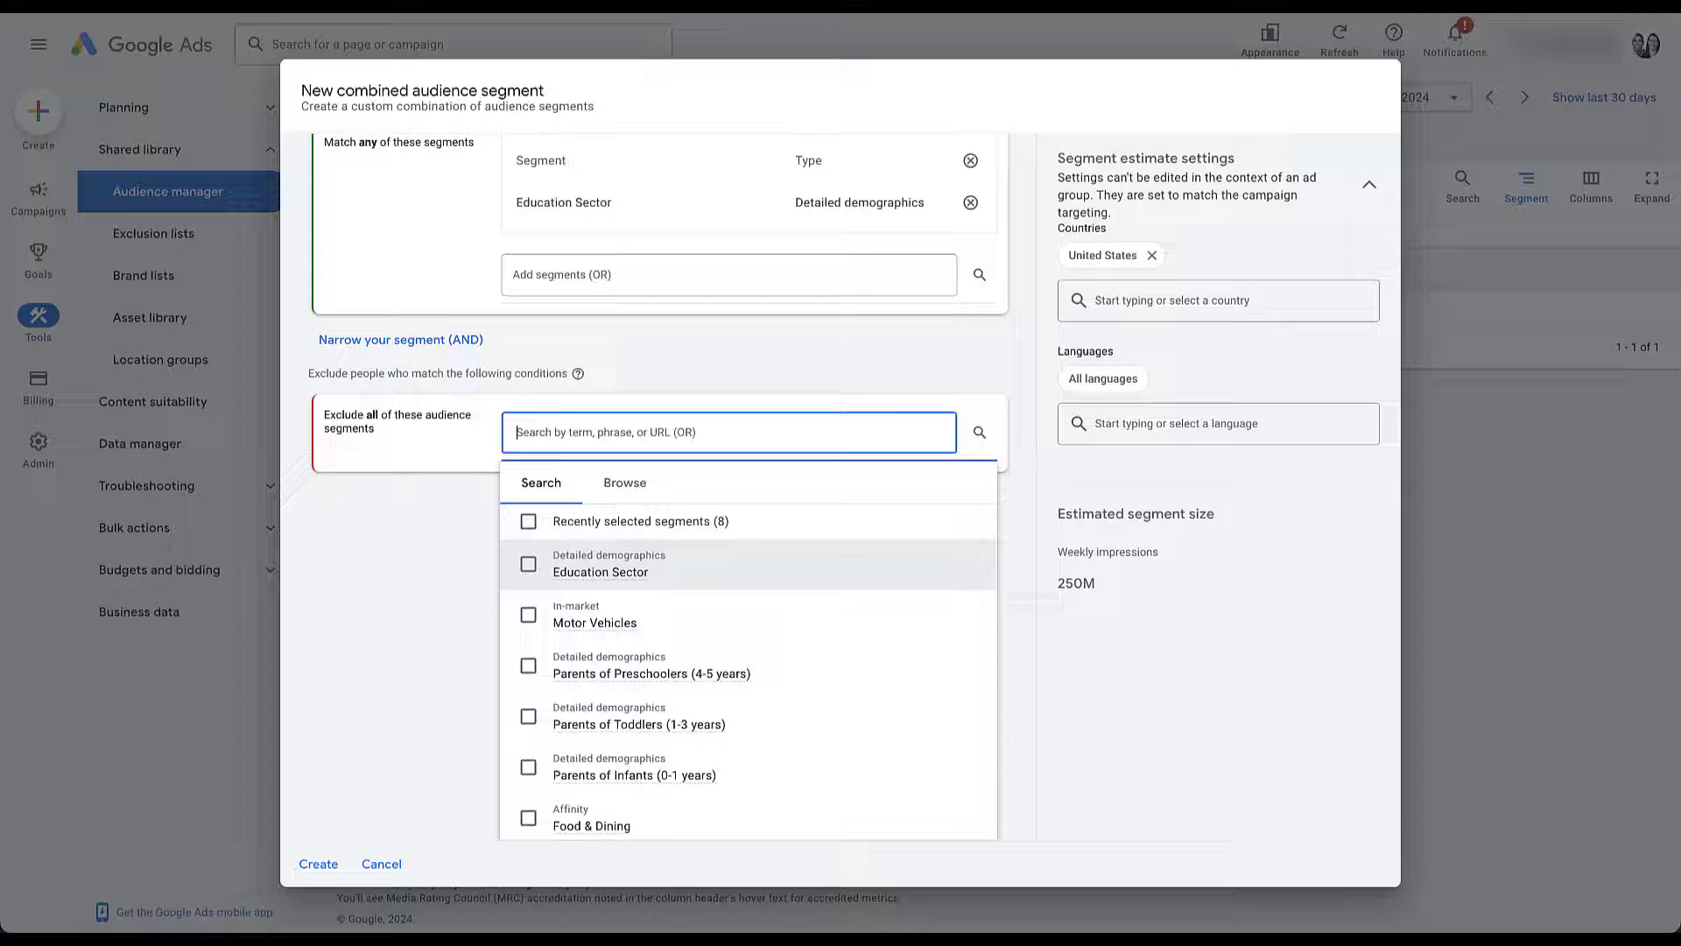
left_click(624, 482)
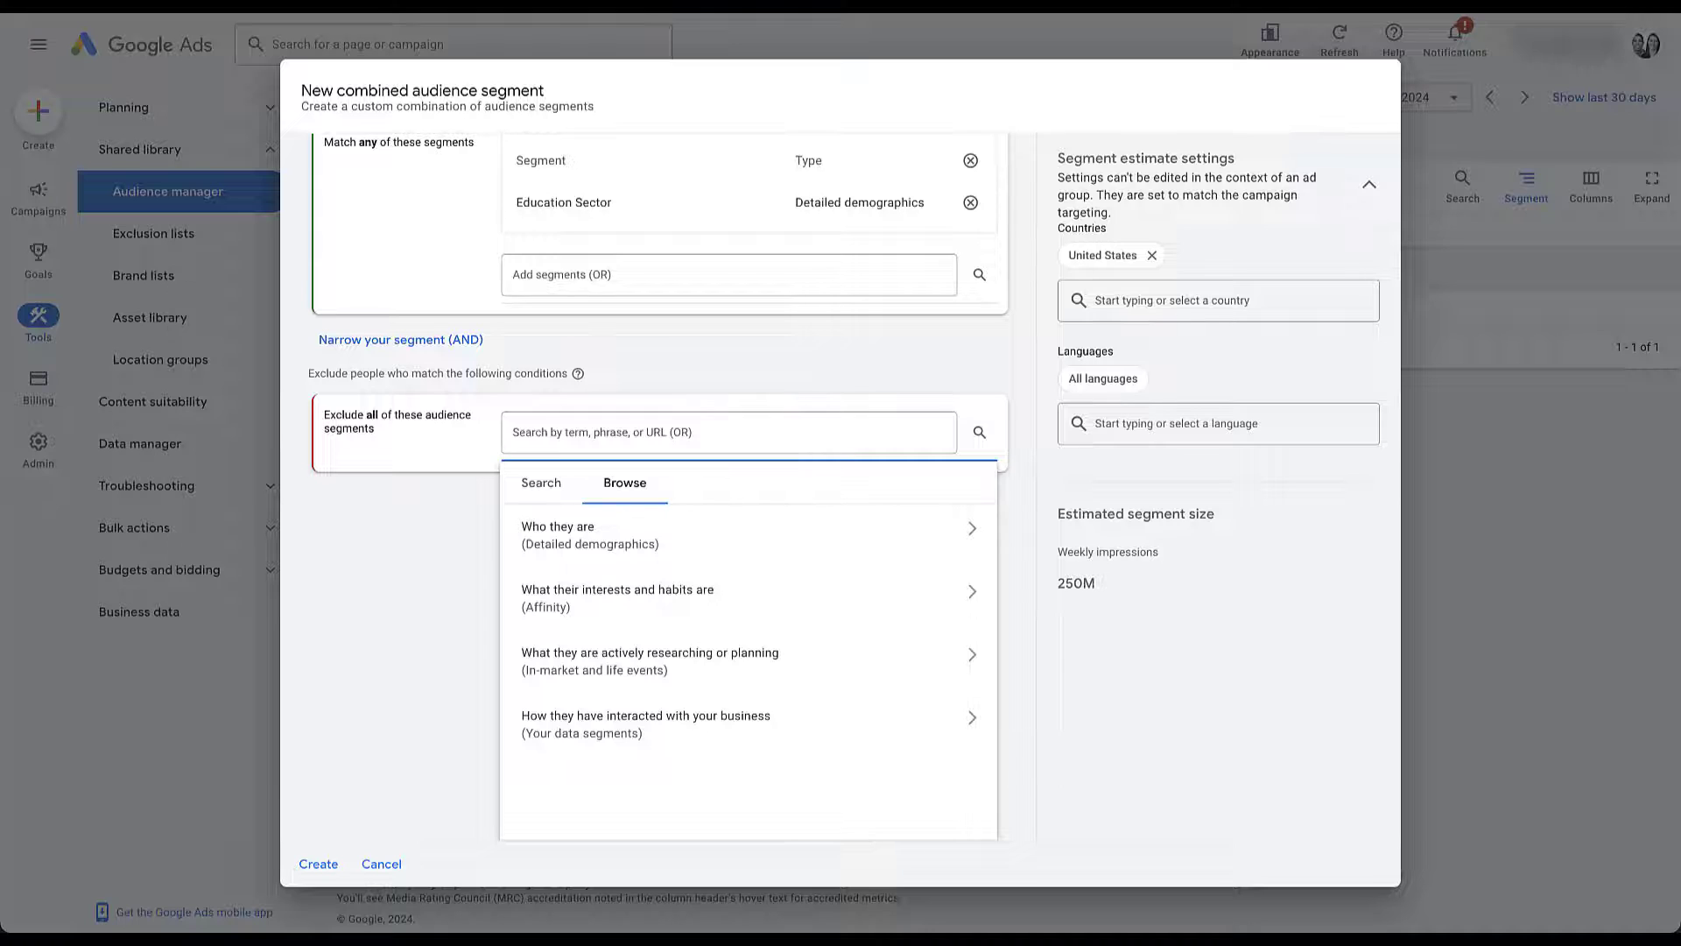
left_click(645, 725)
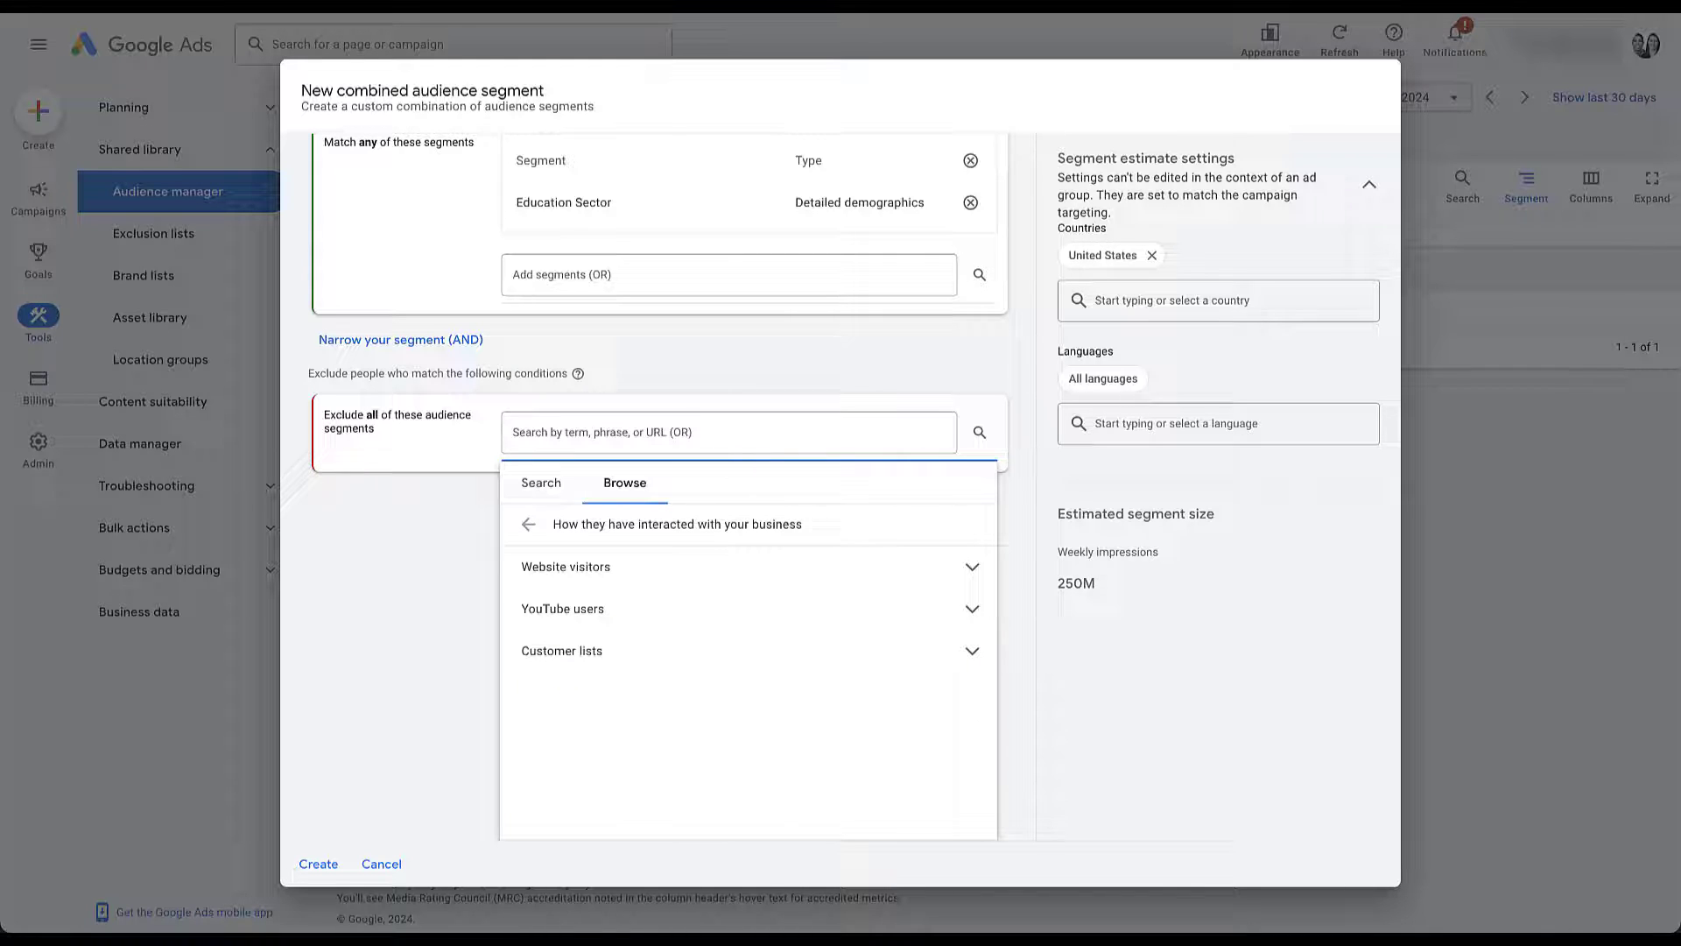
left_click(565, 567)
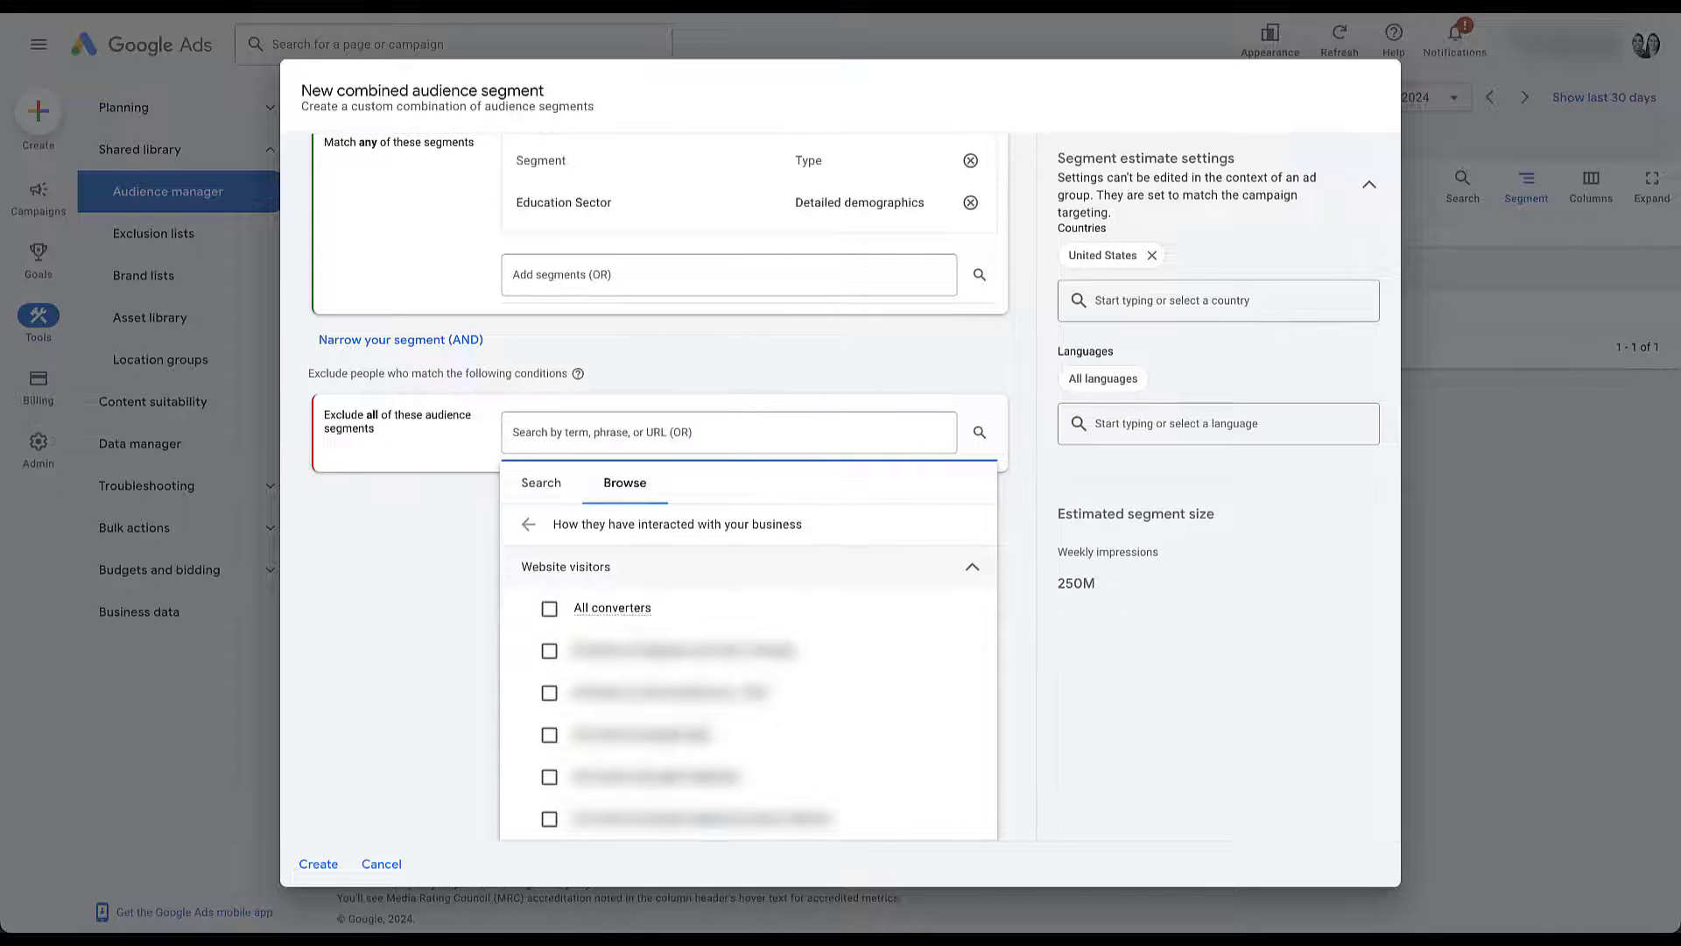
left_click(549, 608)
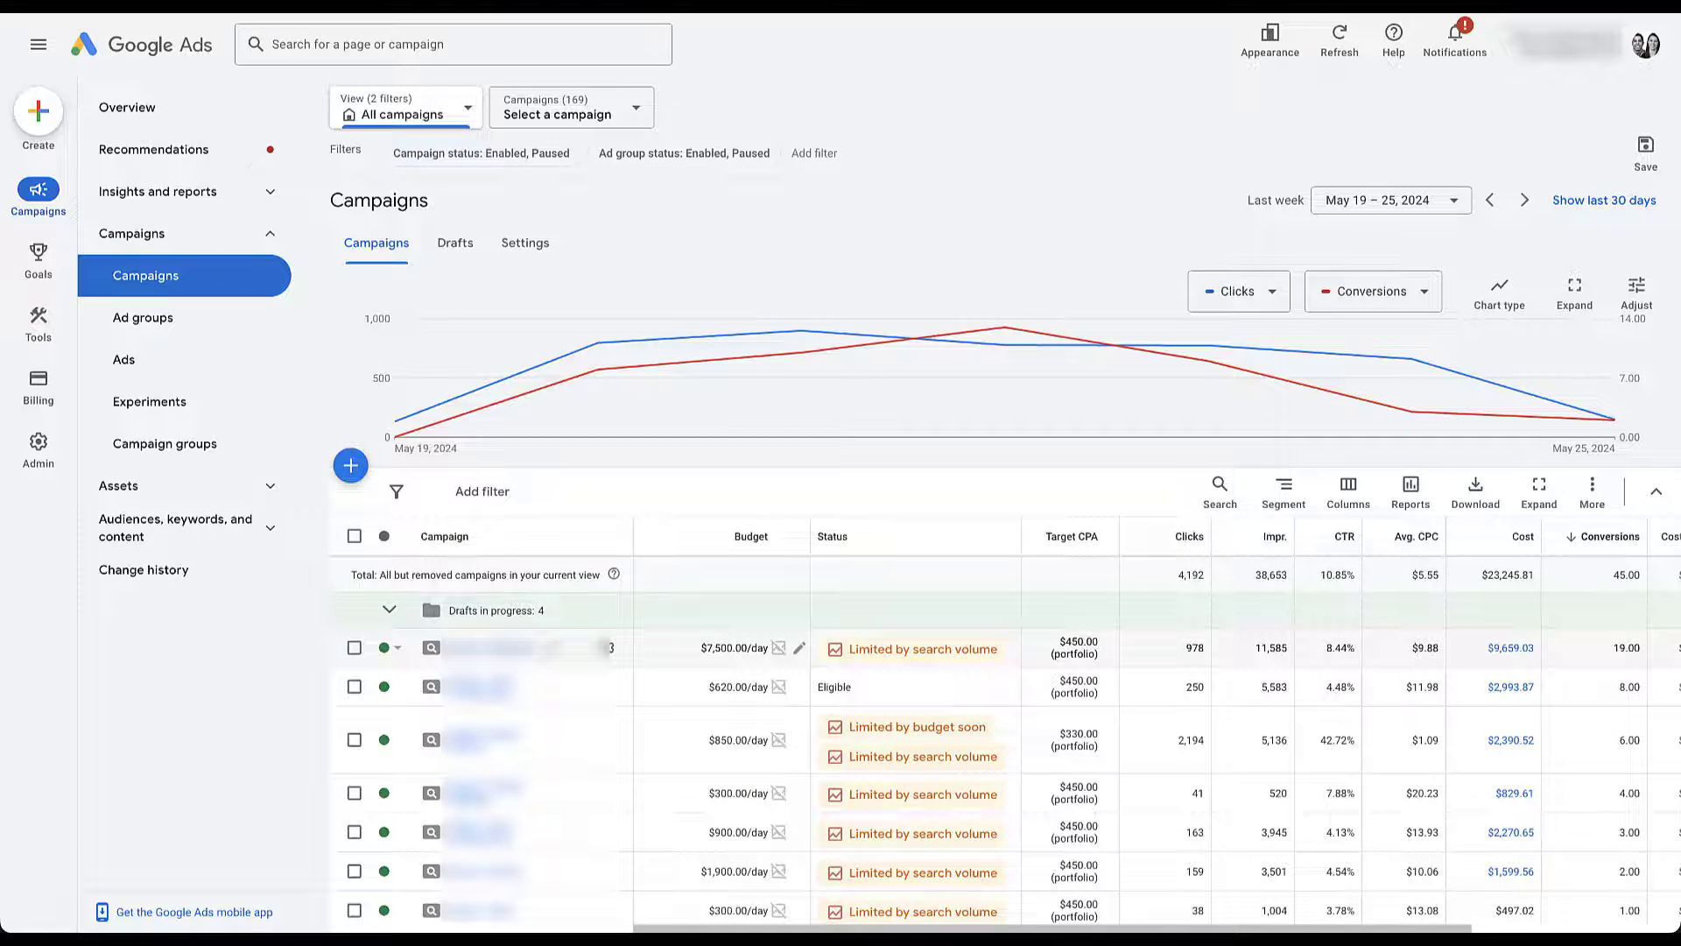
- Open the campaign-level audience segment editor for the first search campaign's Audiences page
left_click(489, 648)
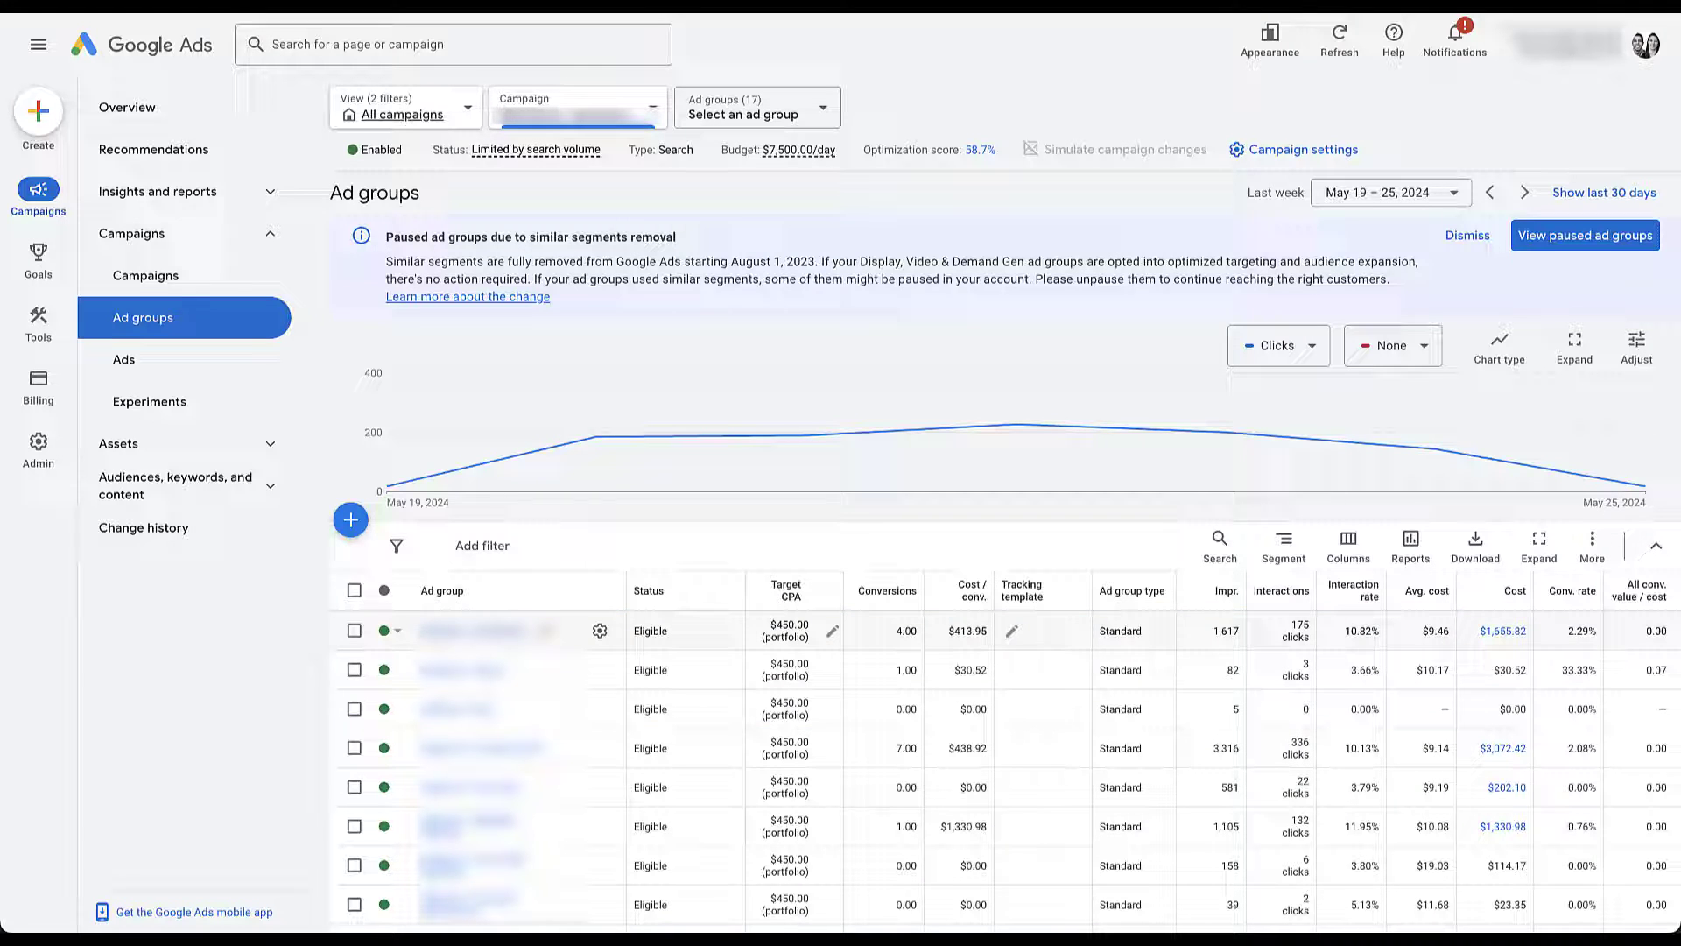
left_click(176, 486)
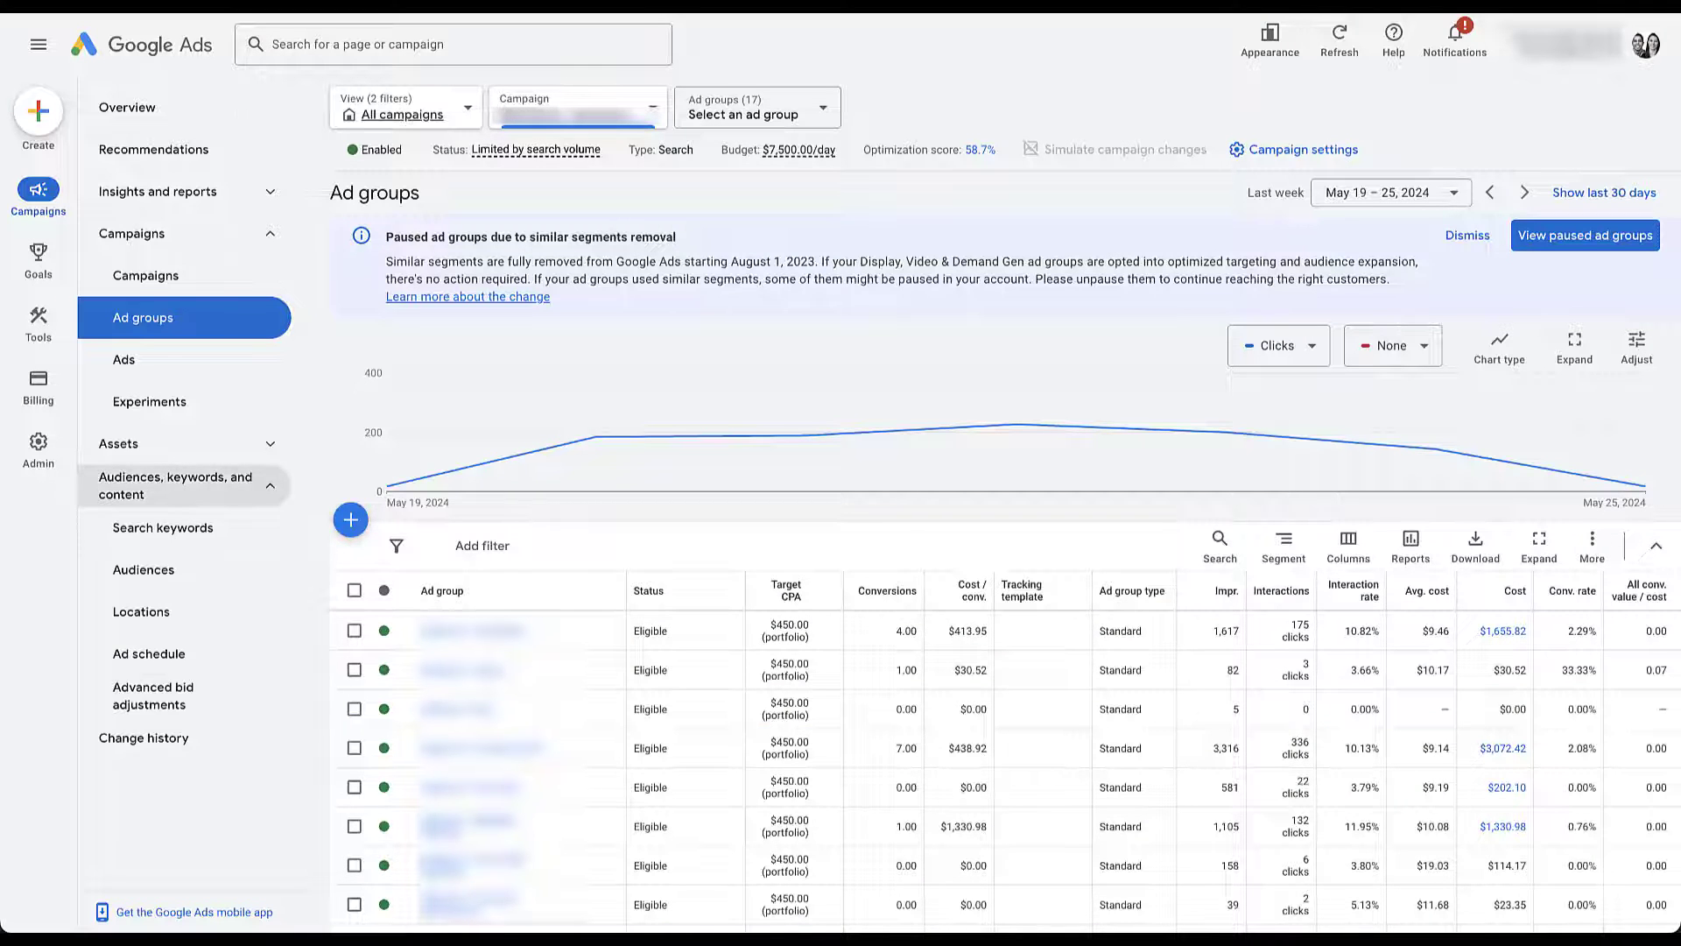
left_click(143, 569)
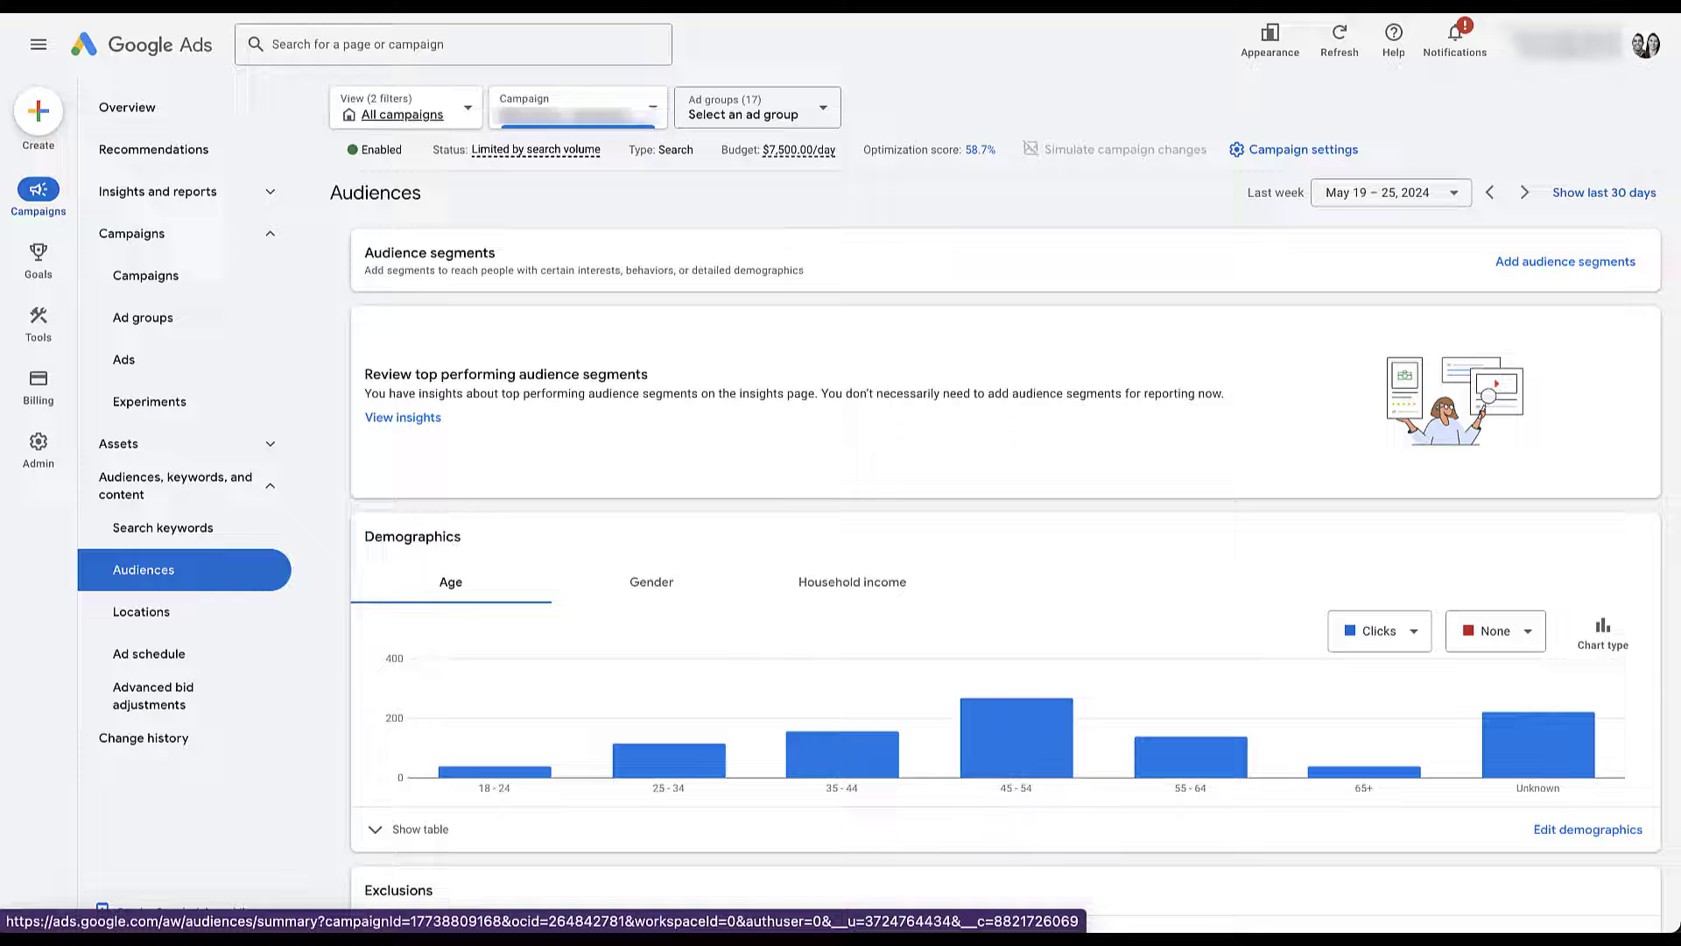
left_click(1566, 261)
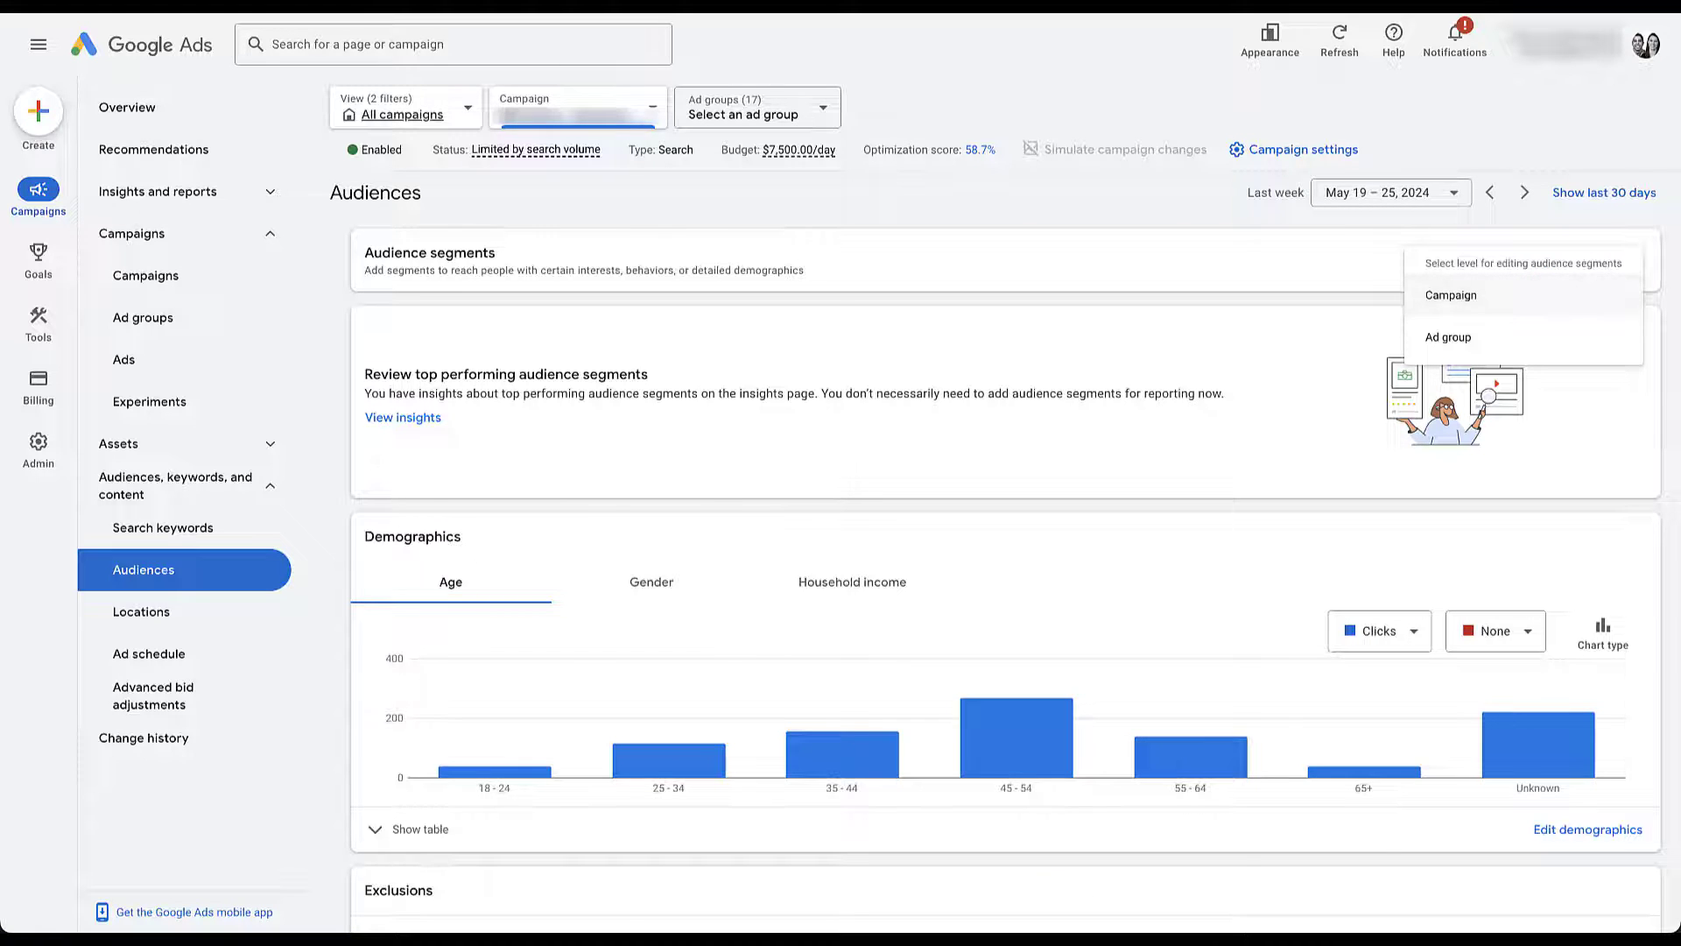
left_click(1451, 295)
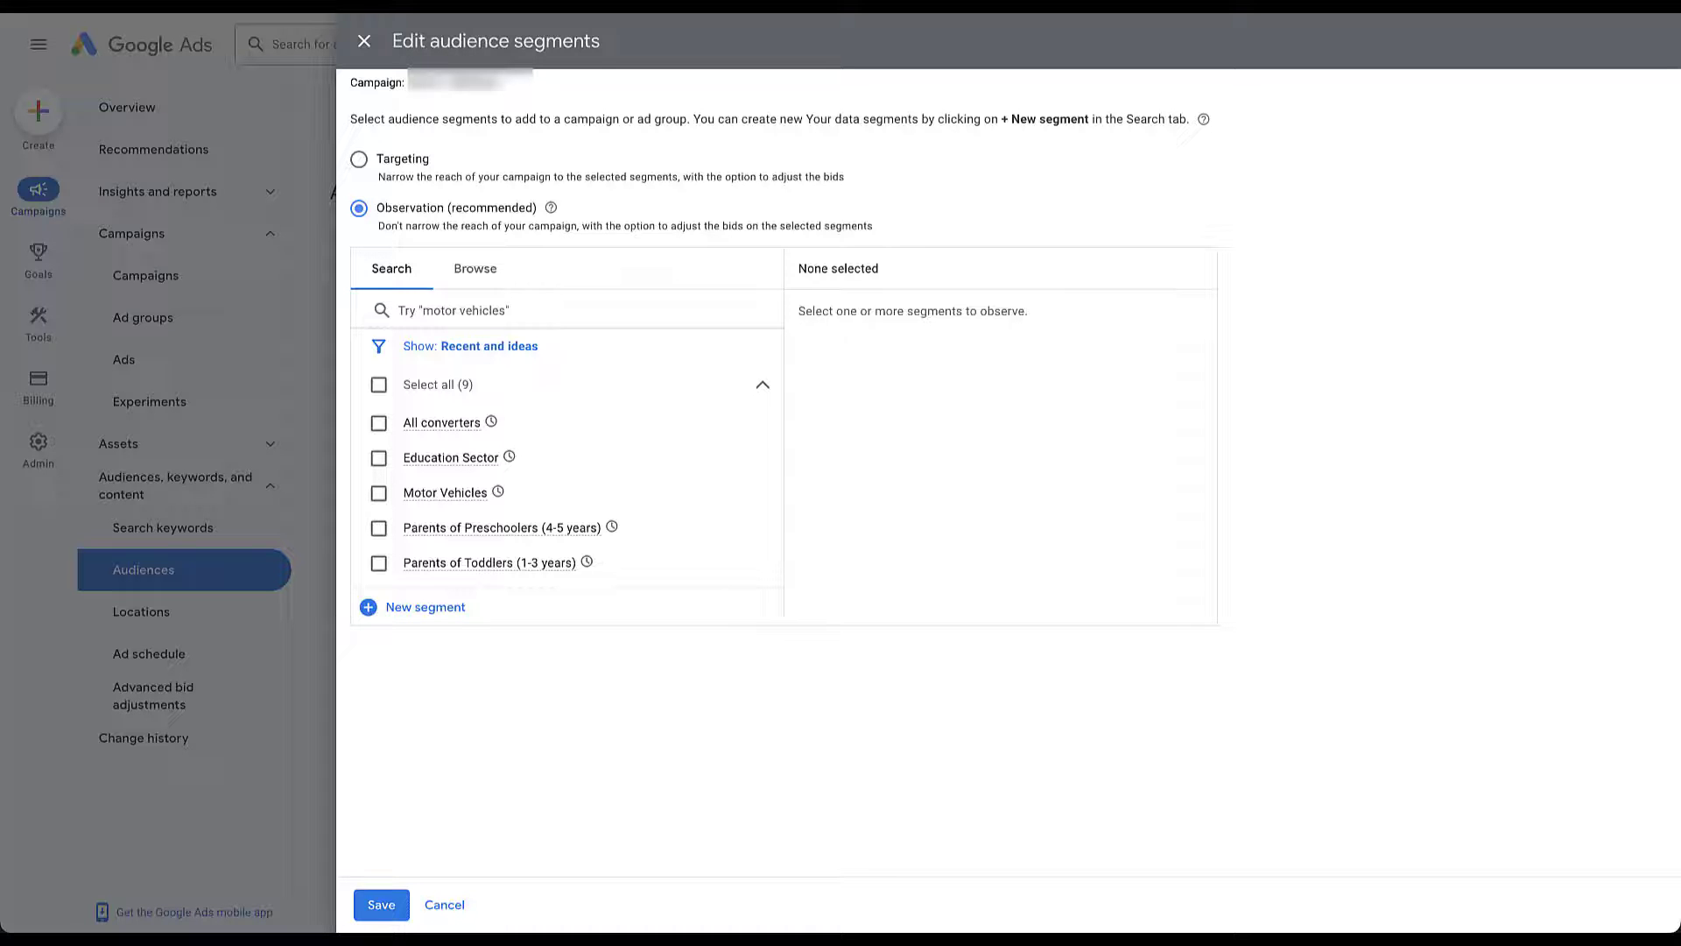
- Add Example Combined Segment from your combined audience segments to the campaign for observation
left_click(475, 269)
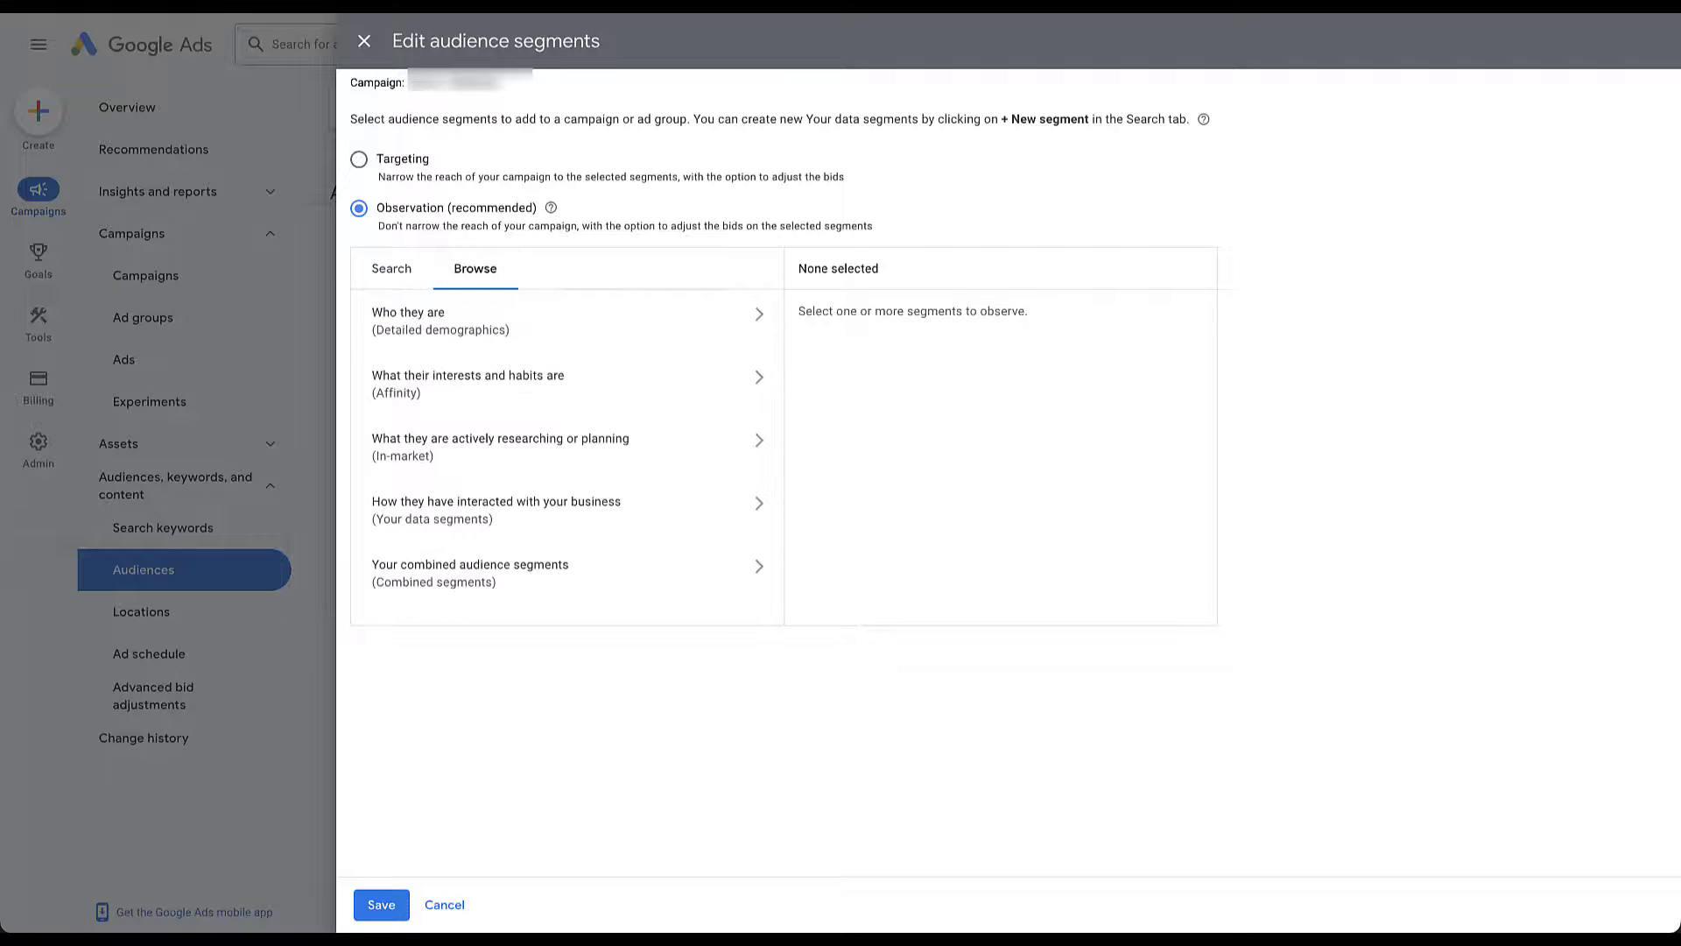
left_click(470, 573)
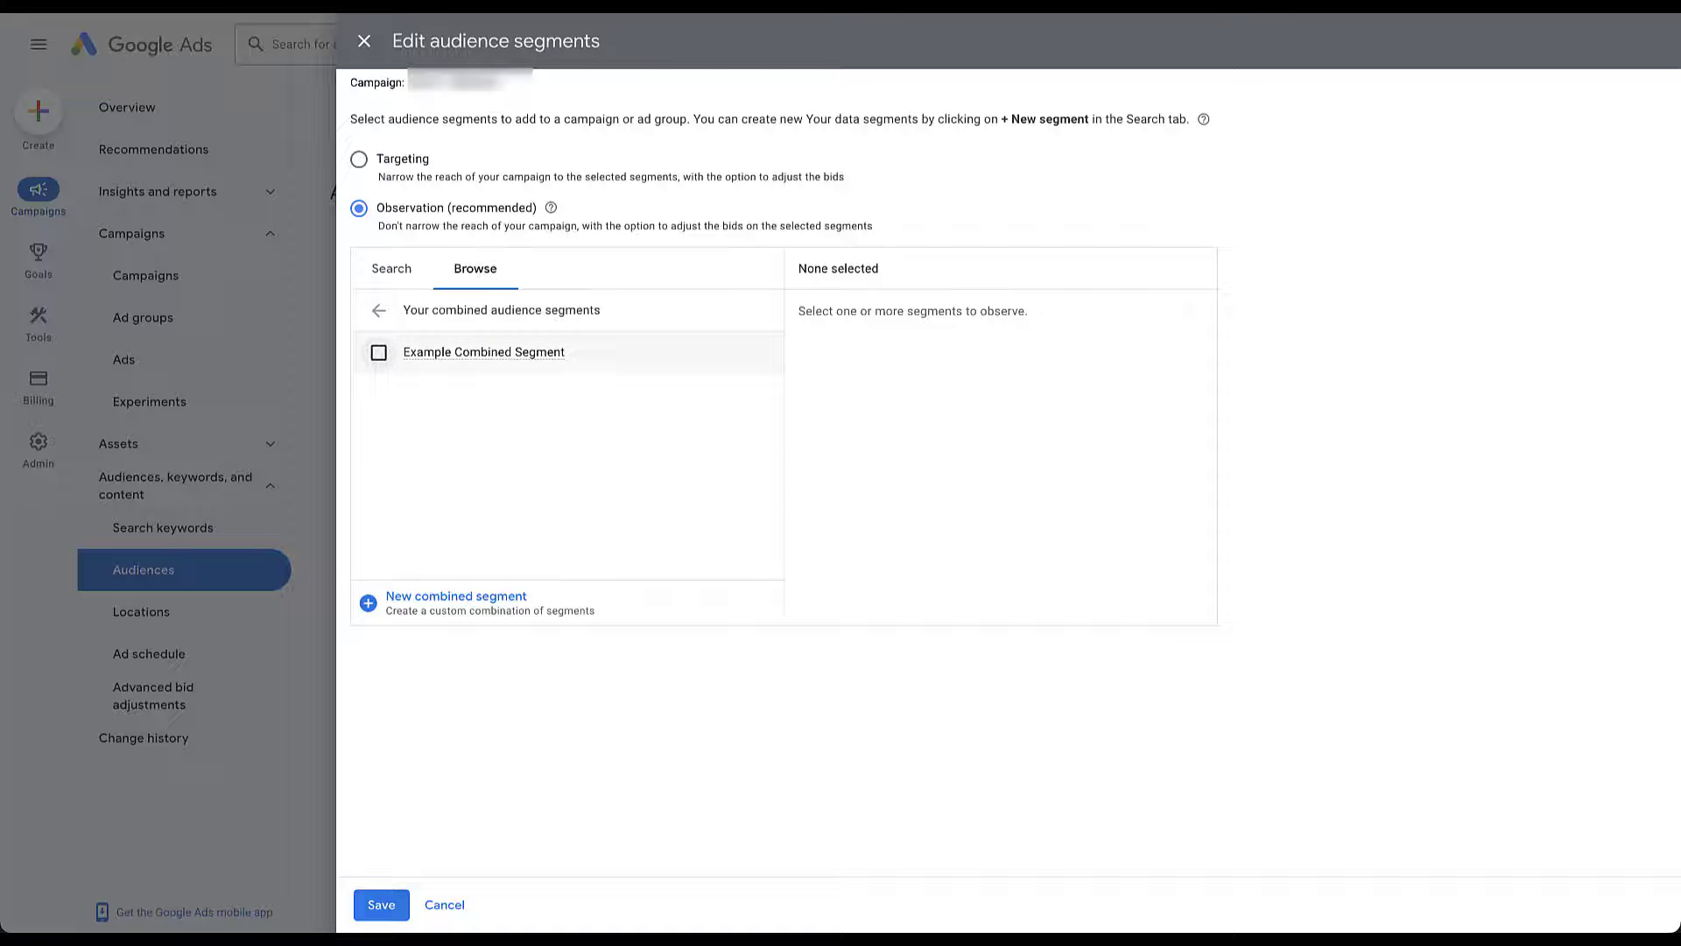
left_click(378, 352)
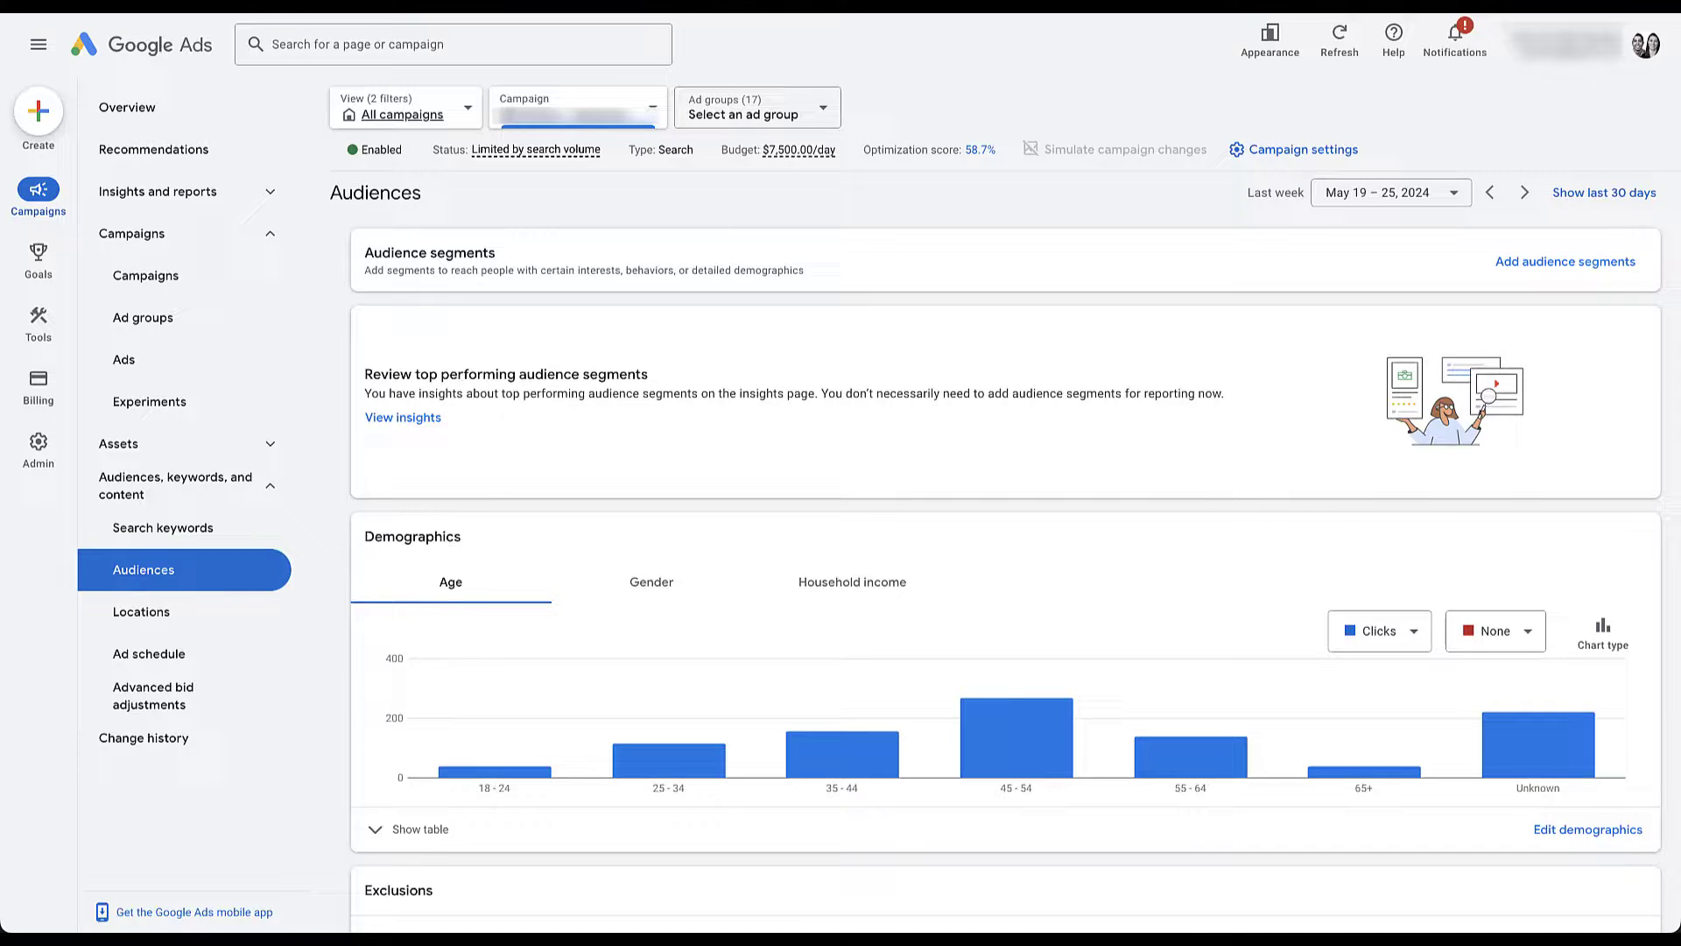
- Create a new Display campaign without a goal's guidance
left_click(145, 275)
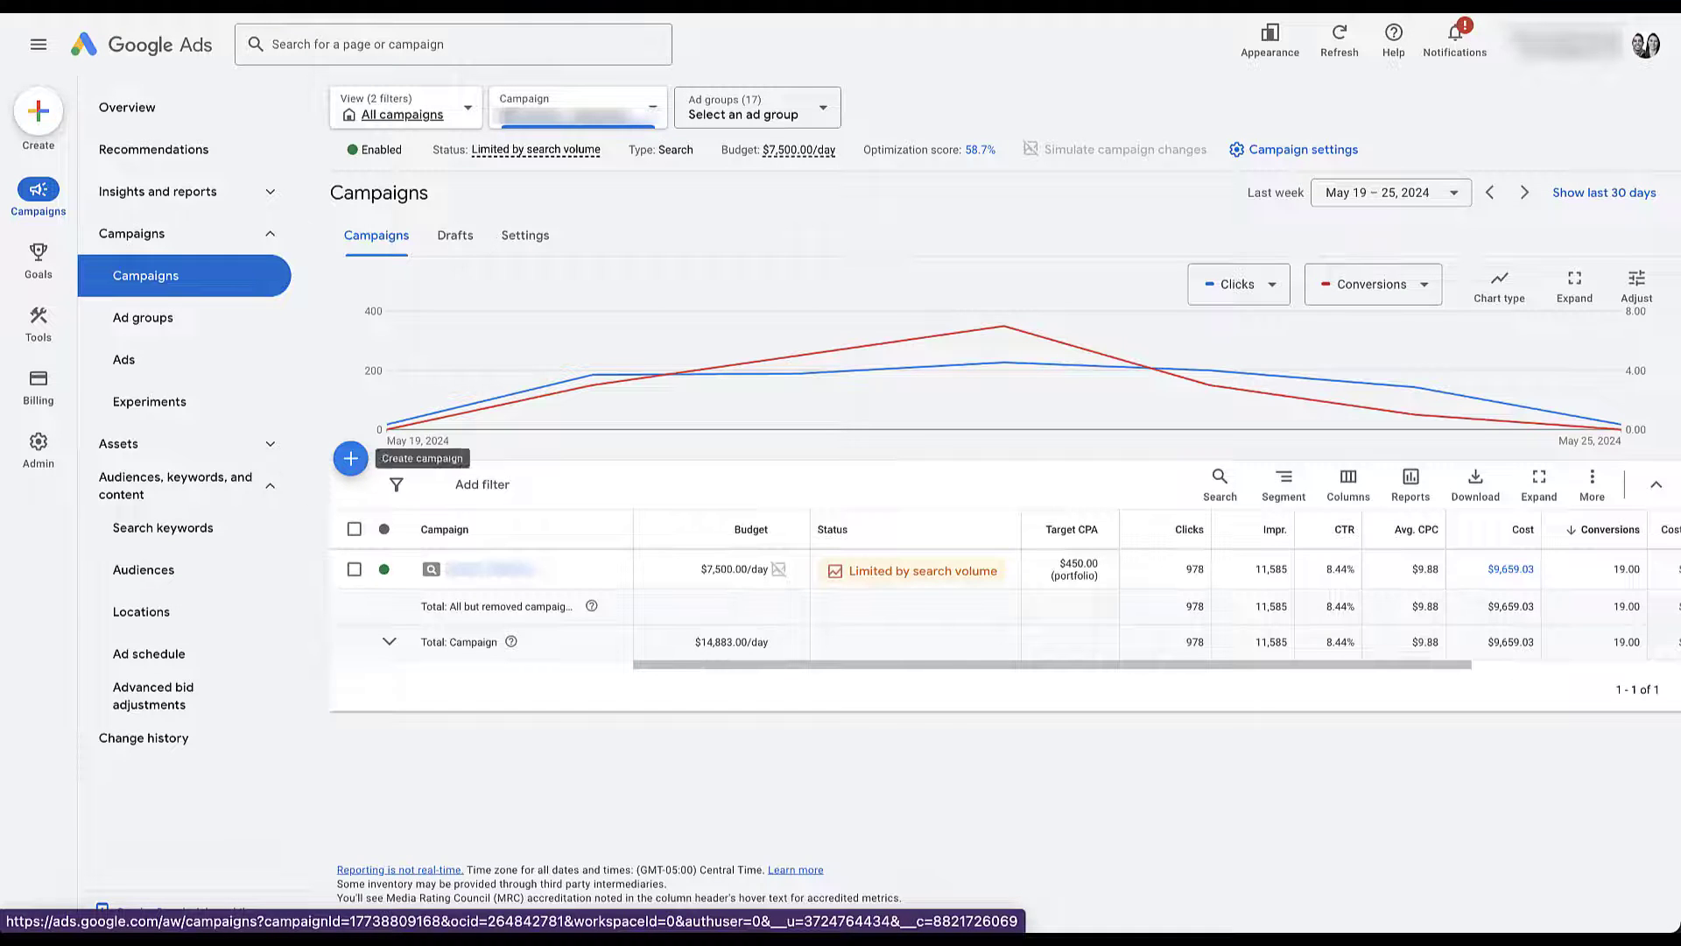
left_click(350, 458)
left_click(428, 472)
left_click(956, 496)
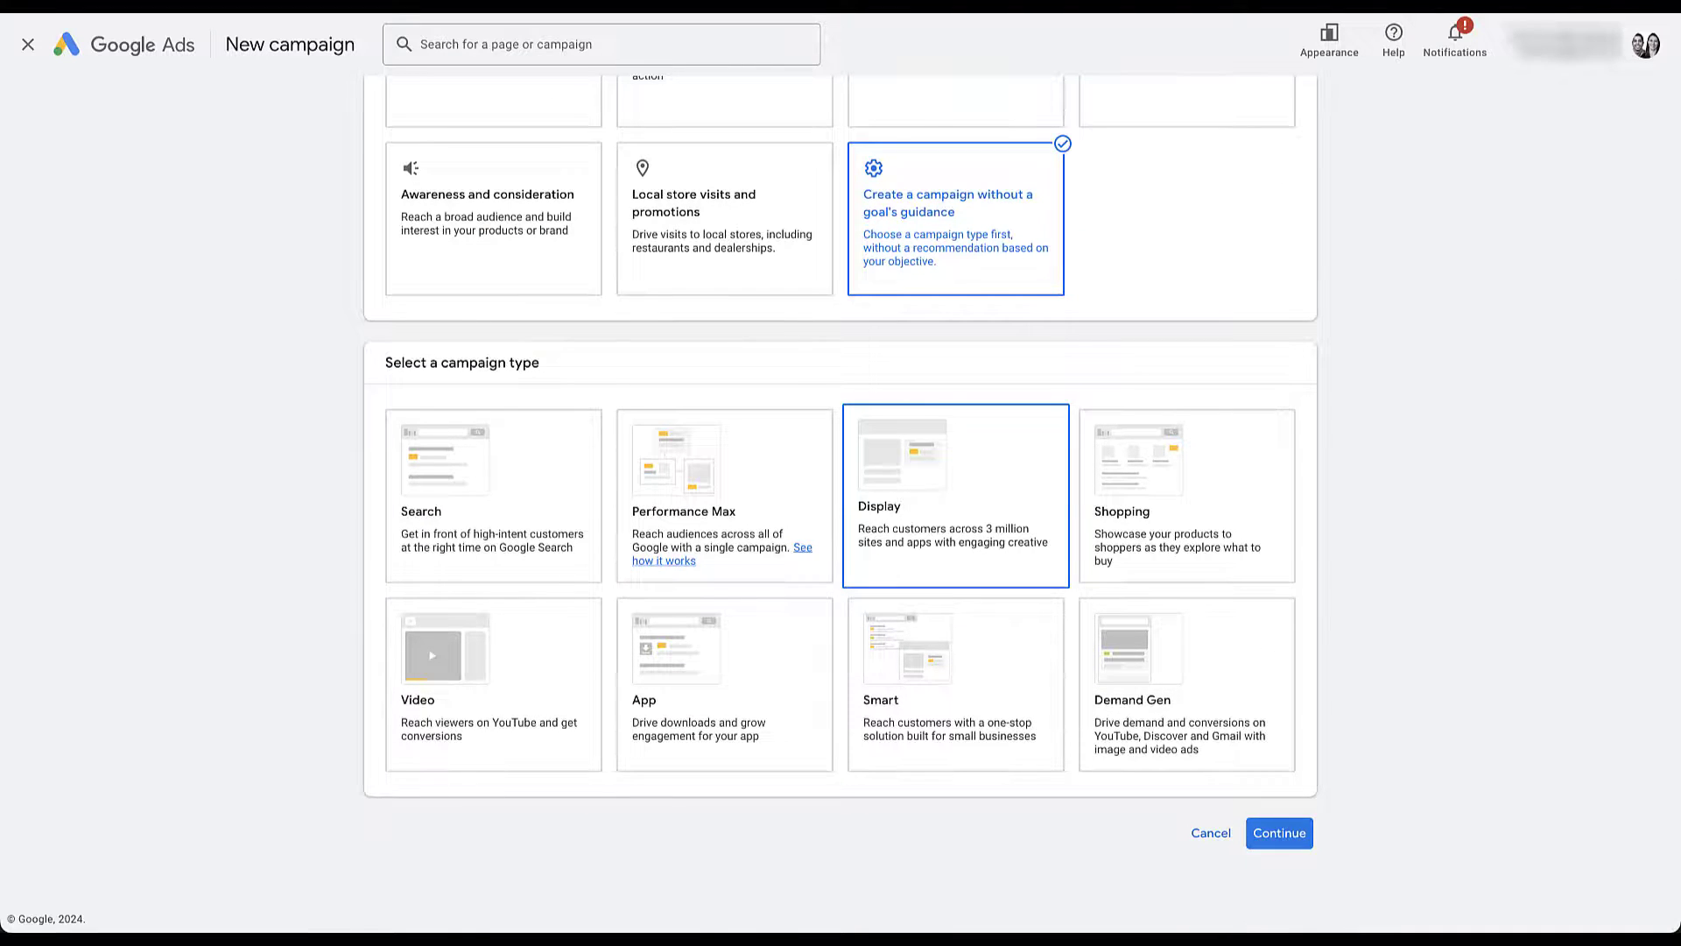
left_click(955, 497)
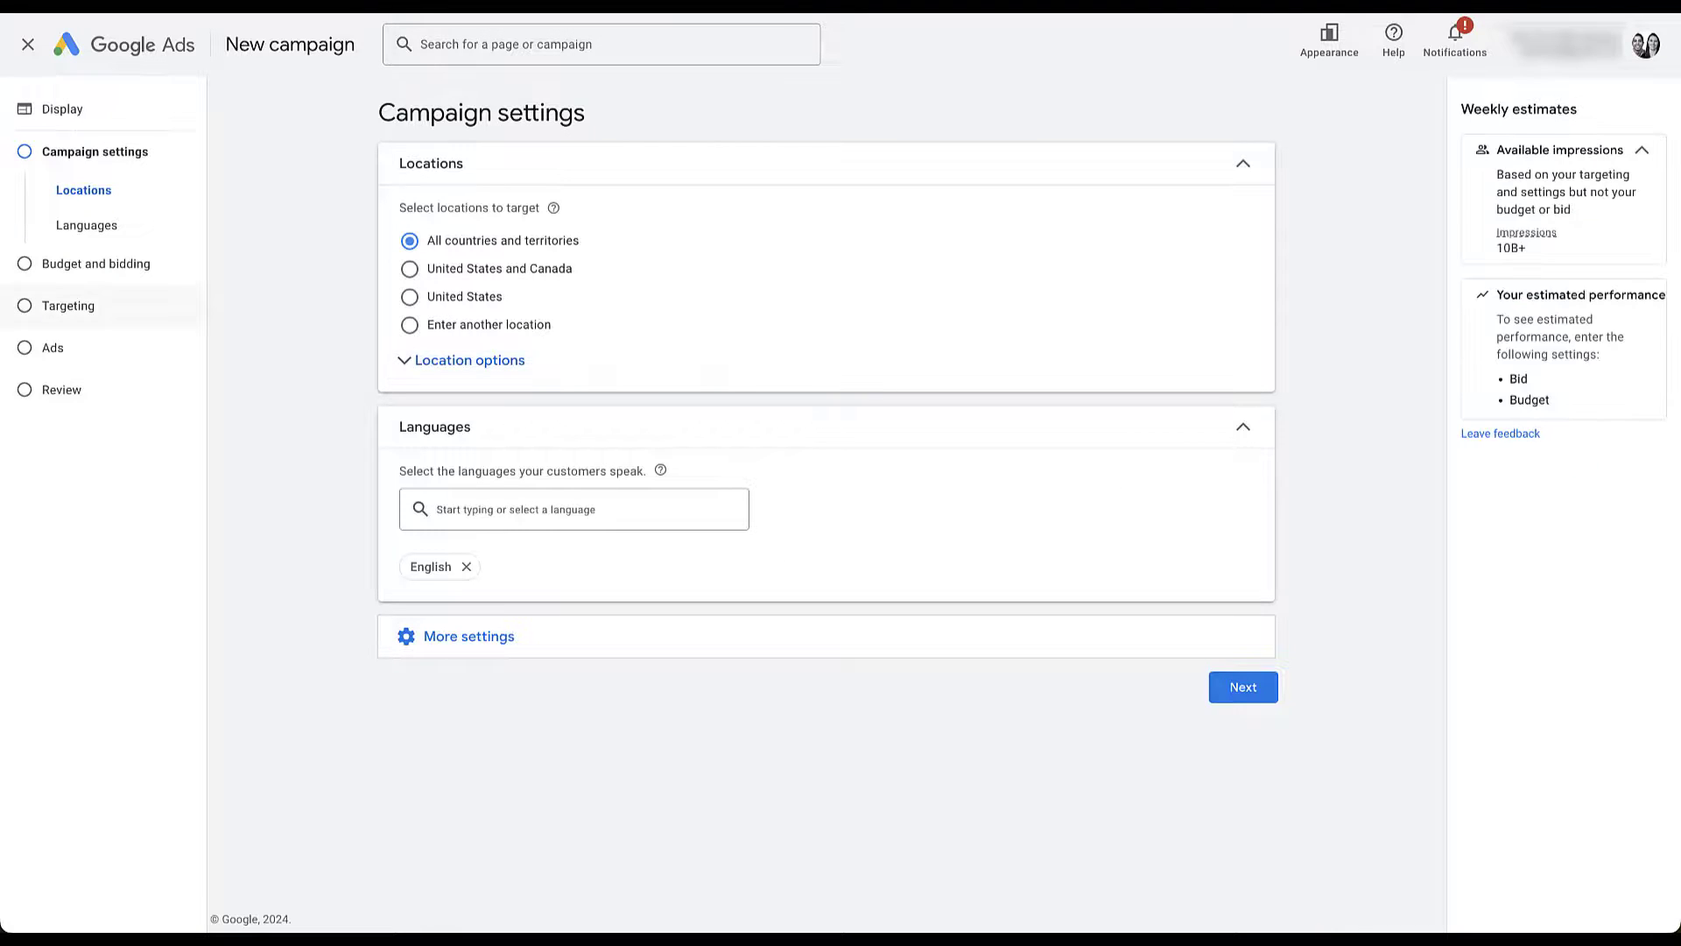
- At the Targeting step, add Audience Segments targeting to the Display campaign
left_click(68, 305)
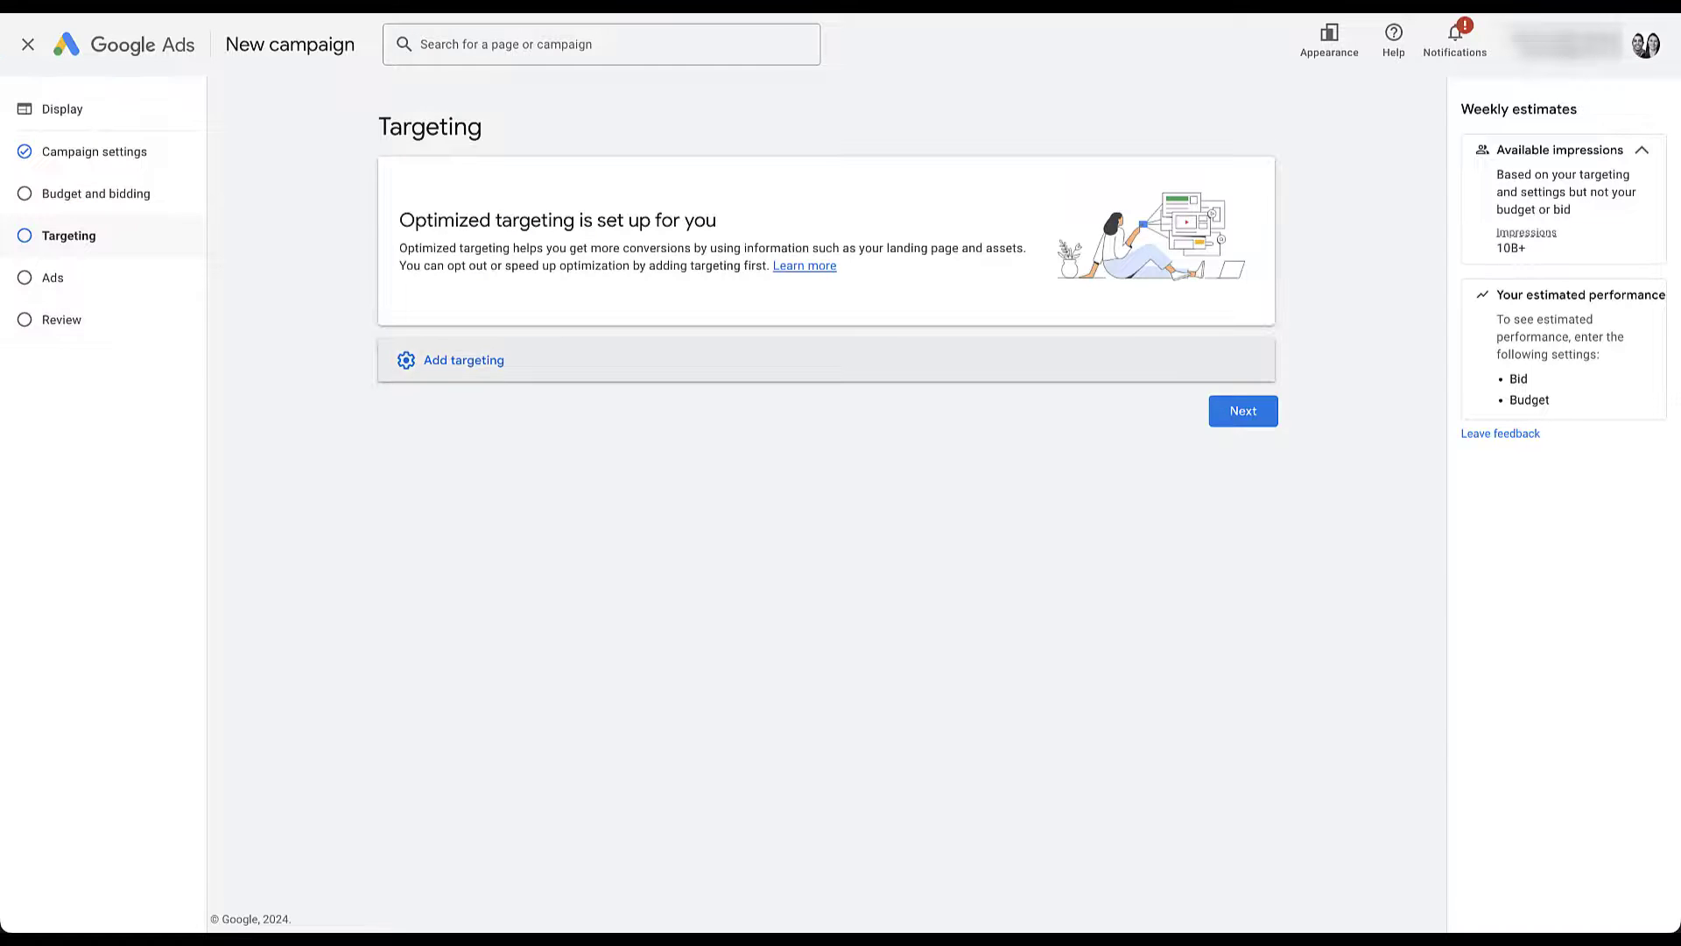
left_click(464, 360)
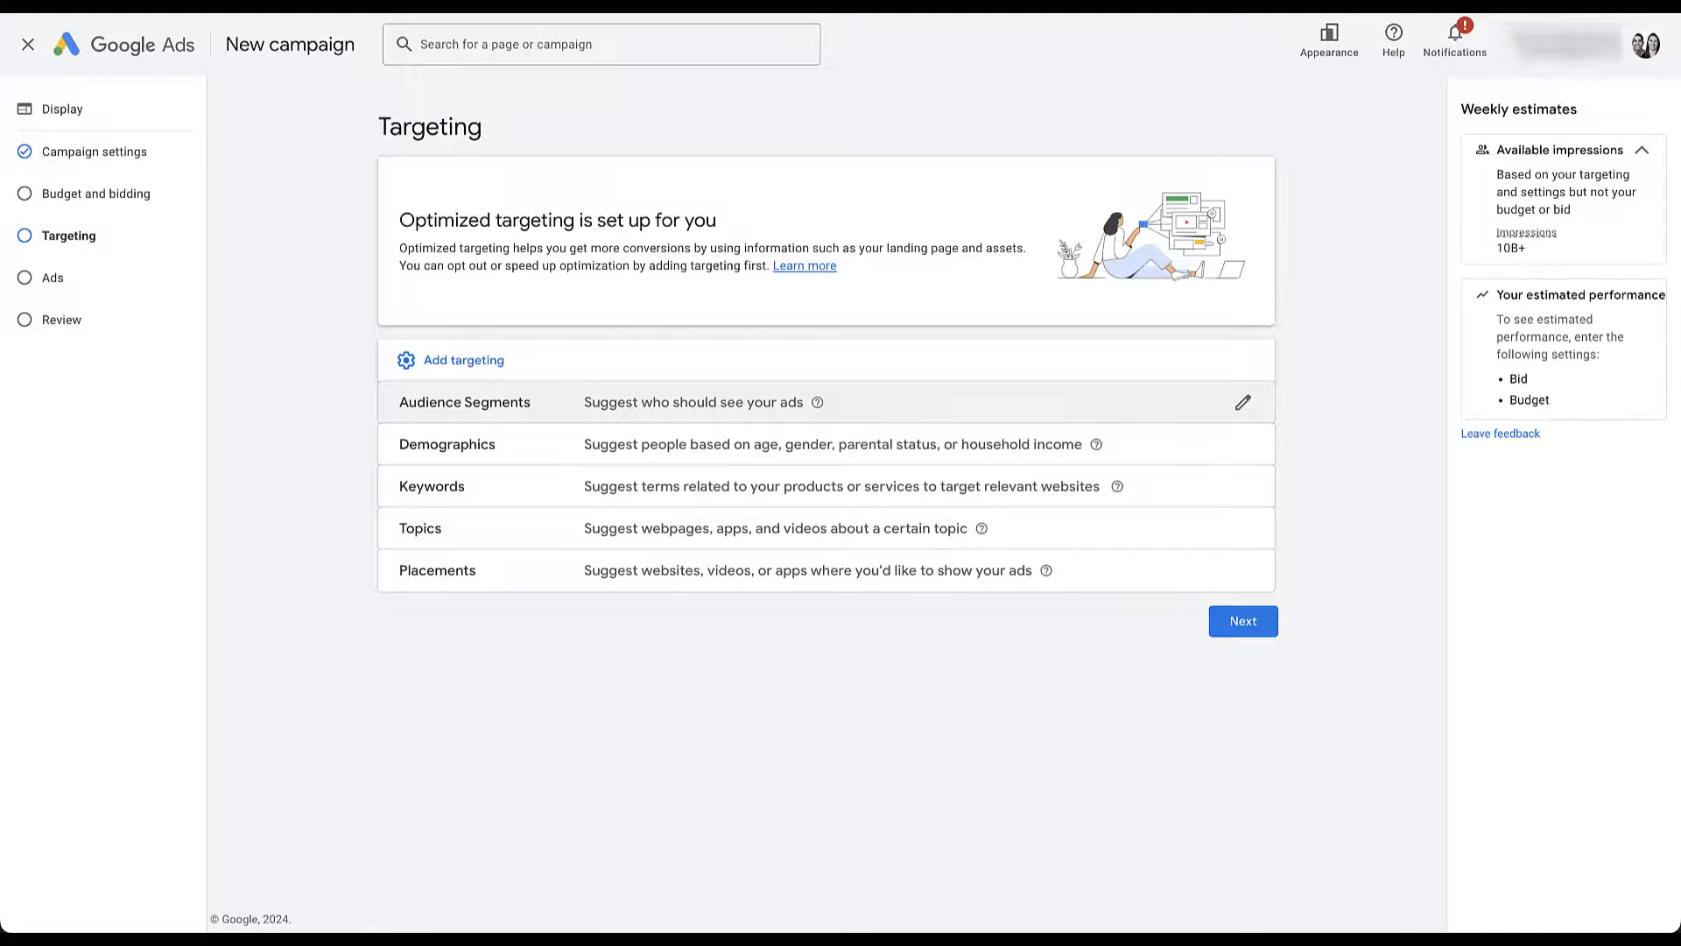
left_click(465, 402)
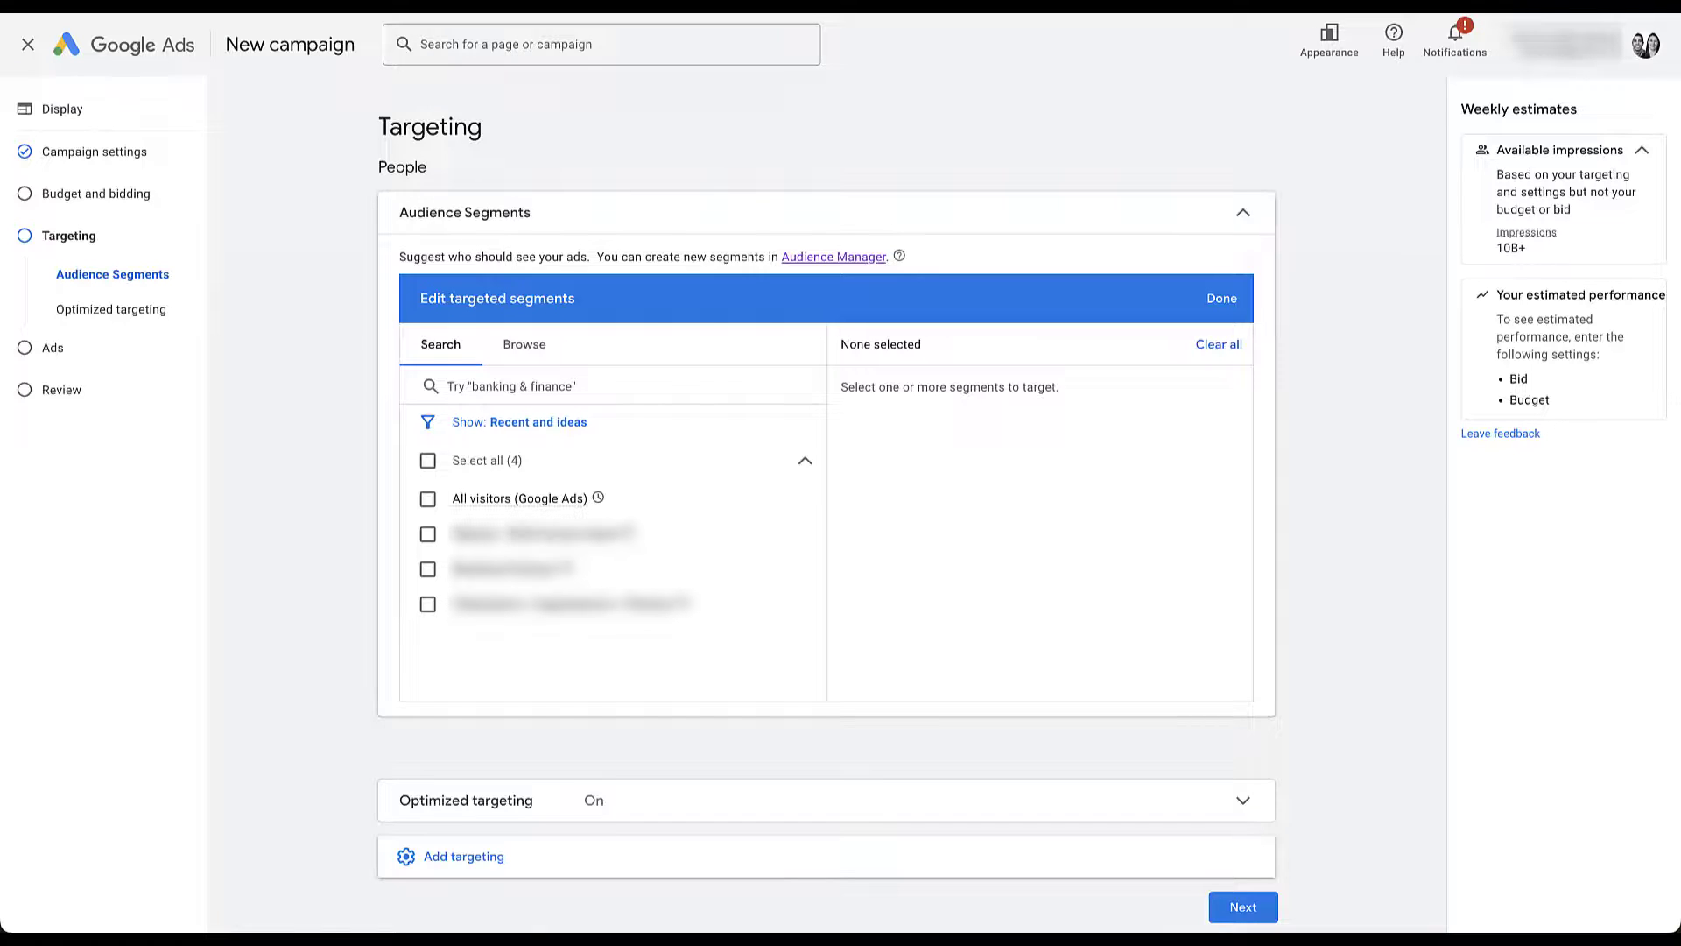
- Target Example Combined Segment from your combined segments and expand the Optimized targeting settings
left_click(524, 344)
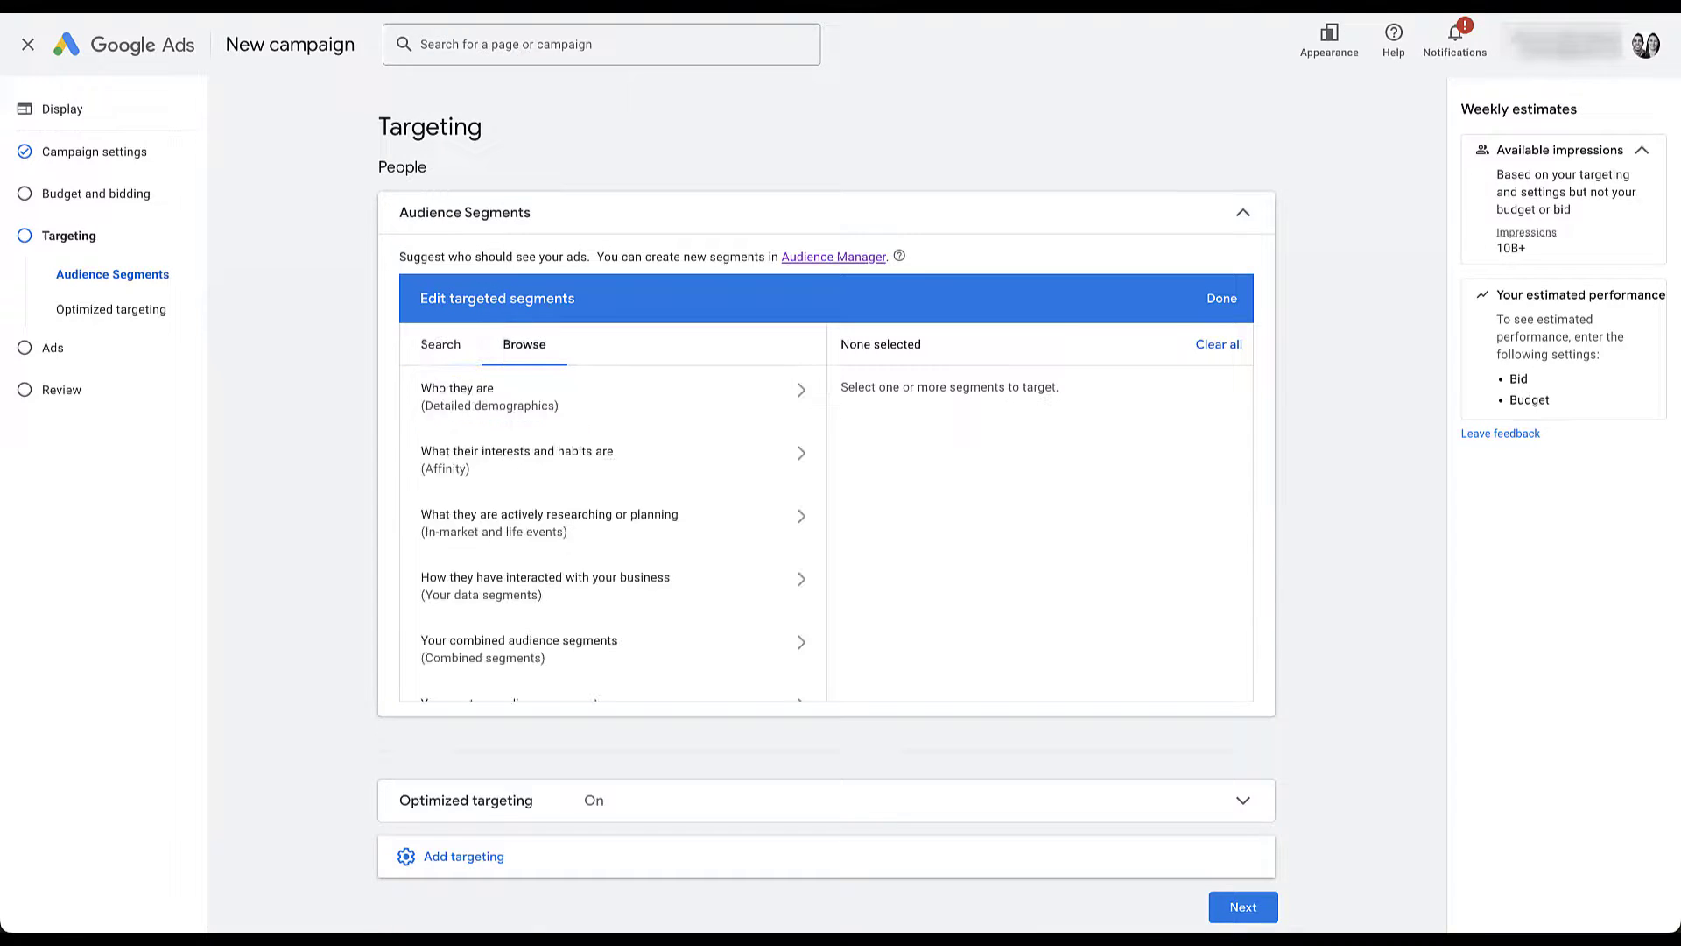
left_click(519, 648)
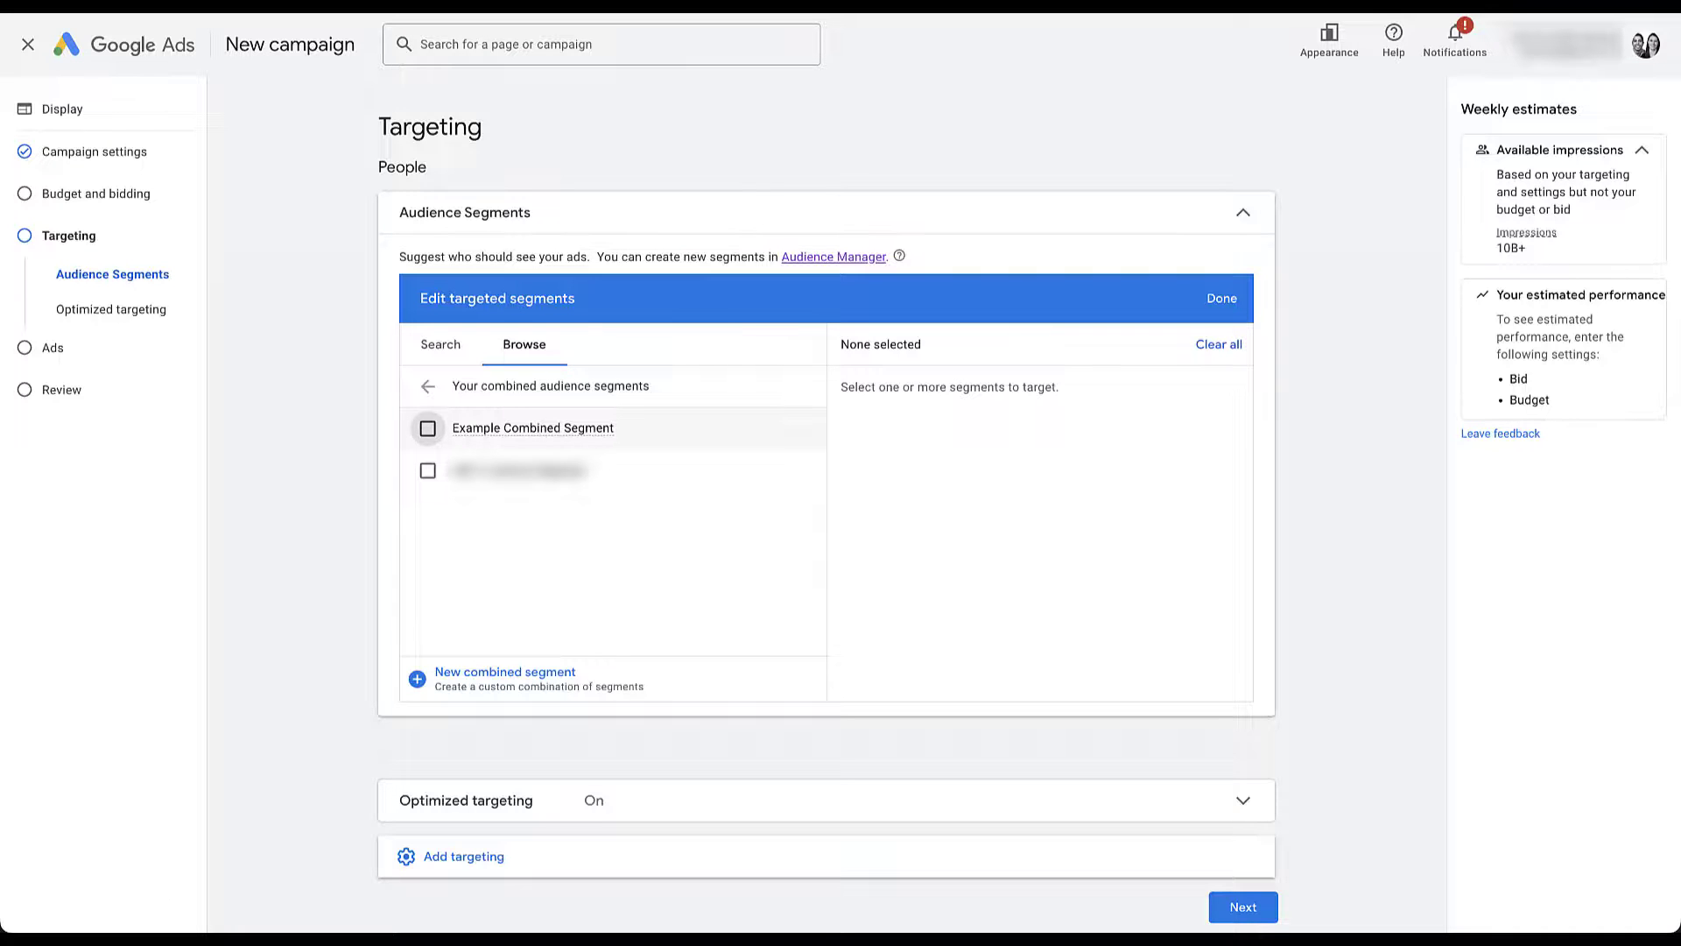
left_click(427, 429)
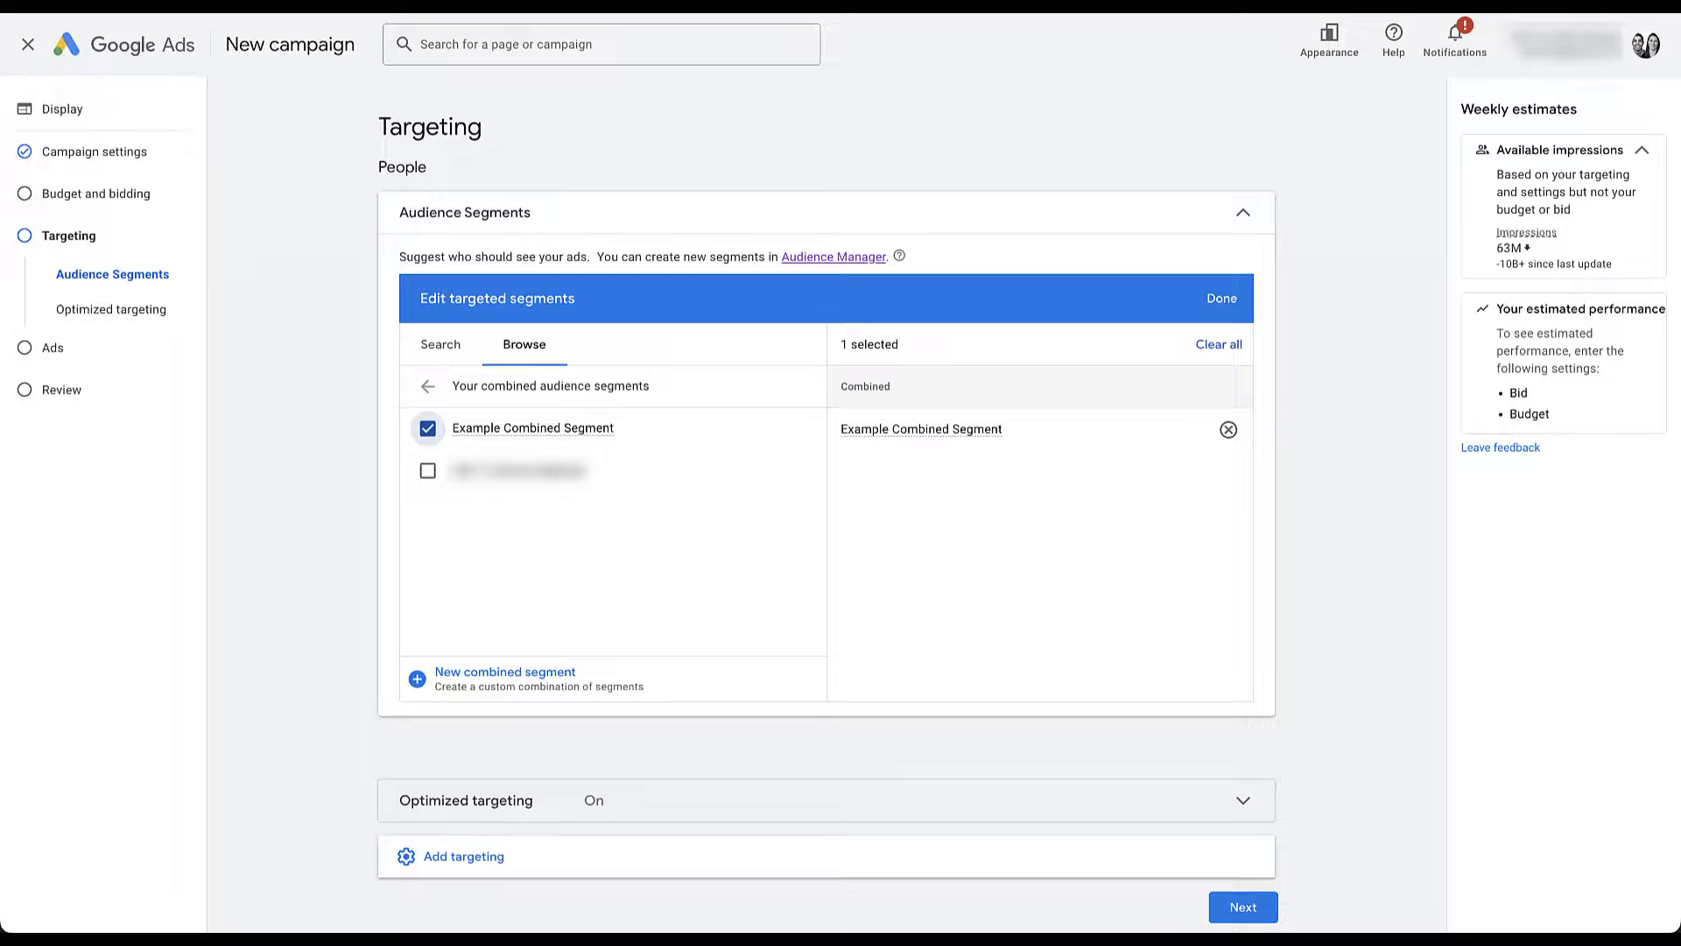
left_click(823, 799)
scroll(823, 613, "down", 2)
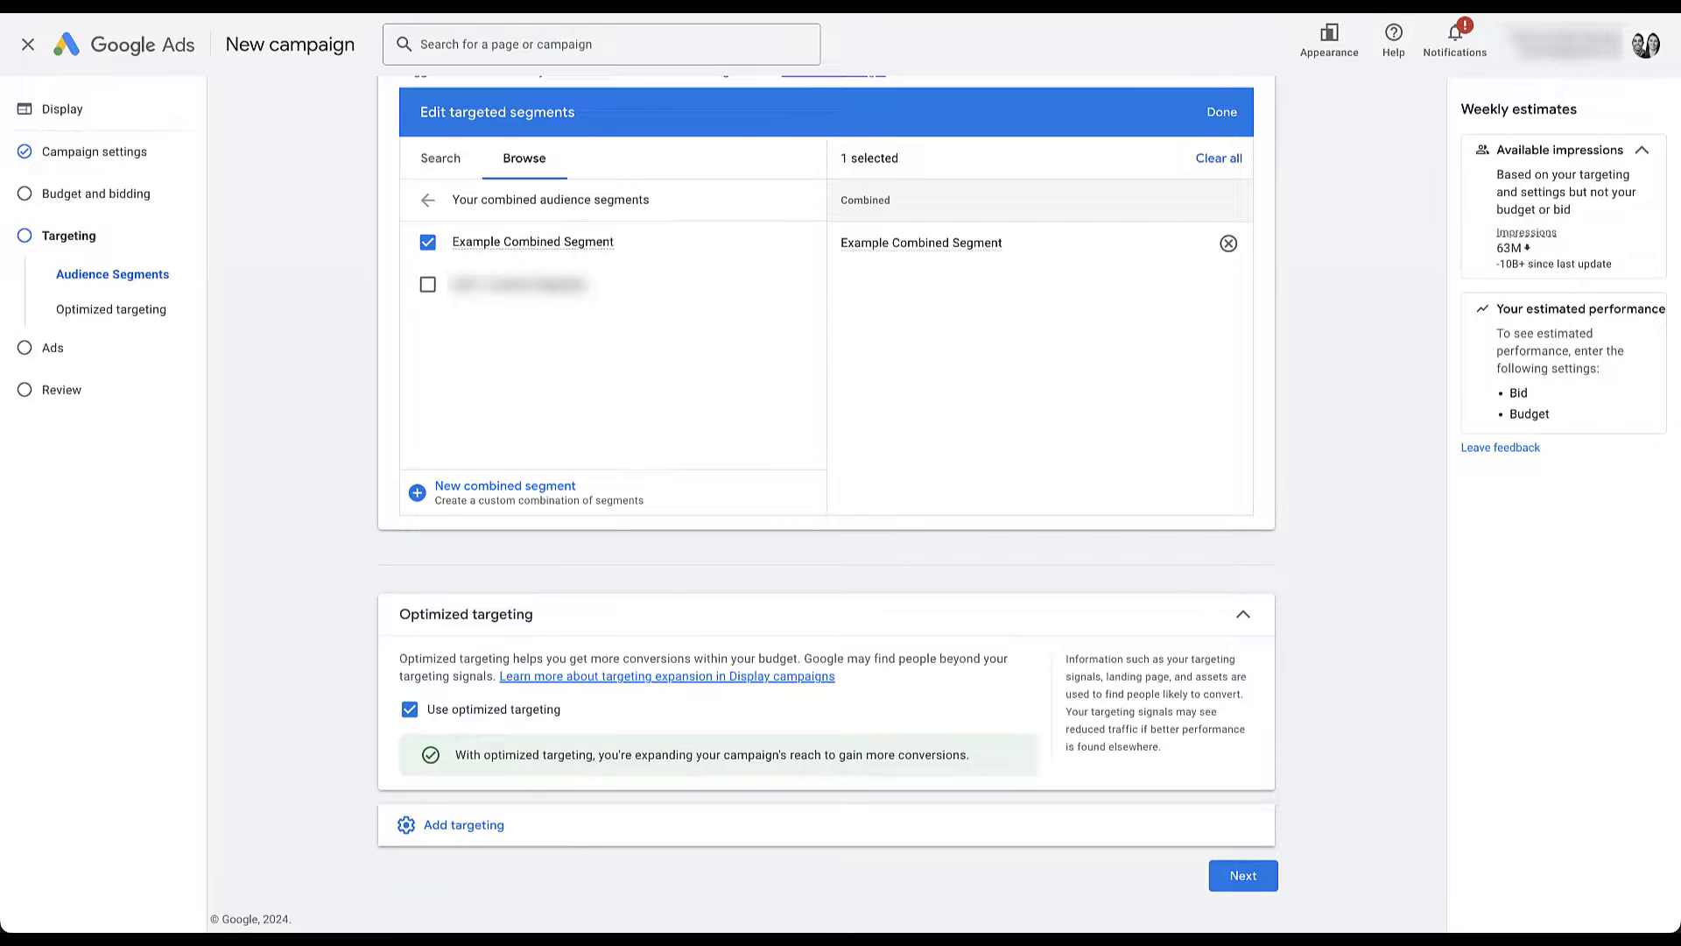
- Uncheck Use optimized targeting for the Display campaign
left_click(409, 710)
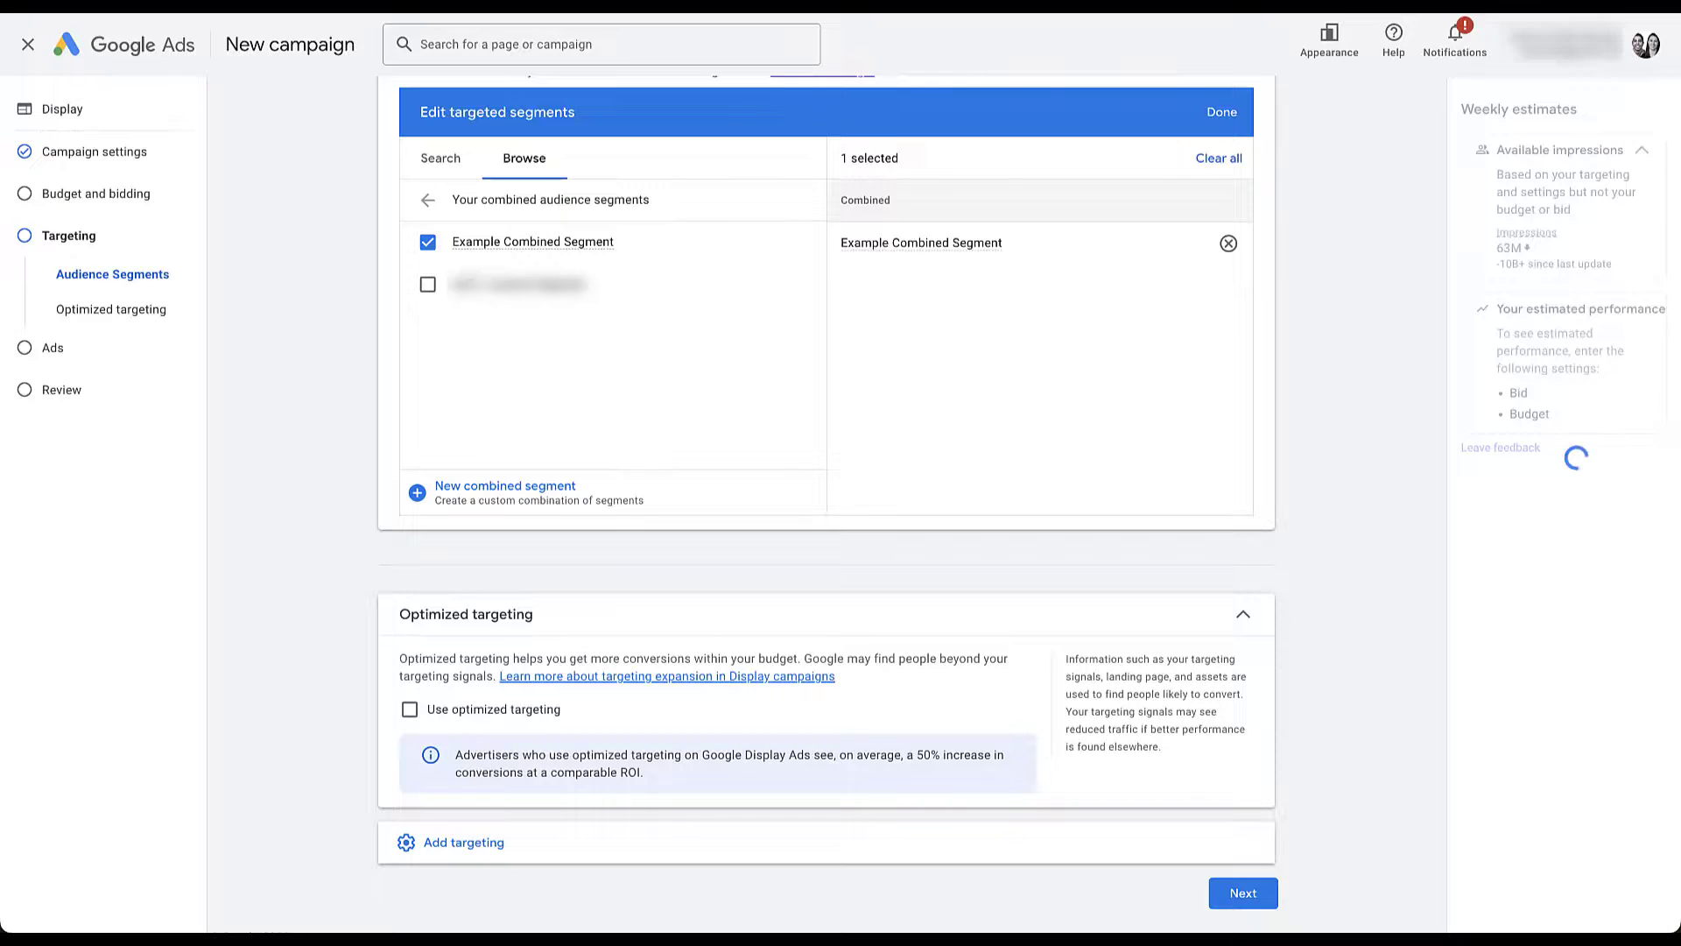